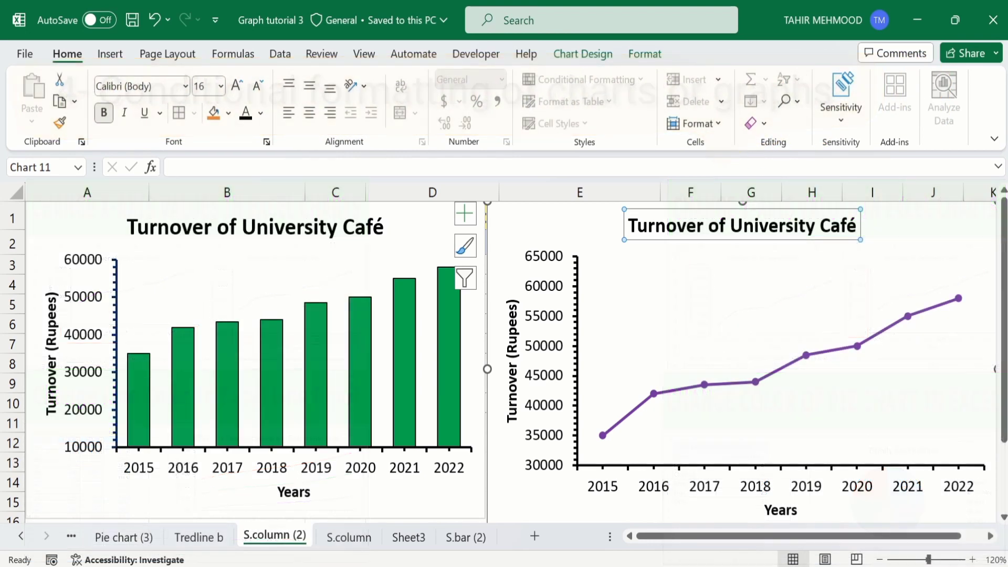
Open the S.column sheet containing the yearly and monthly turnover tables
{"action": "left_click", "coordinate": [340, 539]}
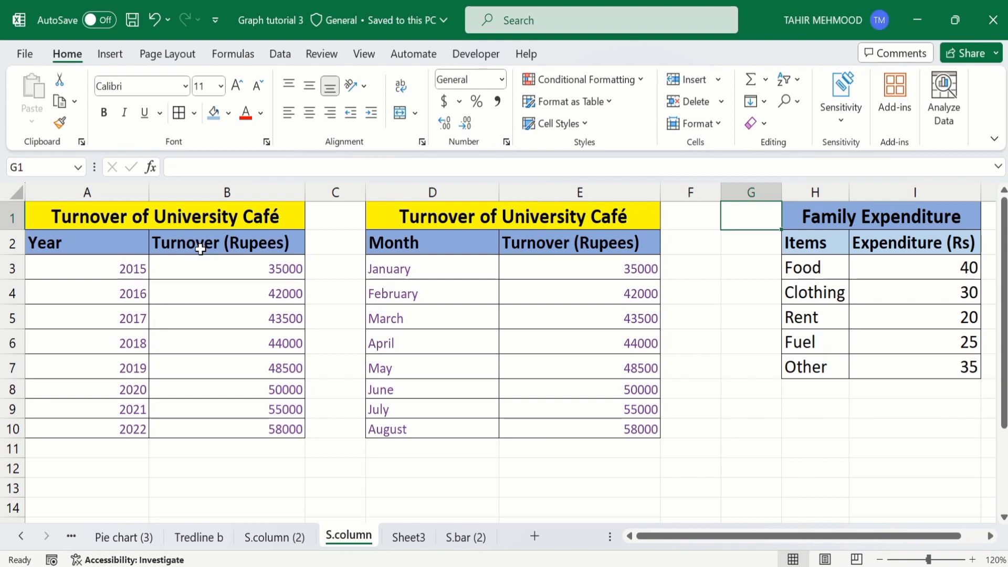
{"action": "left_click", "coordinate": [283, 536]}
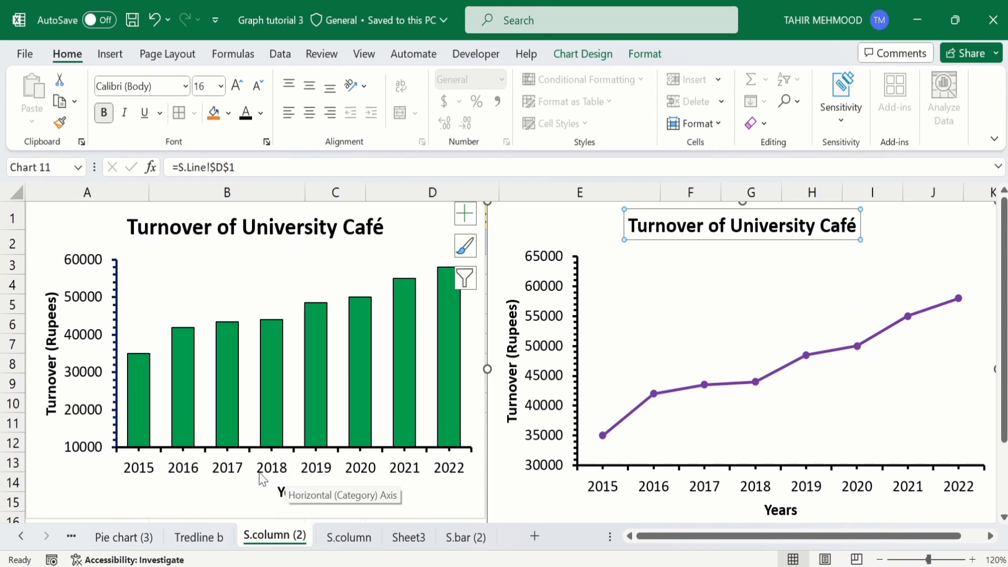
{"action": "left_click", "coordinate": [344, 536]}
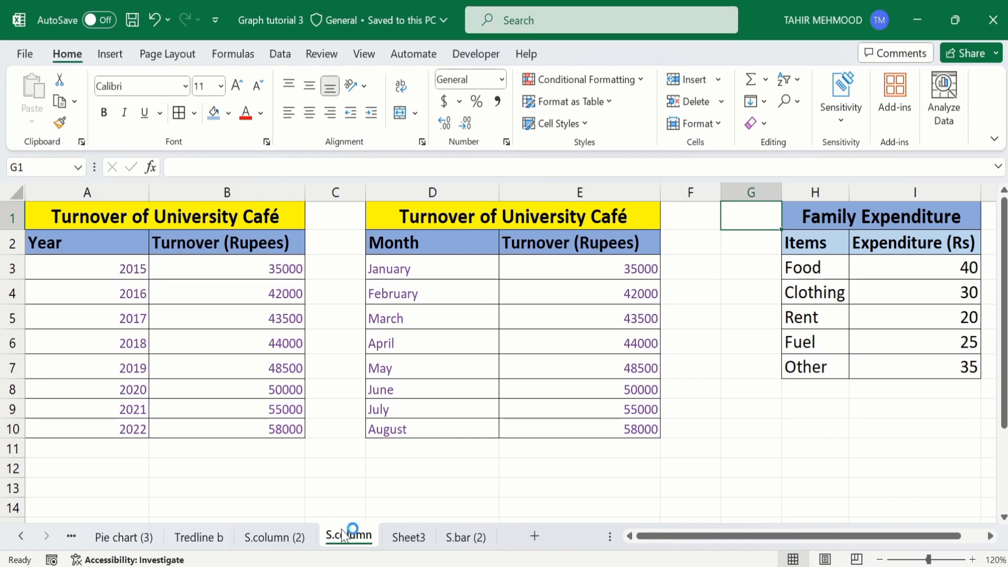
{"action": "left_click", "coordinate": [343, 216]}
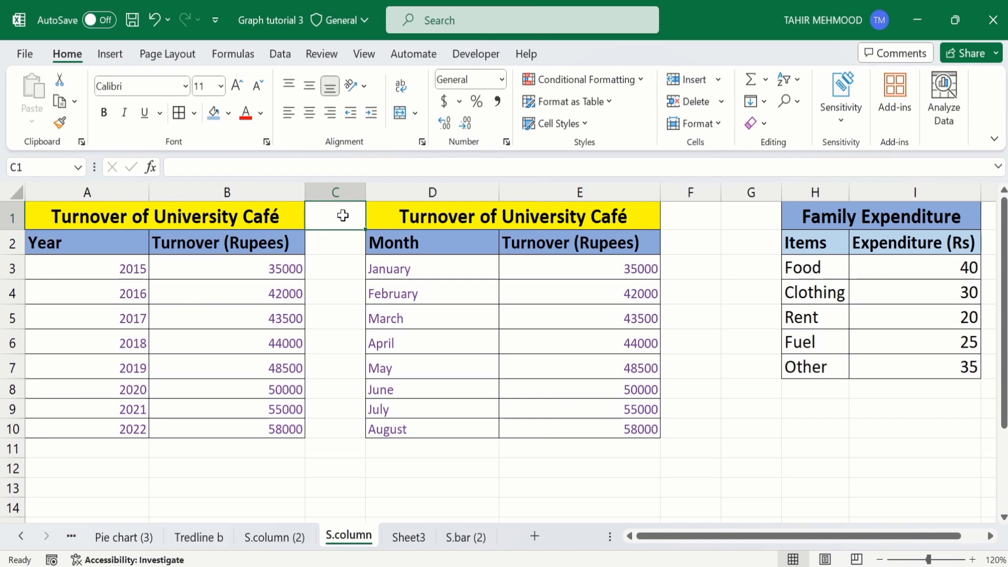
Insert a 2-D clustered column chart from the monthly turnover data in D2:E10 and delete that chart
{"action": "left_click", "coordinate": [579, 430]}
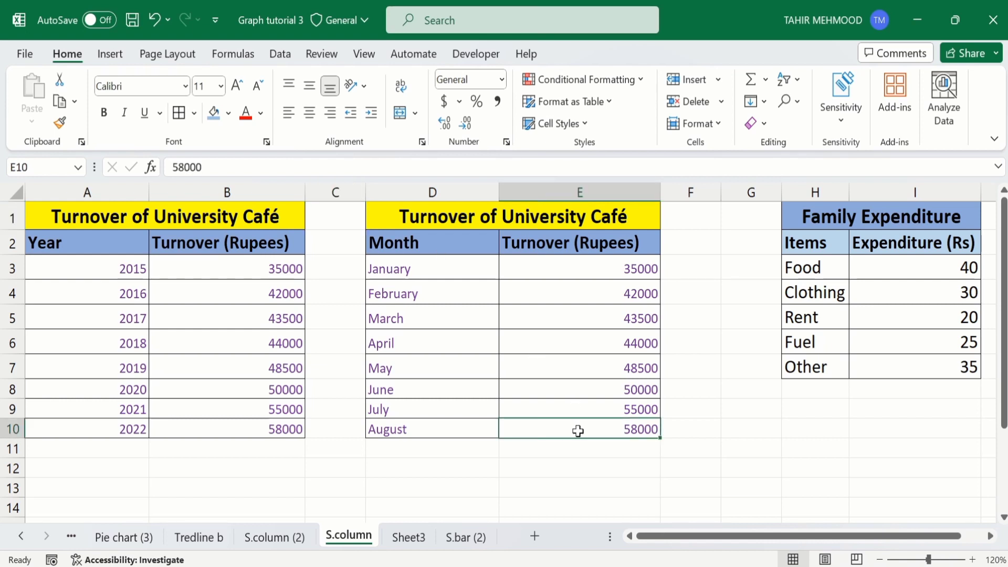
{"action": "left_click_drag", "start_coordinate": [578, 430], "coordinate": [443, 249]}
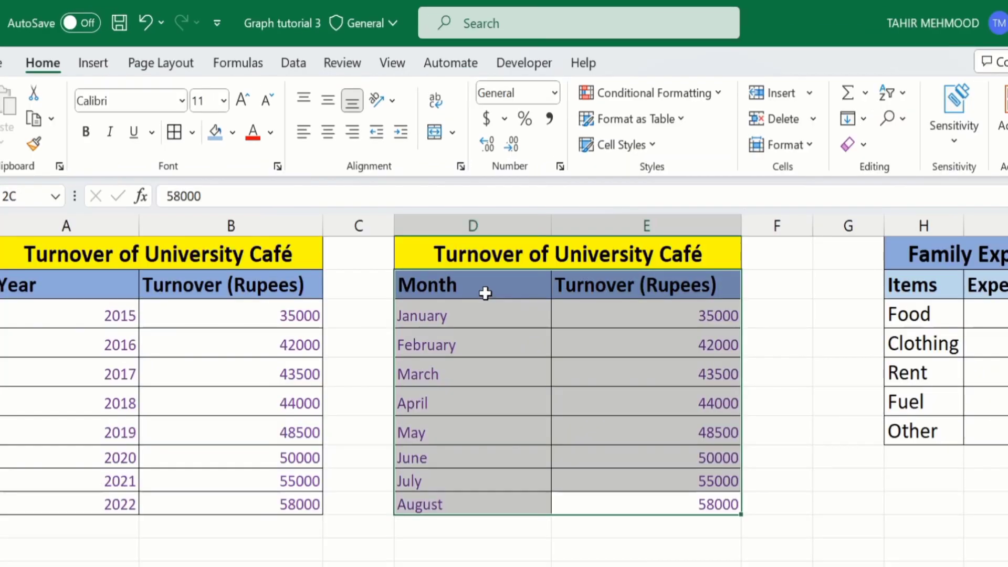
{"action": "left_click_drag", "start_coordinate": [485, 294], "coordinate": [483, 292]}
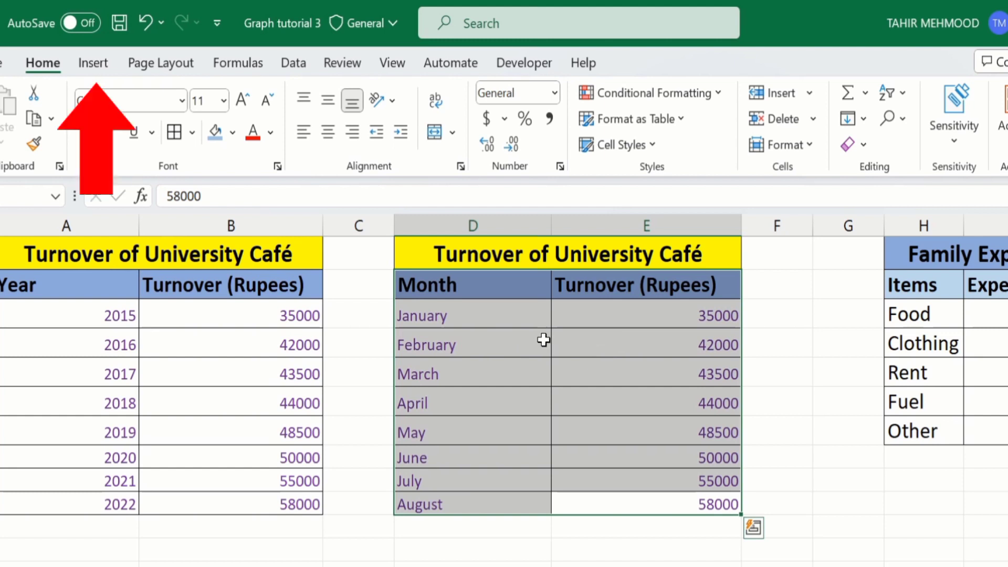
{"action": "left_click", "coordinate": [94, 63]}
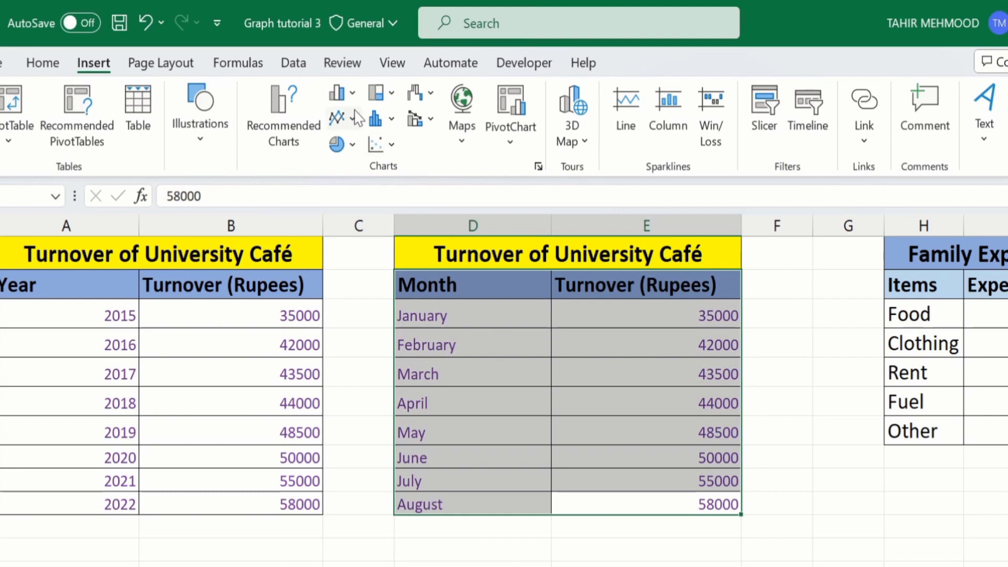
{"action": "left_click", "coordinate": [352, 94]}
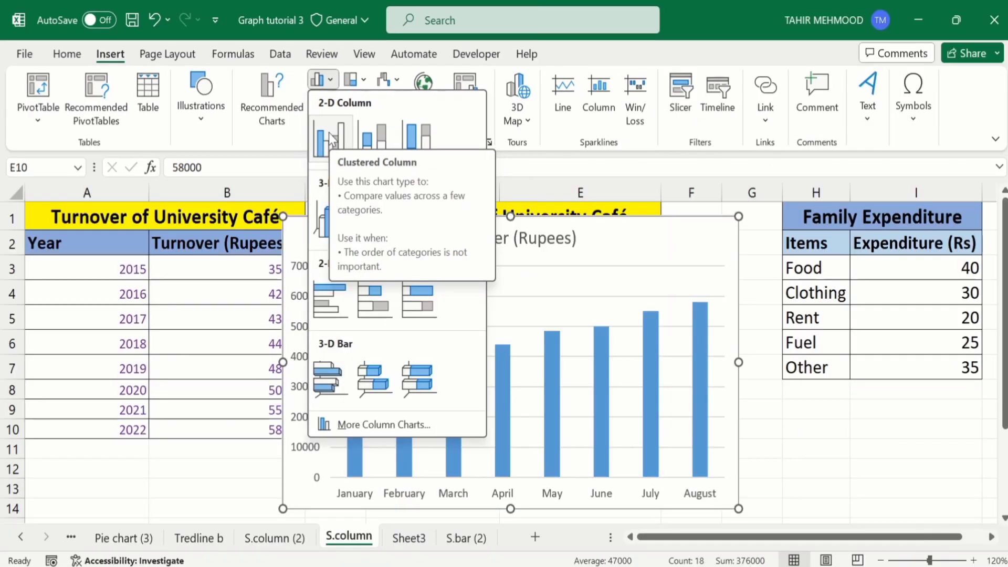
{"action": "left_click", "coordinate": [331, 140]}
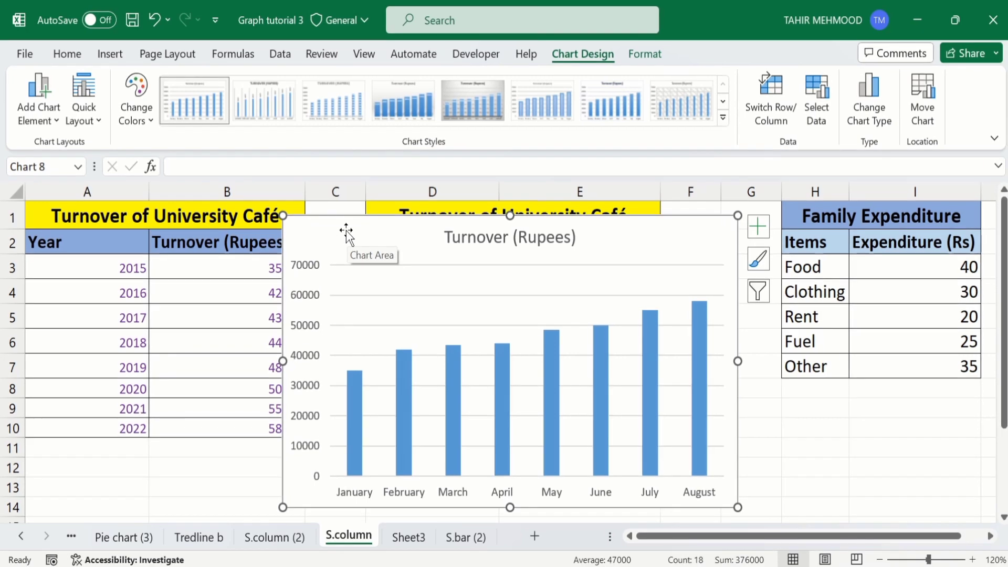
{"action": "key", "text": "Delete"}
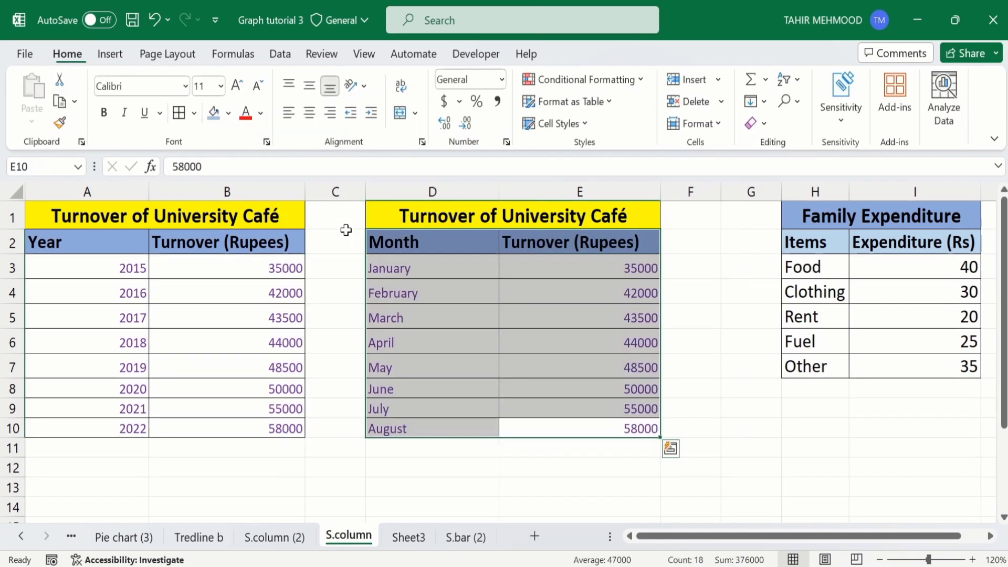
{"action": "left_click", "coordinate": [345, 243]}
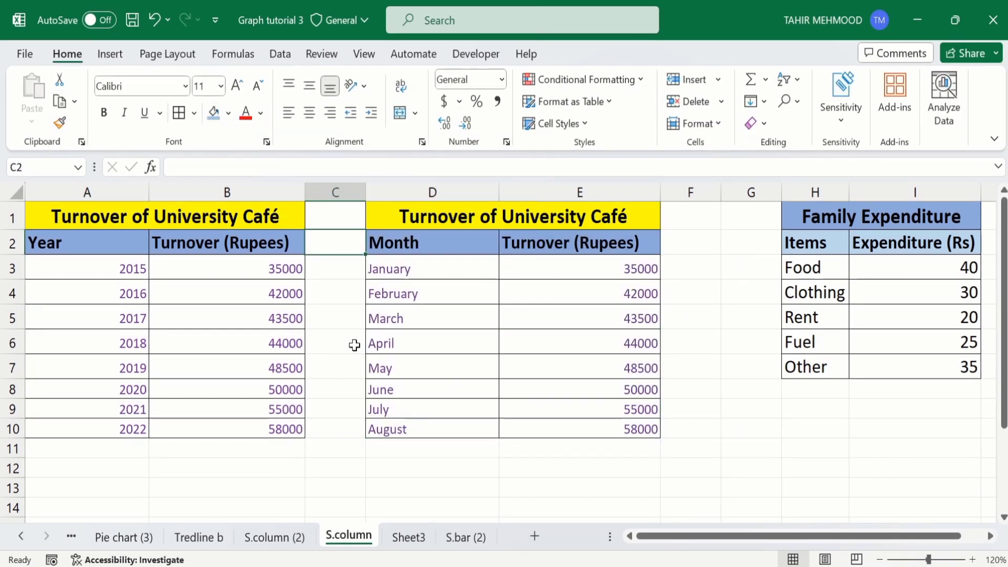
Insert the recommended line chart for the monthly turnover data in D2:E10 and delete that chart
{"action": "left_click", "coordinate": [574, 434]}
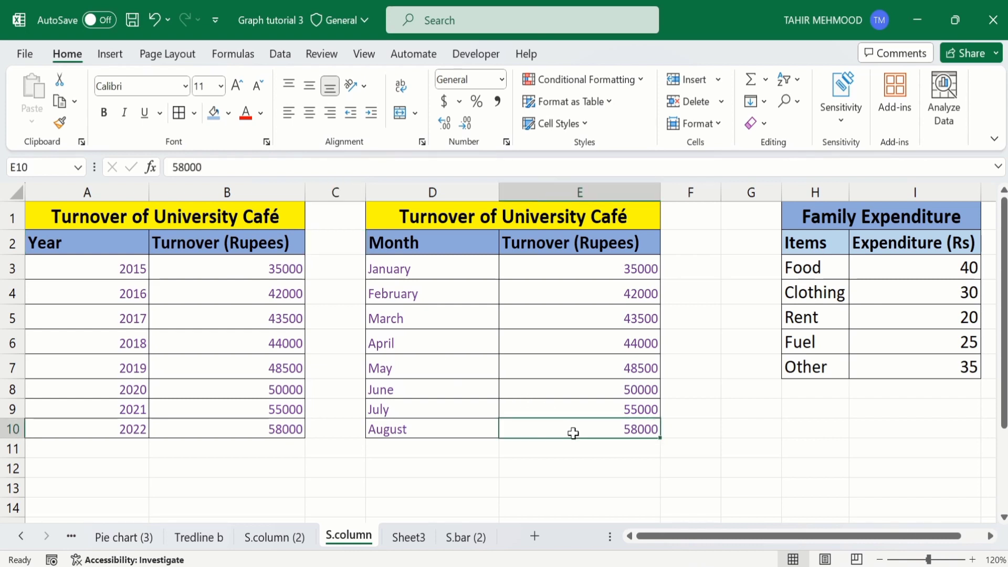
{"action": "left_click_drag", "start_coordinate": [574, 433], "coordinate": [423, 247]}
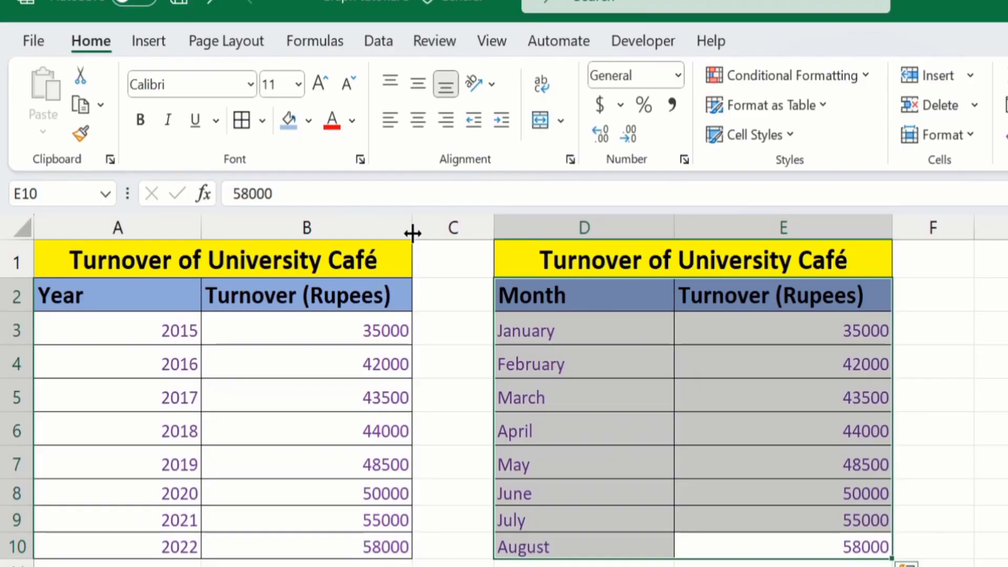
{"action": "left_click", "coordinate": [147, 44]}
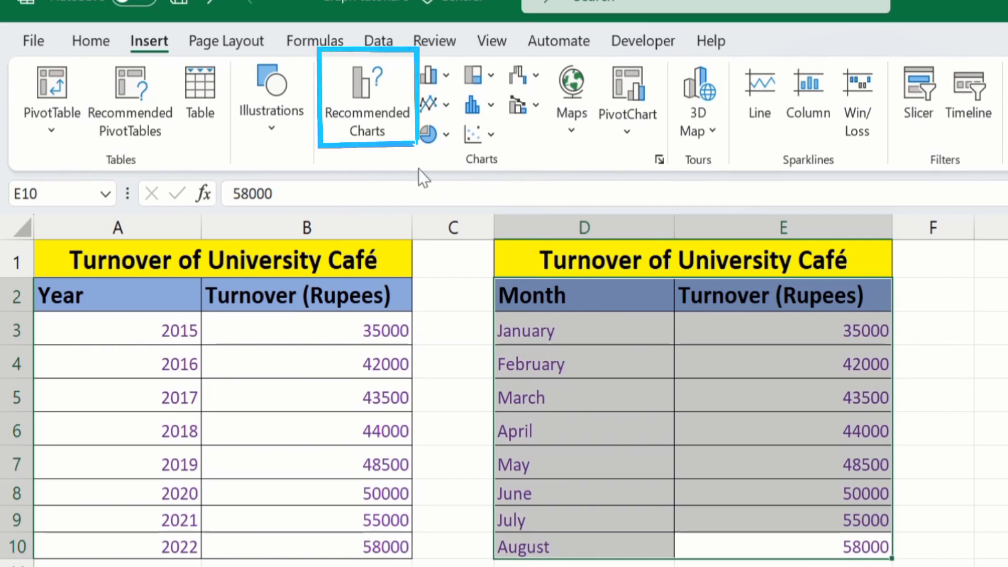
{"action": "left_click", "coordinate": [358, 93]}
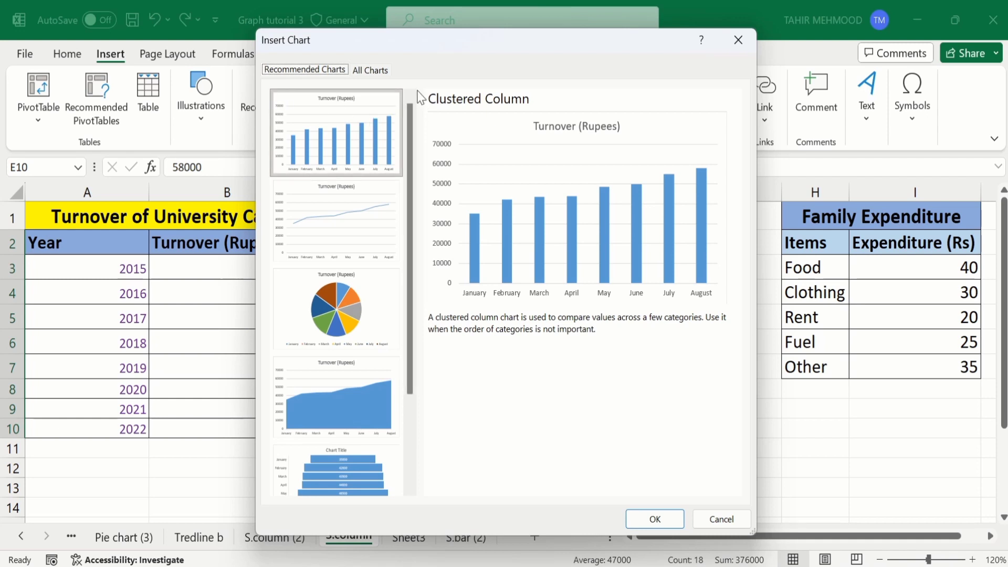
{"action": "left_click", "coordinate": [357, 215]}
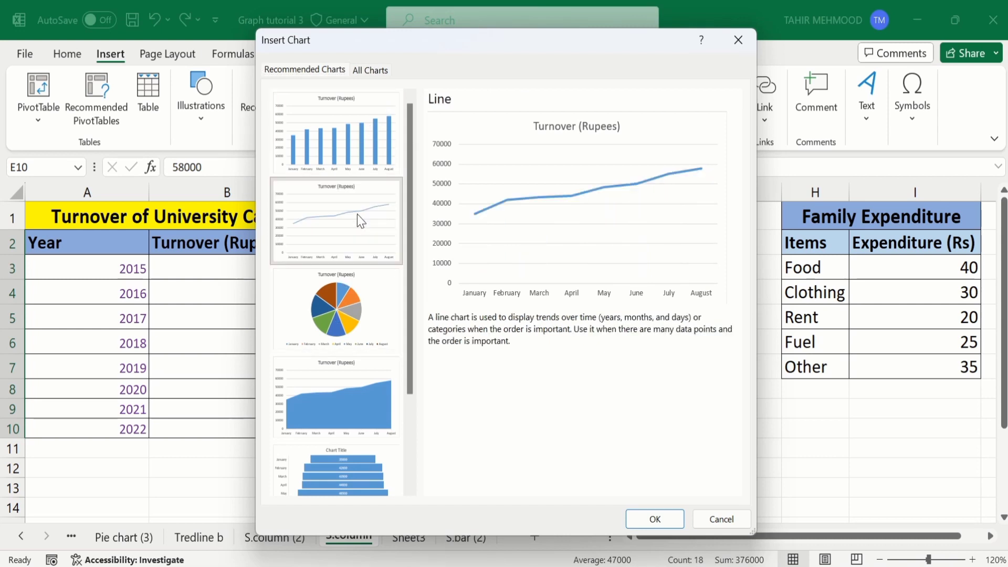
{"action": "left_click", "coordinate": [646, 520]}
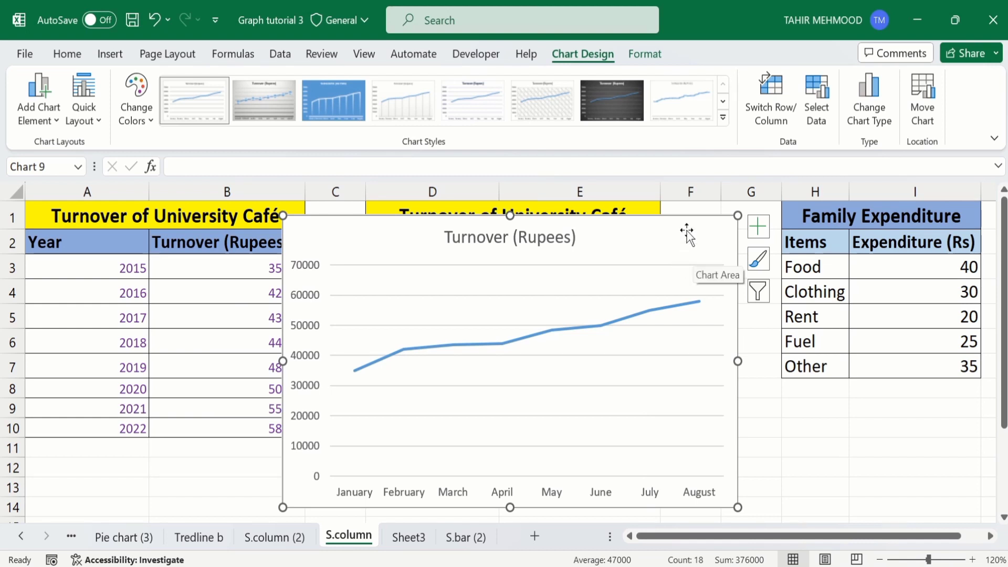
{"action": "key", "text": "Delete"}
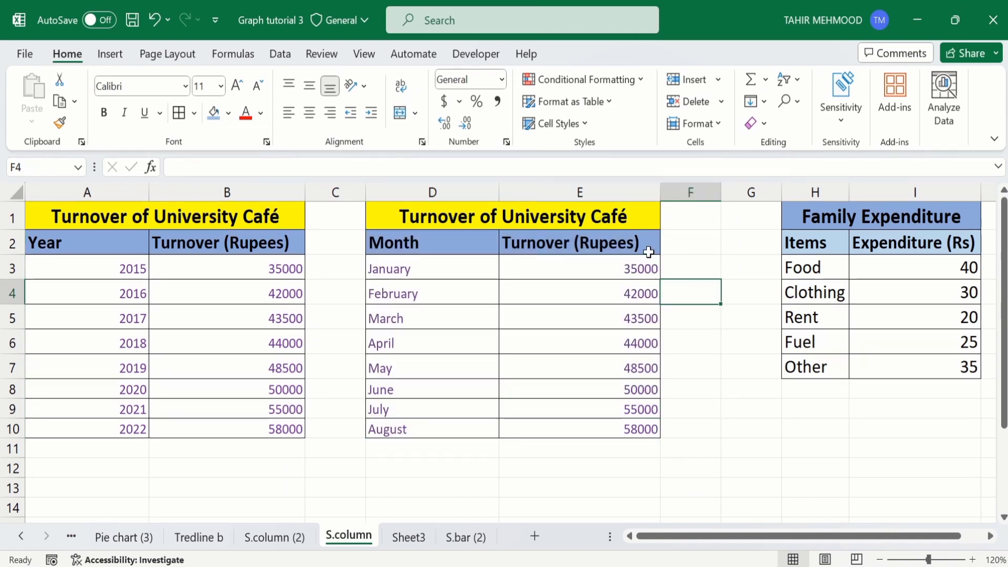
Insert an empty 2-D clustered column chart from blank cell F3 and place it clear of the yearly turnover table
{"action": "left_click", "coordinate": [706, 267]}
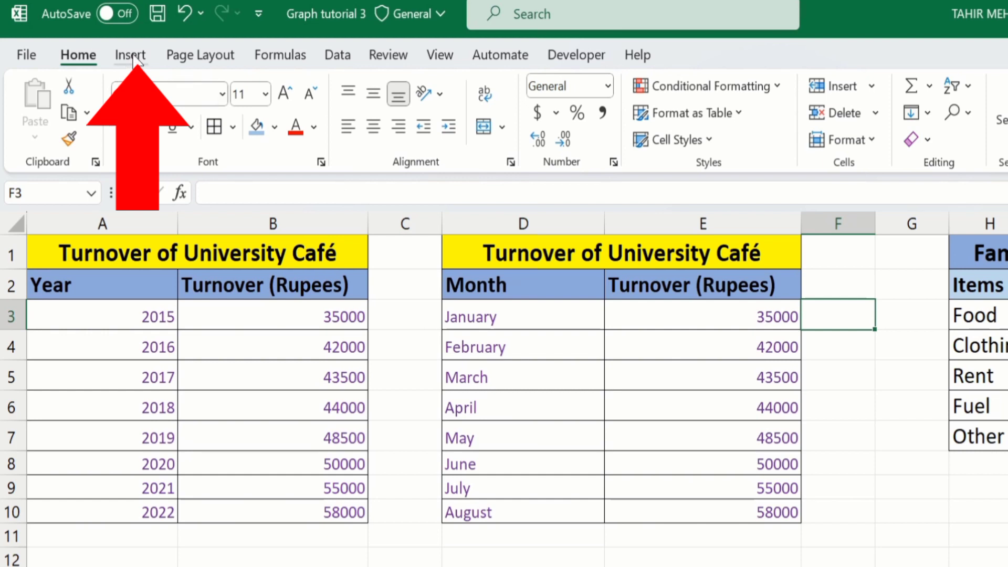
{"action": "left_click", "coordinate": [130, 55]}
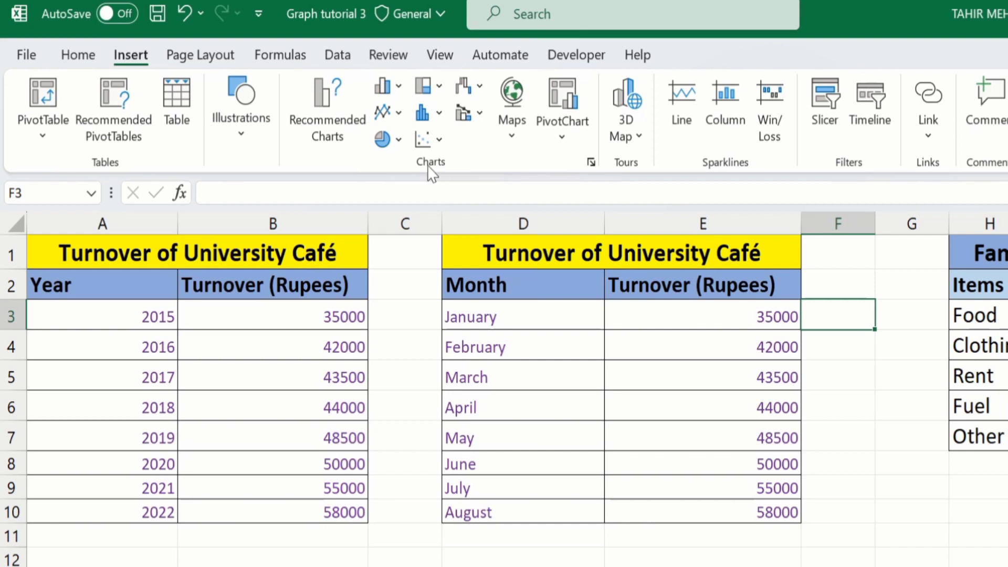
{"action": "left_click", "coordinate": [398, 97]}
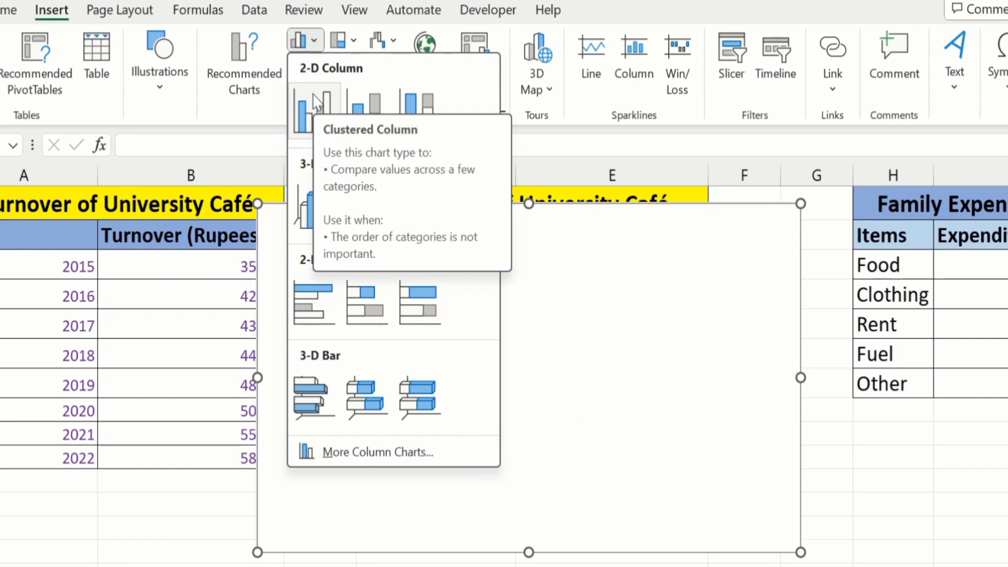
{"action": "left_click", "coordinate": [315, 103]}
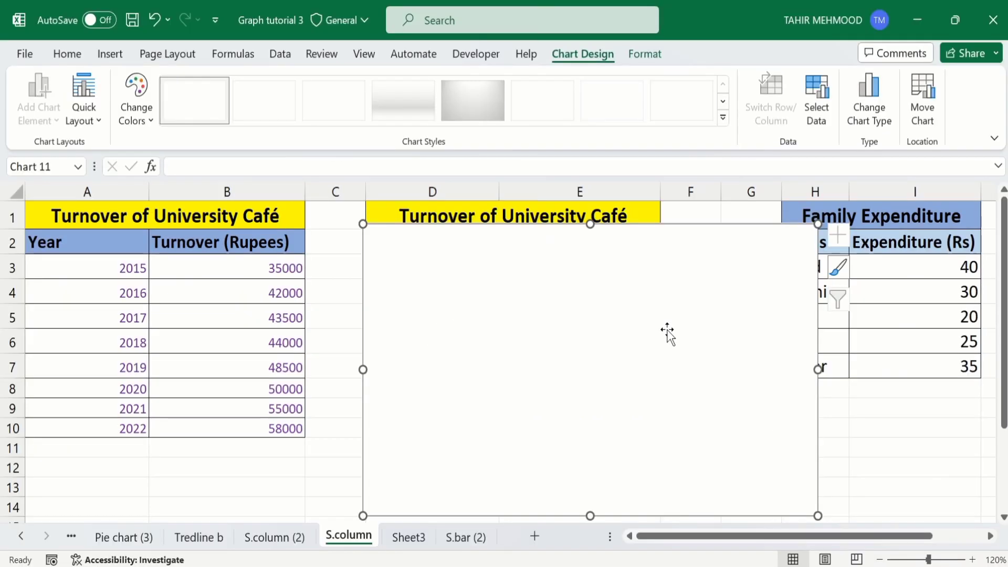
{"action": "left_click", "coordinate": [858, 448]}
{"action": "left_click", "coordinate": [732, 333]}
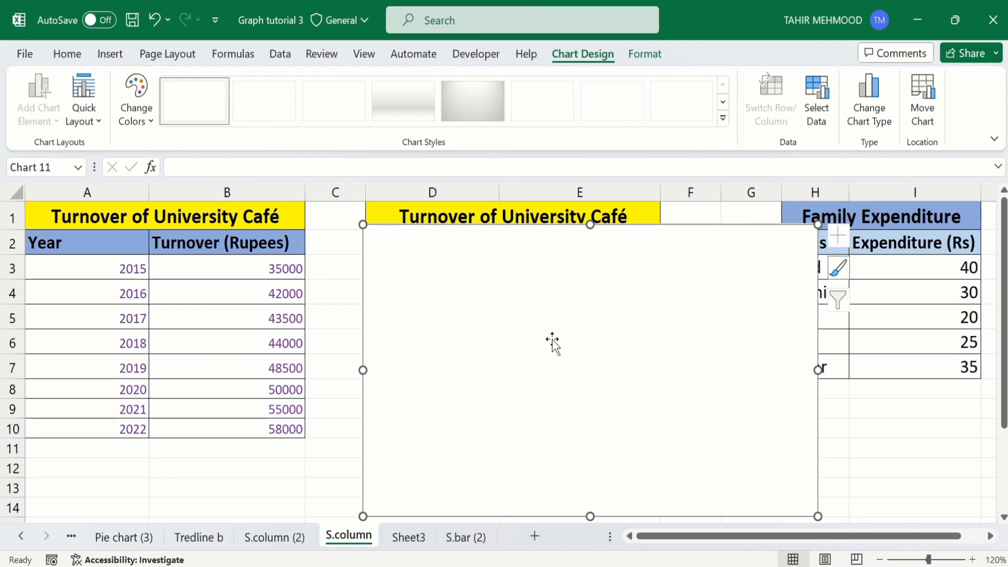
Add a data series to the empty chart, with its name from B2 and its values from B3:B10
{"action": "left_click", "coordinate": [827, 104]}
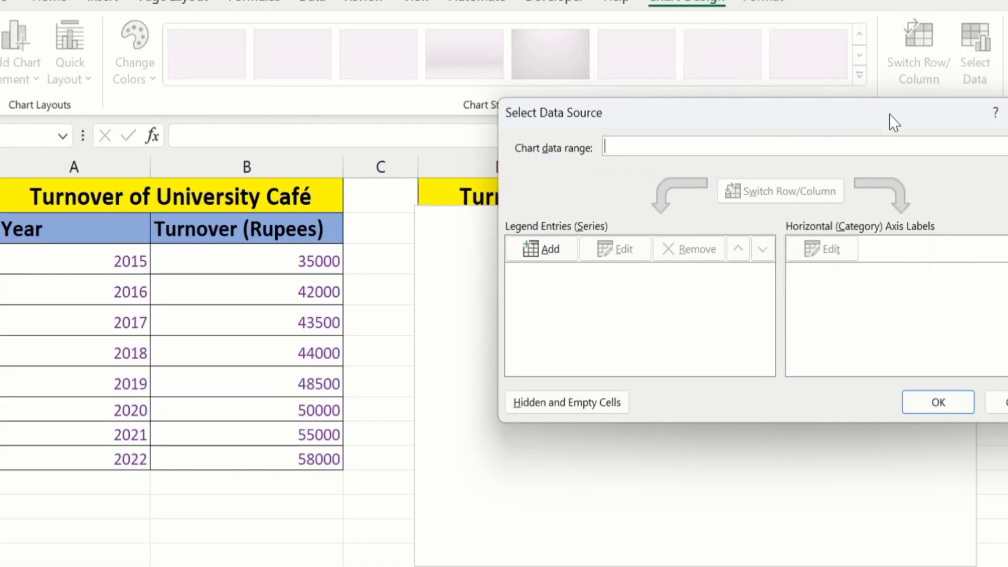
{"action": "left_click", "coordinate": [548, 245]}
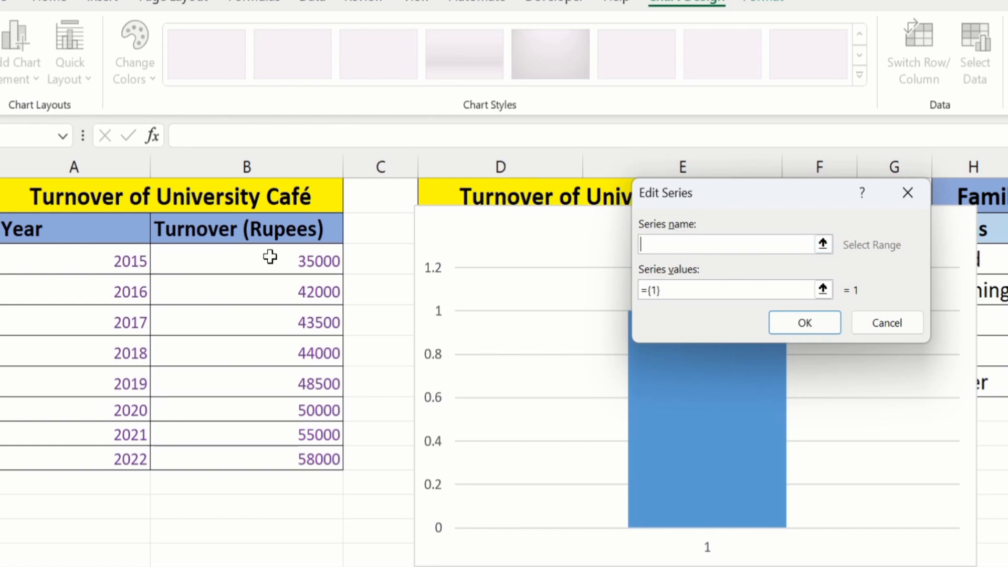
{"action": "left_click", "coordinate": [209, 230]}
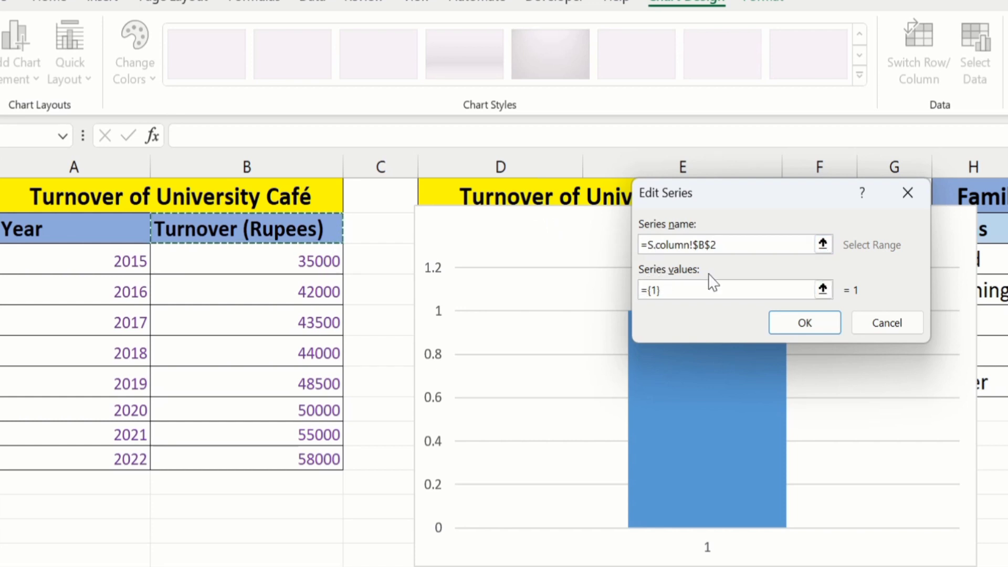
{"action": "left_click", "coordinate": [672, 288]}
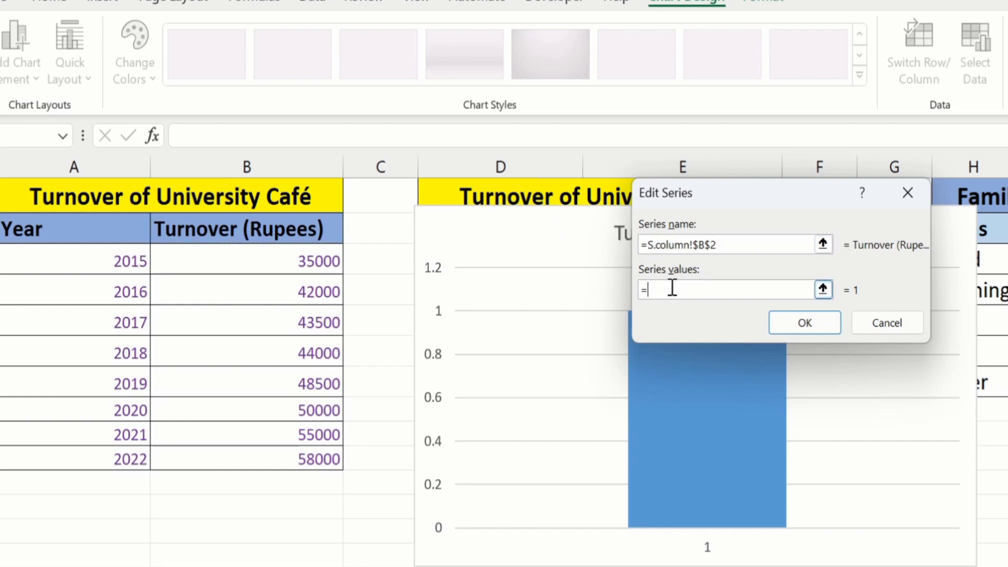
{"action": "left_click", "coordinate": [262, 260]}
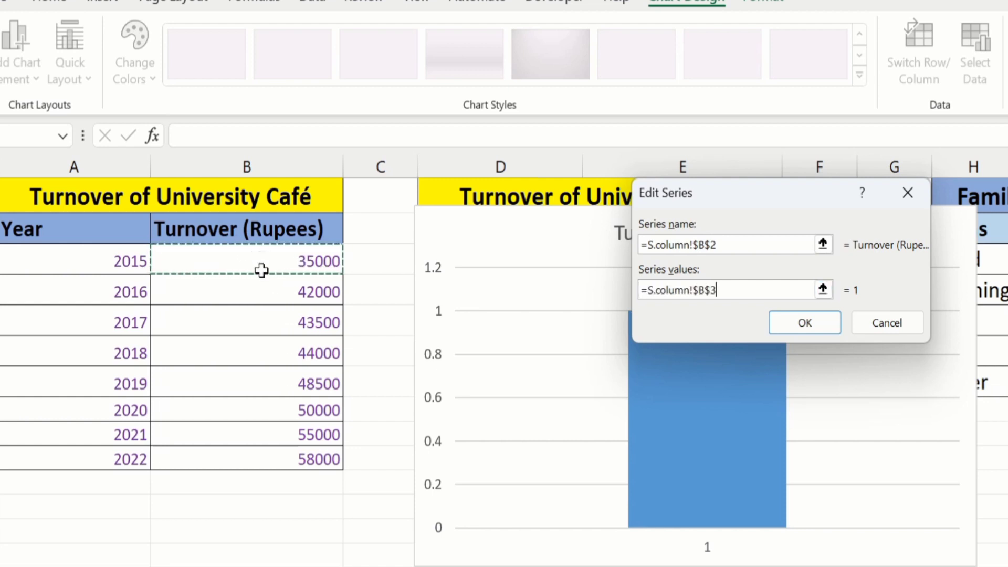
{"action": "left_click_drag", "start_coordinate": [262, 260], "coordinate": [266, 450]}
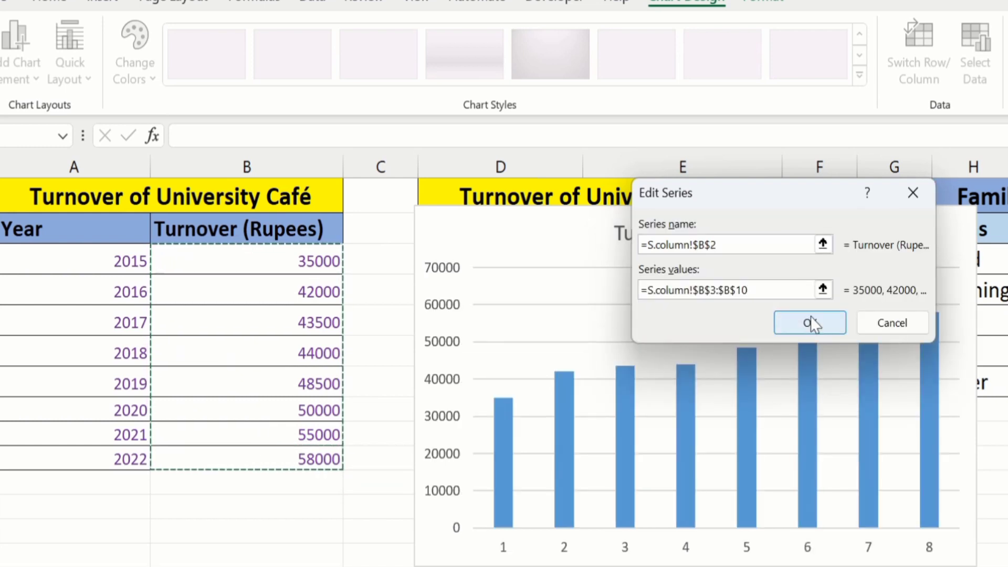
{"action": "left_click", "coordinate": [810, 323]}
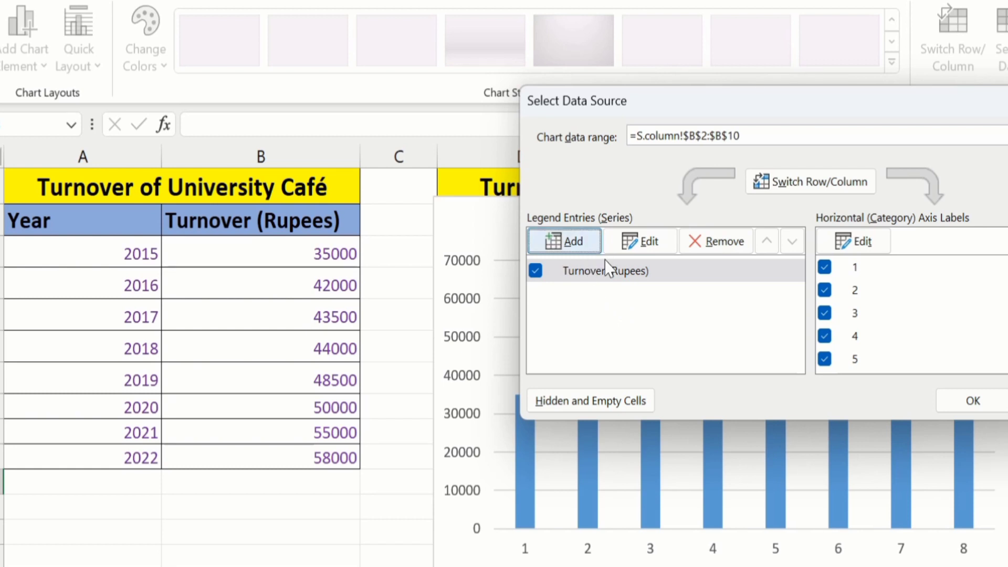
Set the chart's horizontal axis labels to the years in A3:A10
{"action": "left_click", "coordinate": [869, 237]}
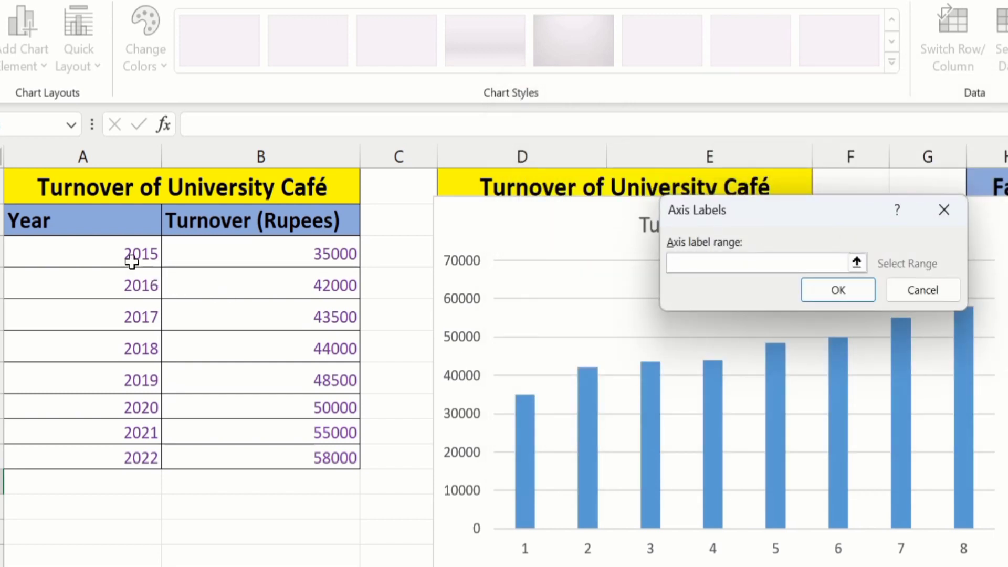
{"action": "left_click", "coordinate": [106, 255]}
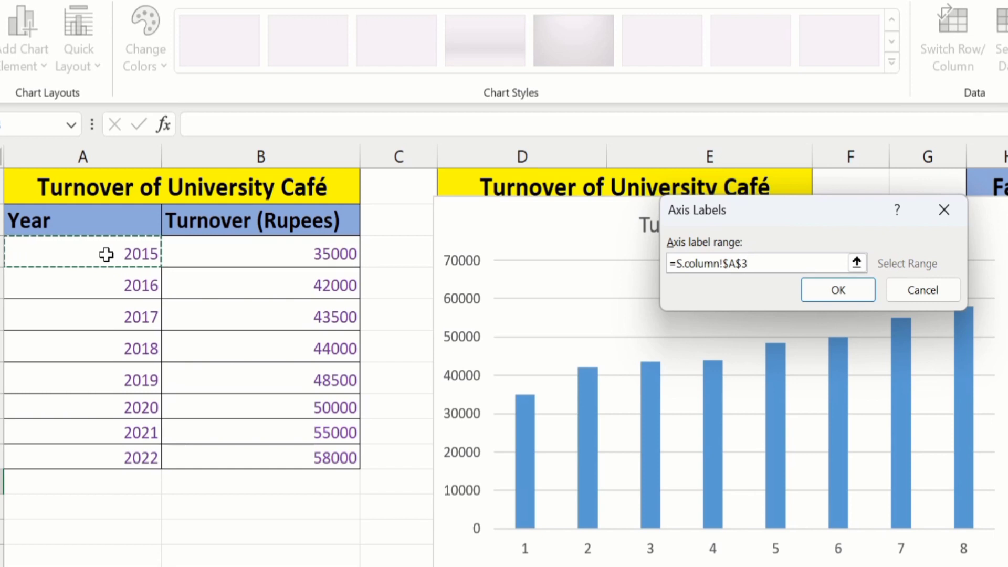
{"action": "left_click_drag", "start_coordinate": [106, 254], "coordinate": [111, 447]}
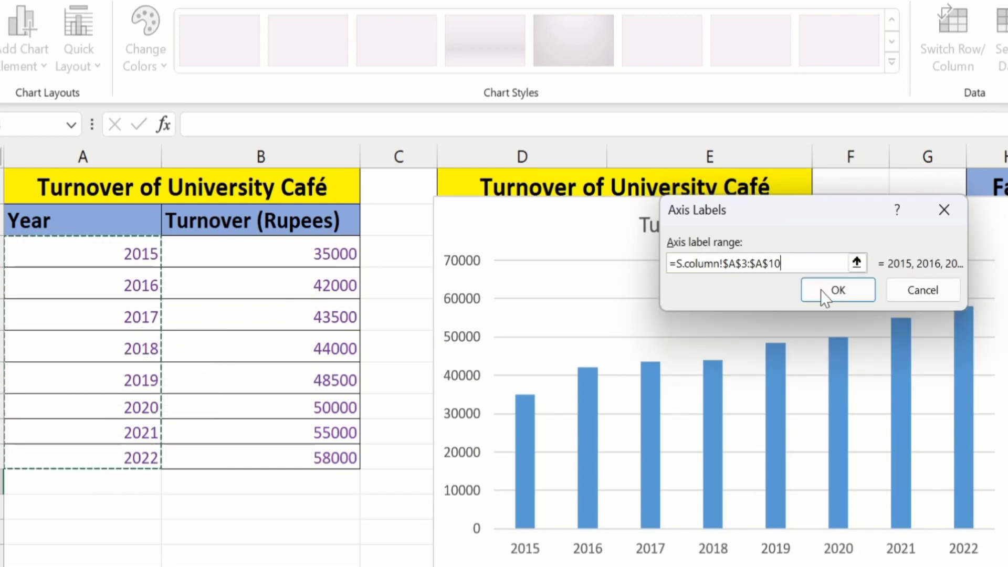
{"action": "left_click", "coordinate": [843, 293]}
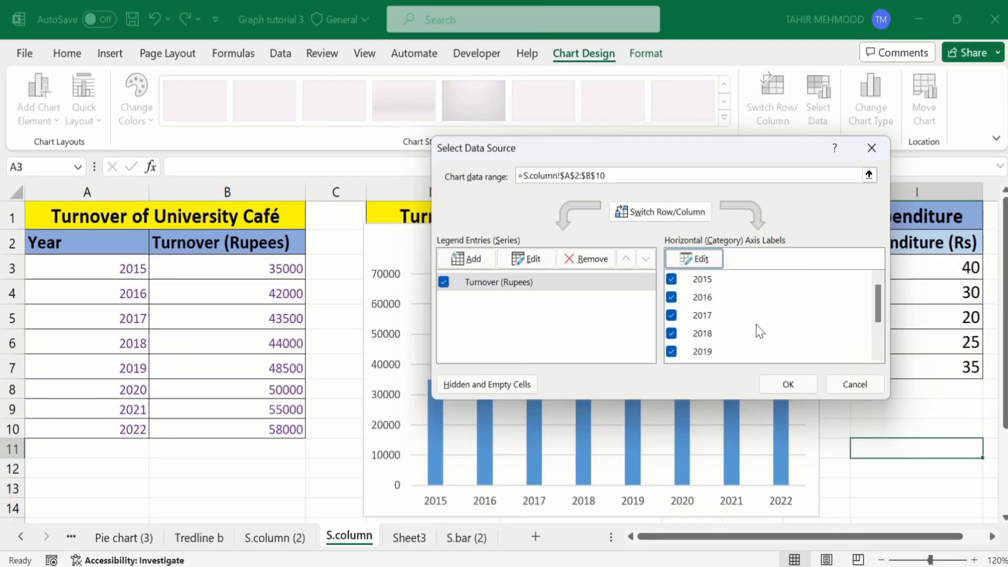
Apply the data source changes to the yearly turnover column chart and delete that chart
{"action": "left_click", "coordinate": [790, 387]}
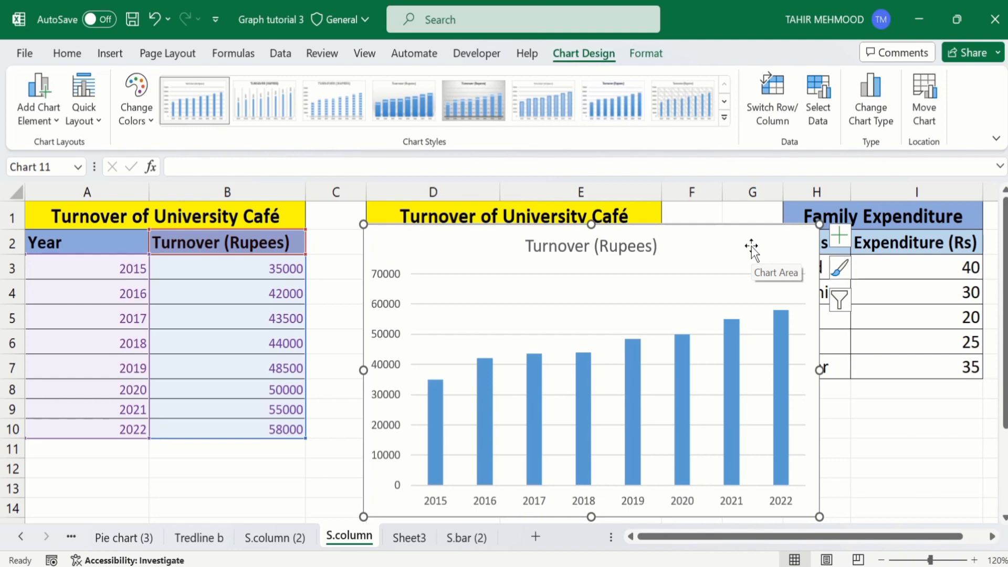
{"action": "key", "text": "Delete"}
{"action": "left_click", "coordinate": [714, 323]}
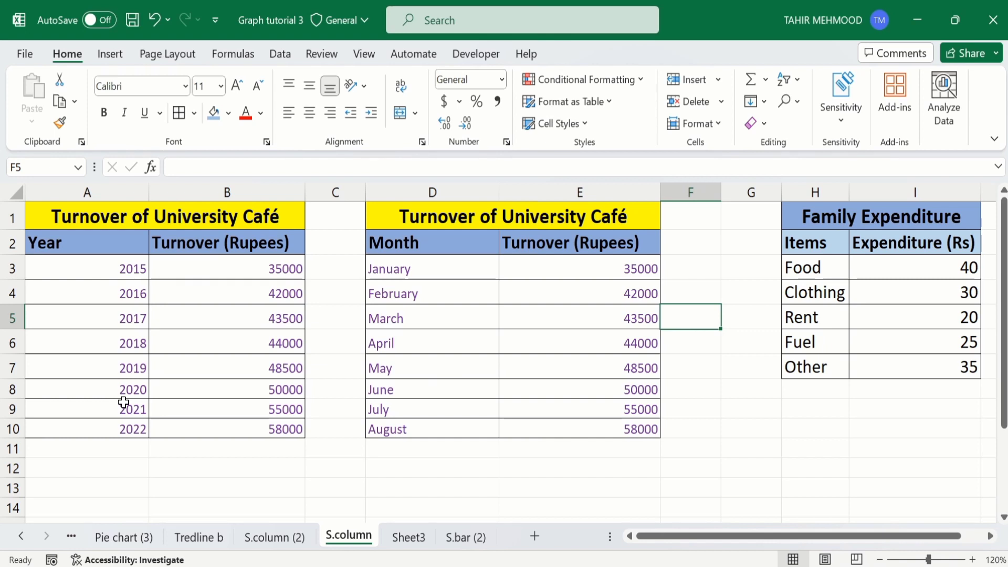
Insert a 2-D line chart from the yearly turnover data in A2:B10 and move it clear of the table
{"action": "left_click", "coordinate": [223, 429]}
{"action": "left_click_drag", "start_coordinate": [223, 429], "coordinate": [116, 245]}
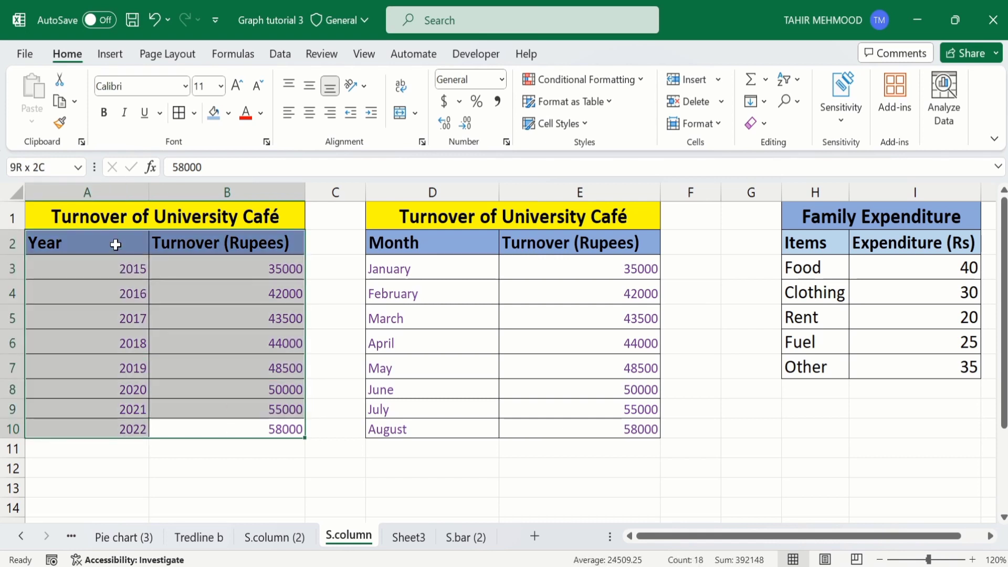
{"action": "left_click", "coordinate": [110, 56]}
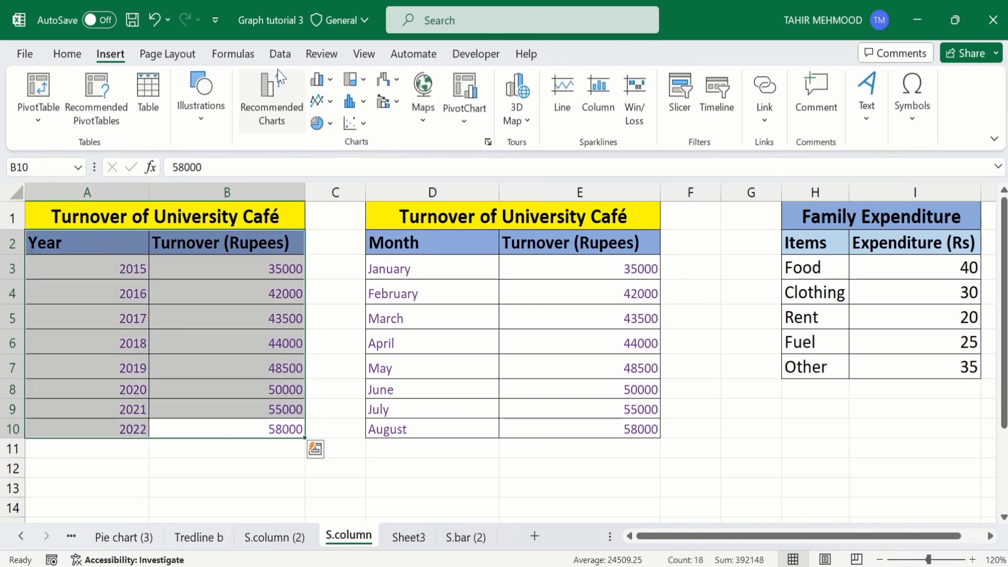
{"action": "left_click", "coordinate": [331, 102]}
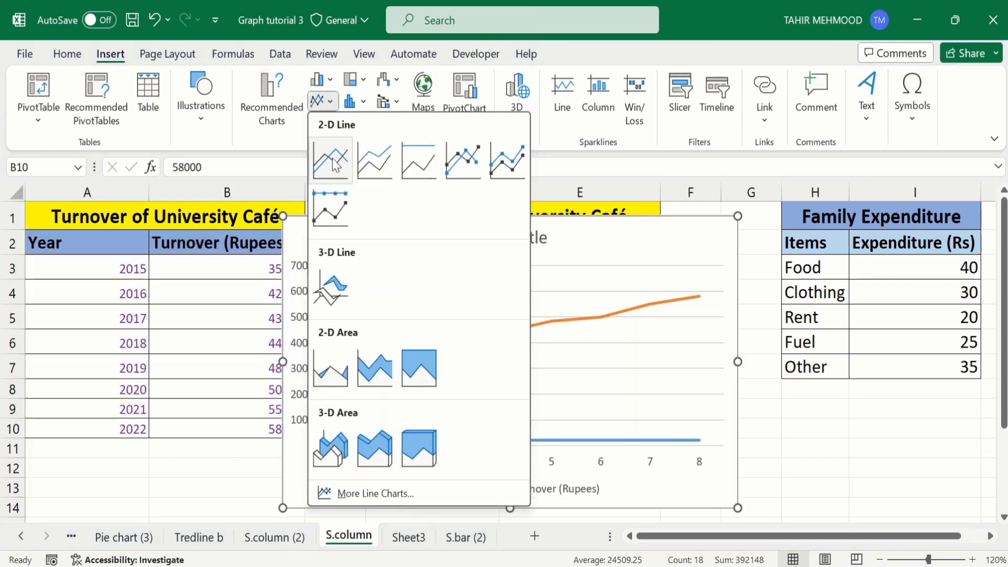
{"action": "left_click", "coordinate": [334, 164]}
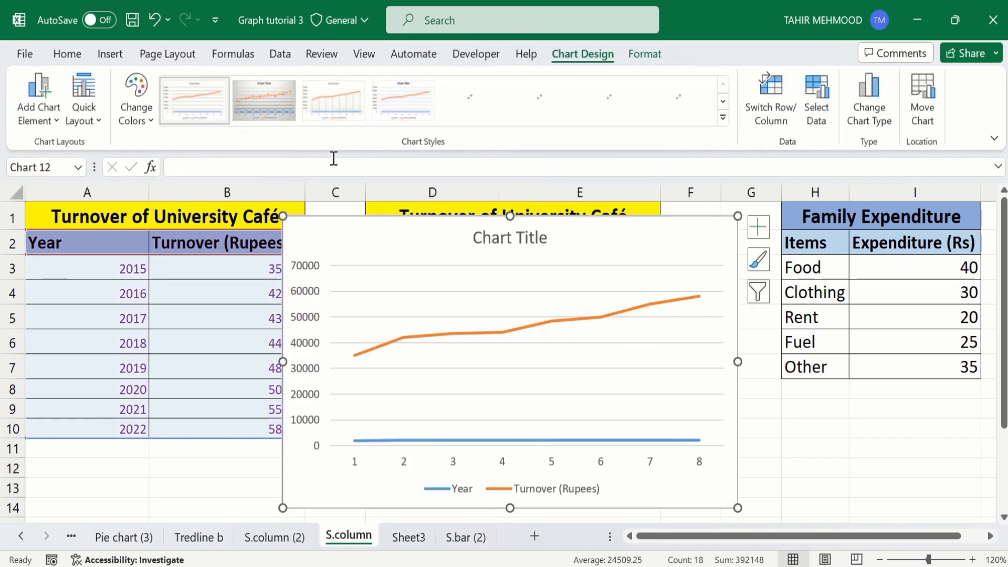
{"action": "left_click_drag", "start_coordinate": [323, 228], "coordinate": [349, 213]}
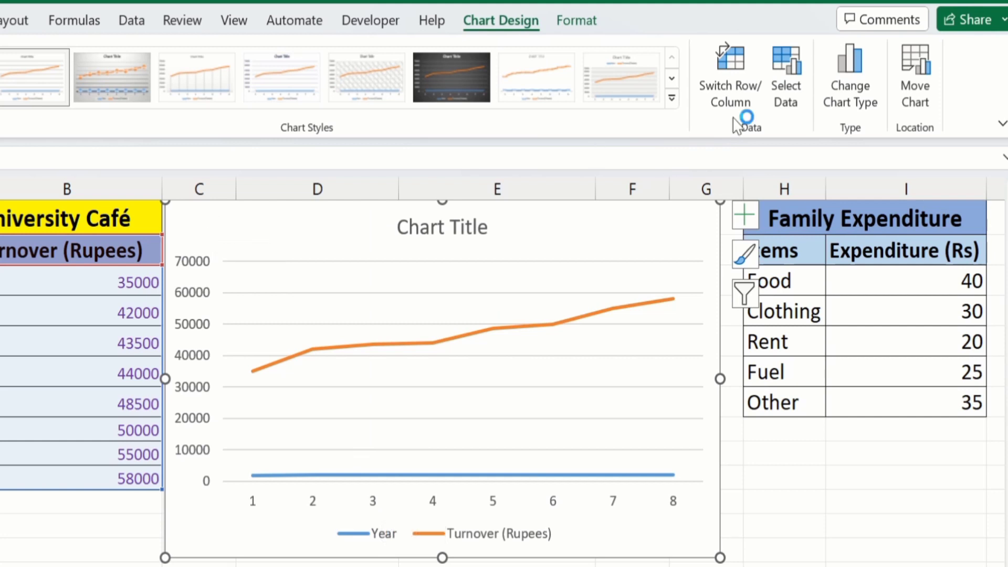
Remove the Year series from the line chart's data source
{"action": "left_click", "coordinate": [787, 84]}
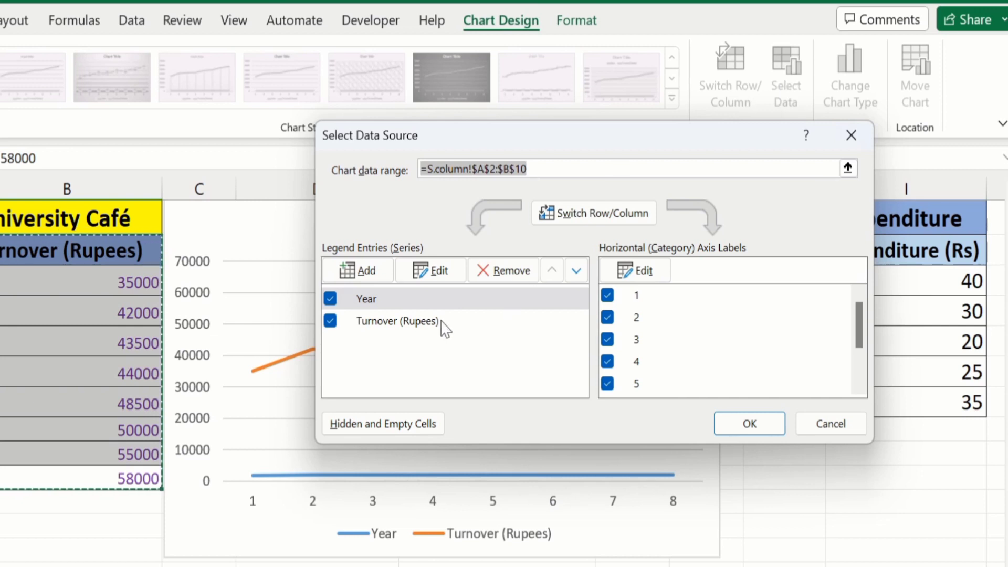
{"action": "left_click", "coordinate": [383, 298]}
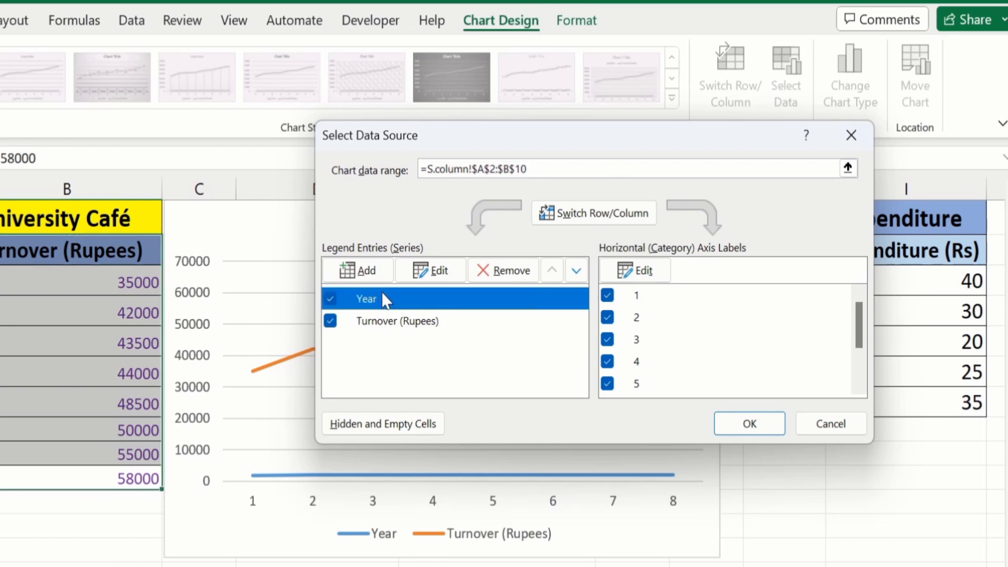
{"action": "left_click", "coordinate": [503, 271]}
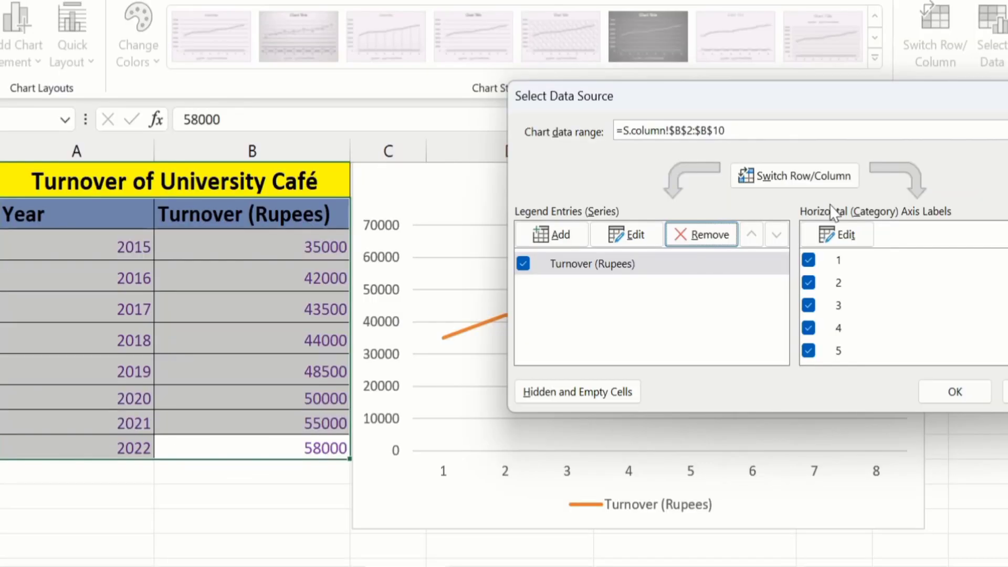
Set the line chart's horizontal axis labels to the years in A3:A10, apply the data source, and delete the chart
{"action": "left_click", "coordinate": [846, 234]}
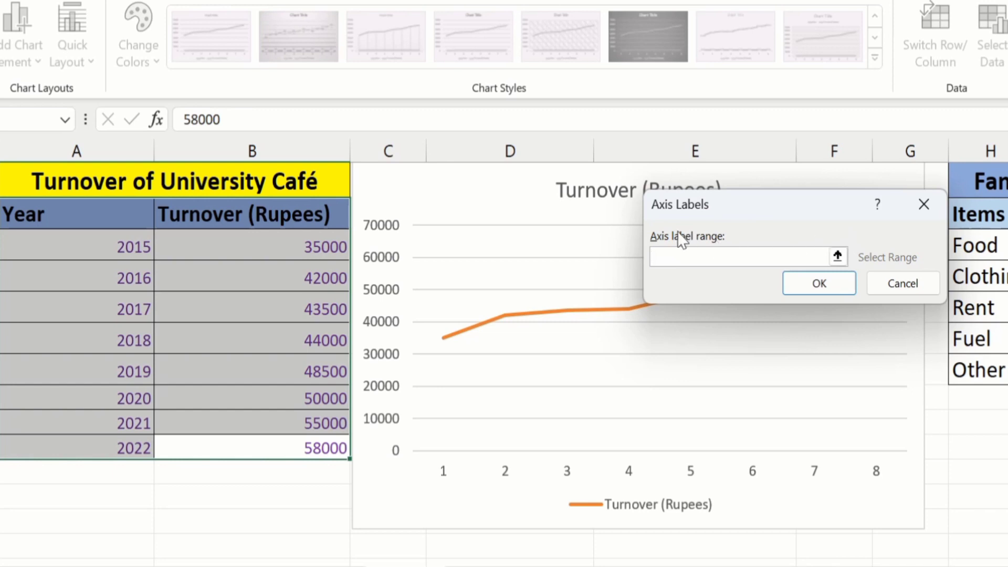
{"action": "left_click", "coordinate": [88, 247]}
{"action": "left_click_drag", "start_coordinate": [87, 247], "coordinate": [99, 439]}
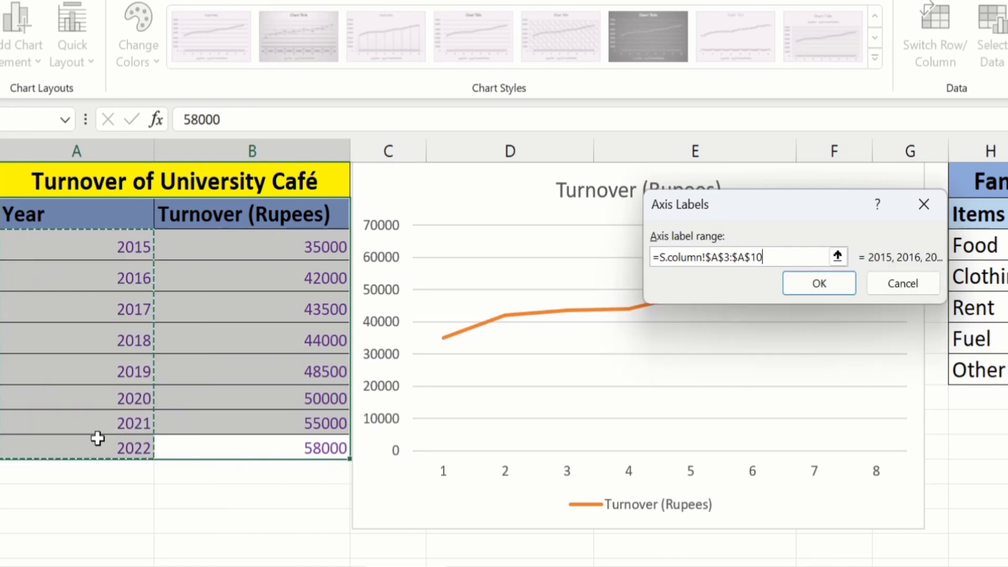
{"action": "left_click", "coordinate": [817, 284]}
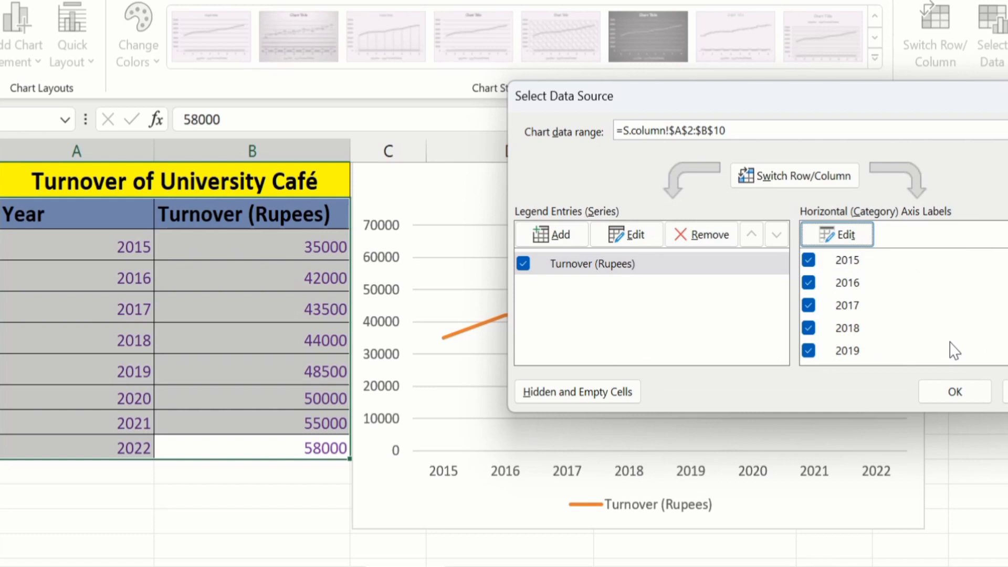
{"action": "left_click", "coordinate": [957, 389]}
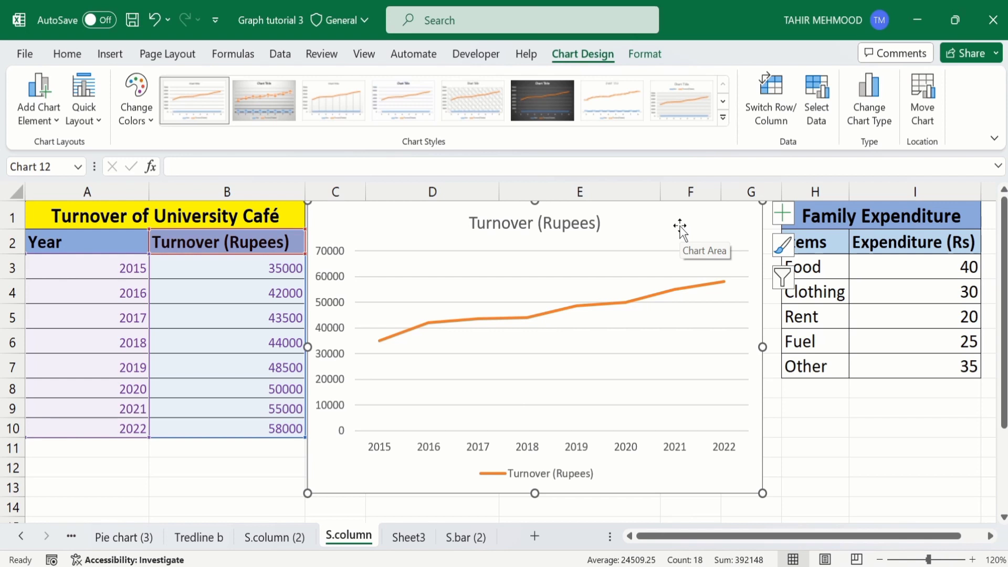
{"action": "key", "text": "Delete"}
Insert a 2-D pie chart of the family expenditure data in H2:I7 and delete that chart
{"action": "left_click_drag", "start_coordinate": [893, 367], "coordinate": [809, 243]}
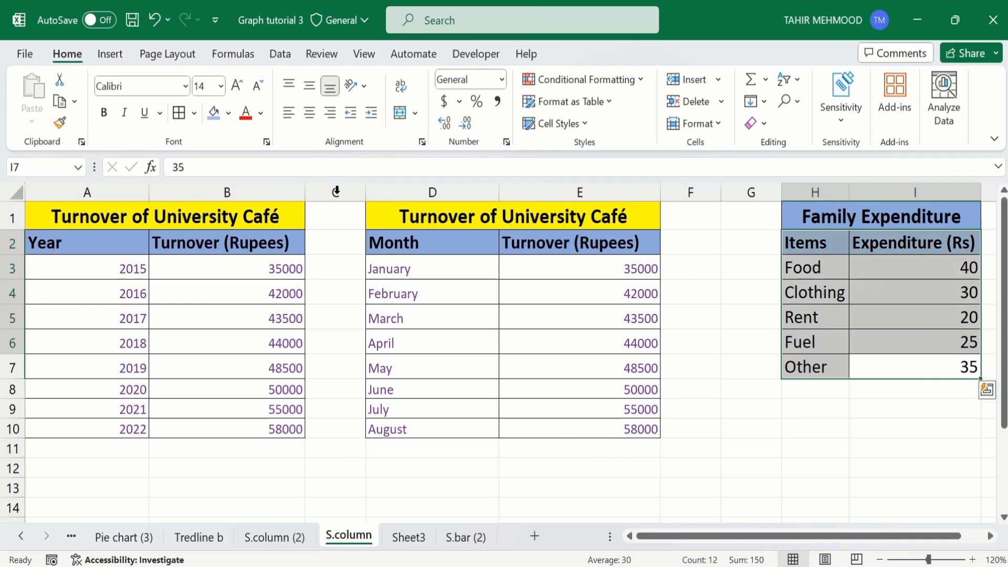
{"action": "left_click", "coordinate": [110, 54]}
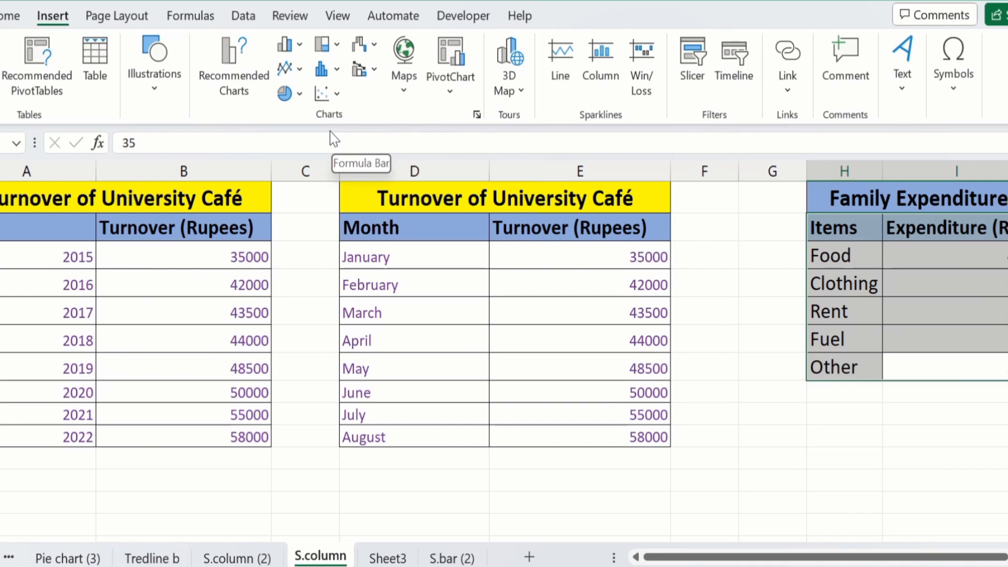
{"action": "left_click", "coordinate": [301, 98]}
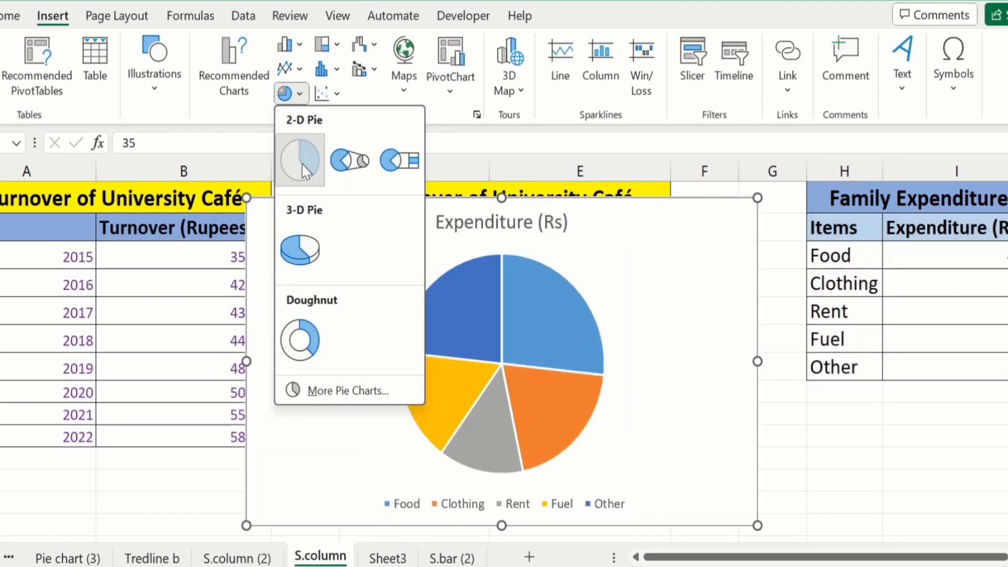
{"action": "left_click", "coordinate": [302, 167]}
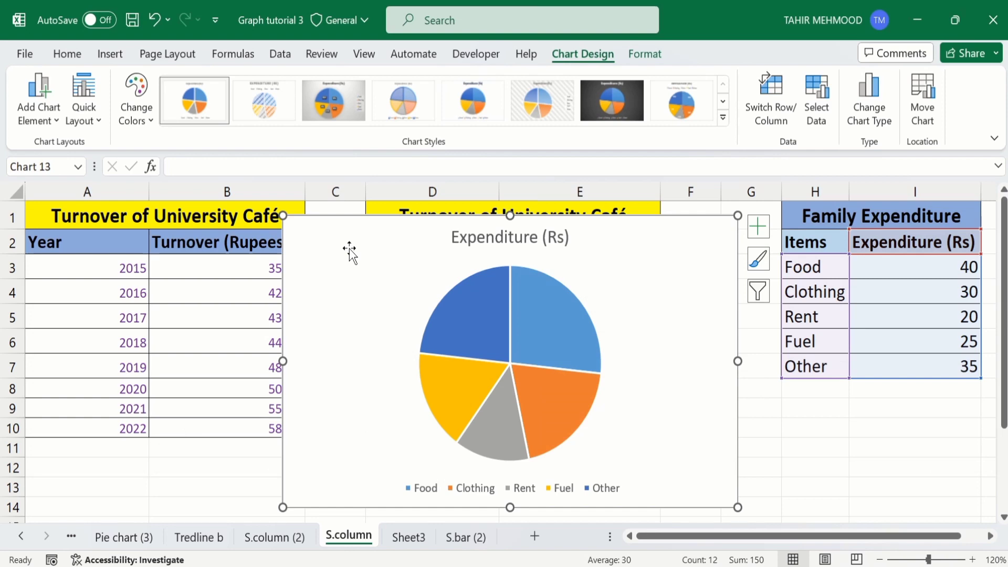
{"action": "key", "text": "Delete"}
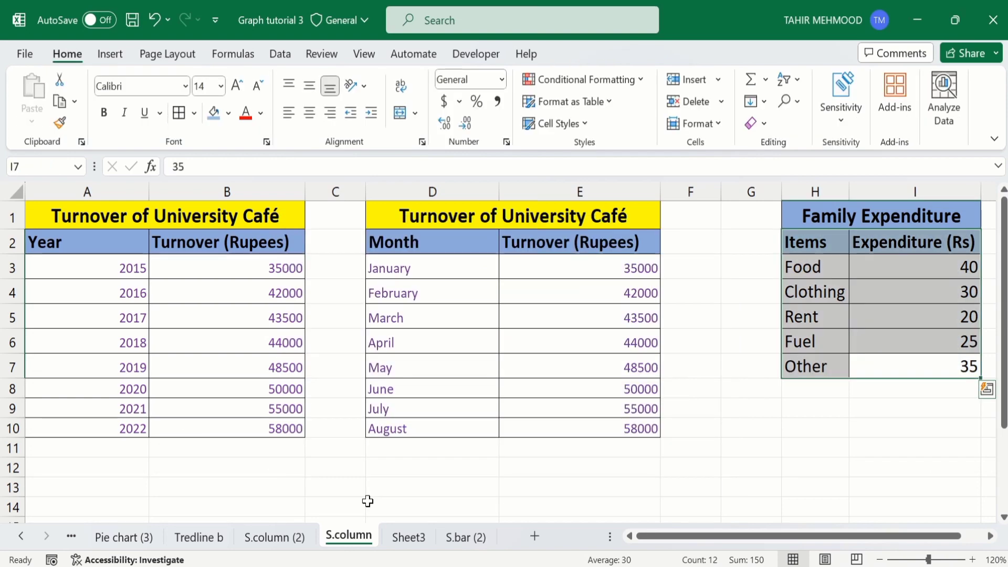
On Sheet3, insert a 2-D clustered column chart from the cotton production data in B3:D6 and move it clear of the 2018 column
{"action": "left_click", "coordinate": [409, 537]}
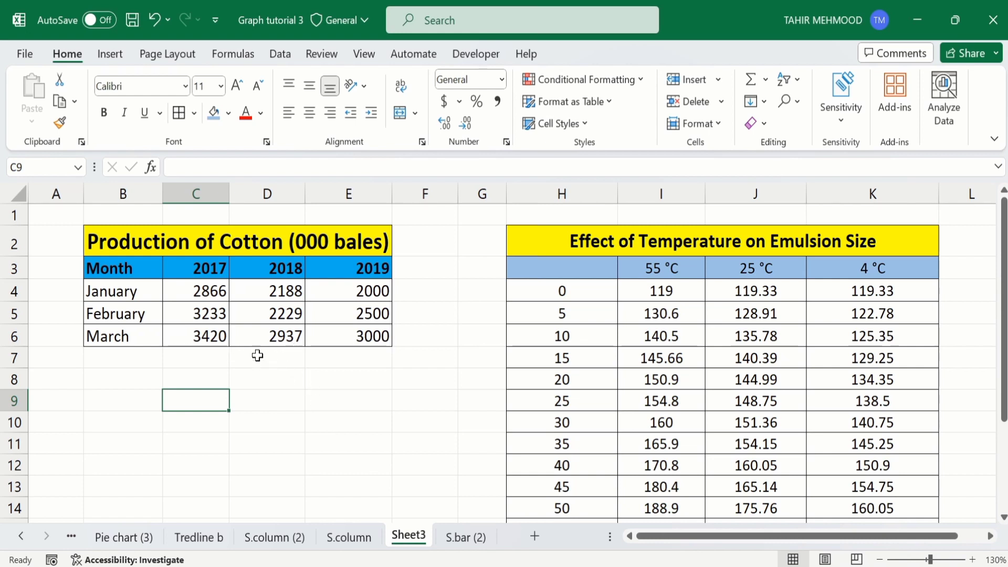
{"action": "left_click", "coordinate": [255, 337]}
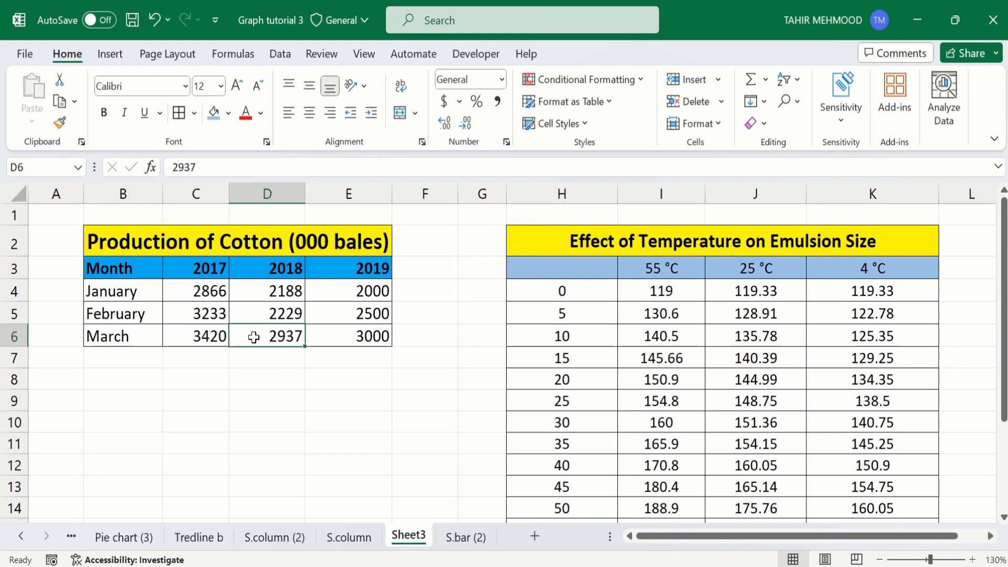
{"action": "left_click_drag", "start_coordinate": [254, 337], "coordinate": [144, 273]}
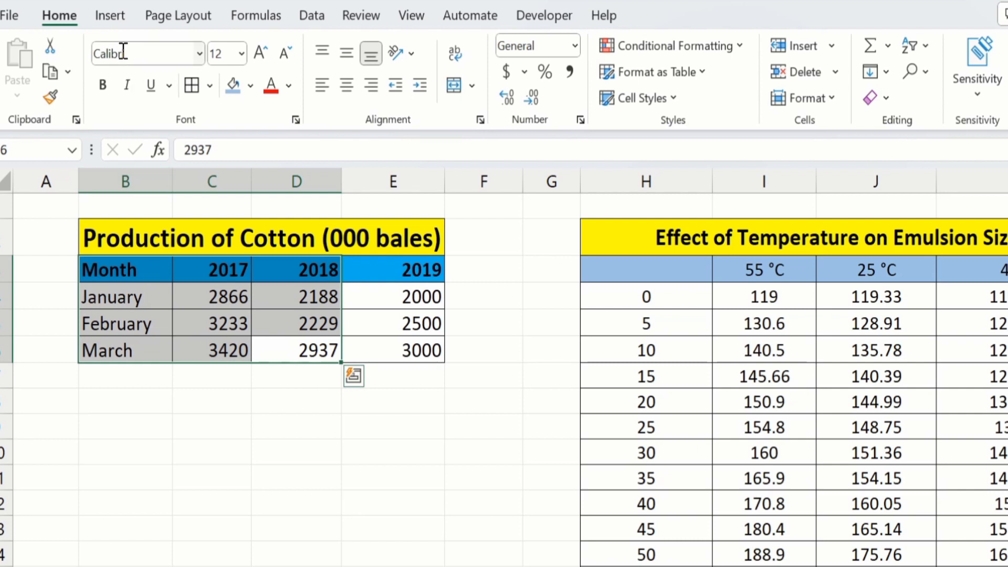
{"action": "left_click", "coordinate": [114, 17]}
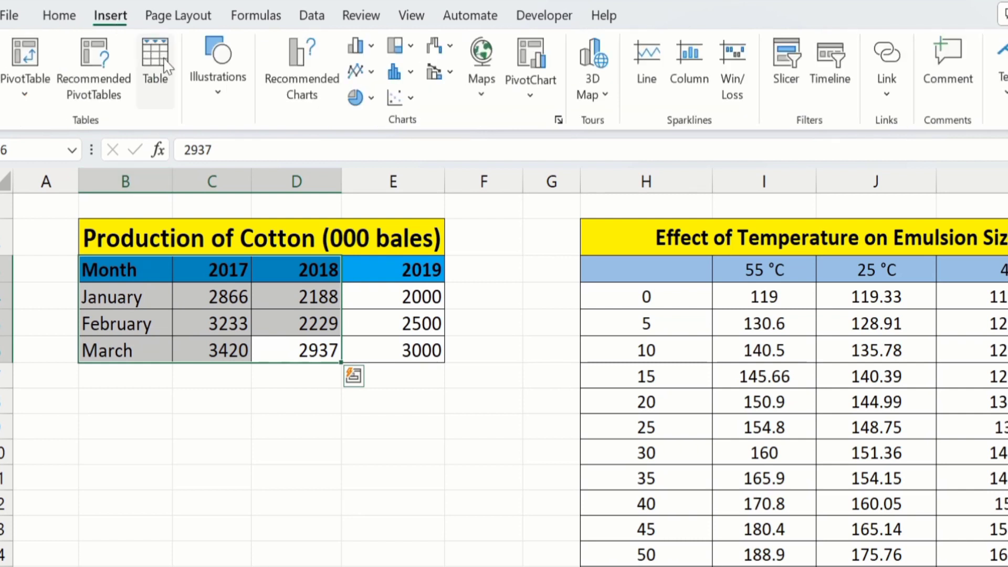
{"action": "left_click", "coordinate": [370, 48]}
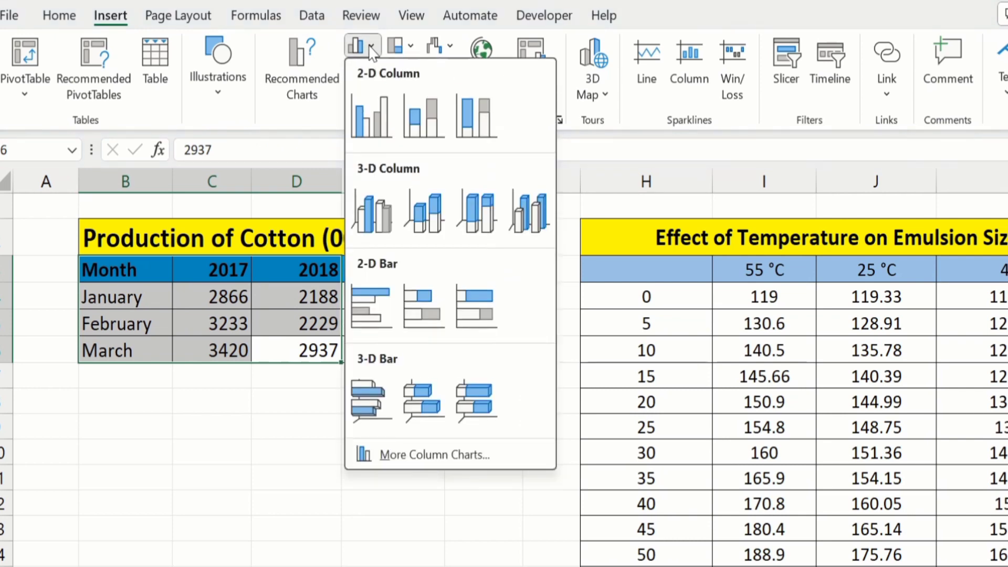
{"action": "left_click", "coordinate": [376, 122]}
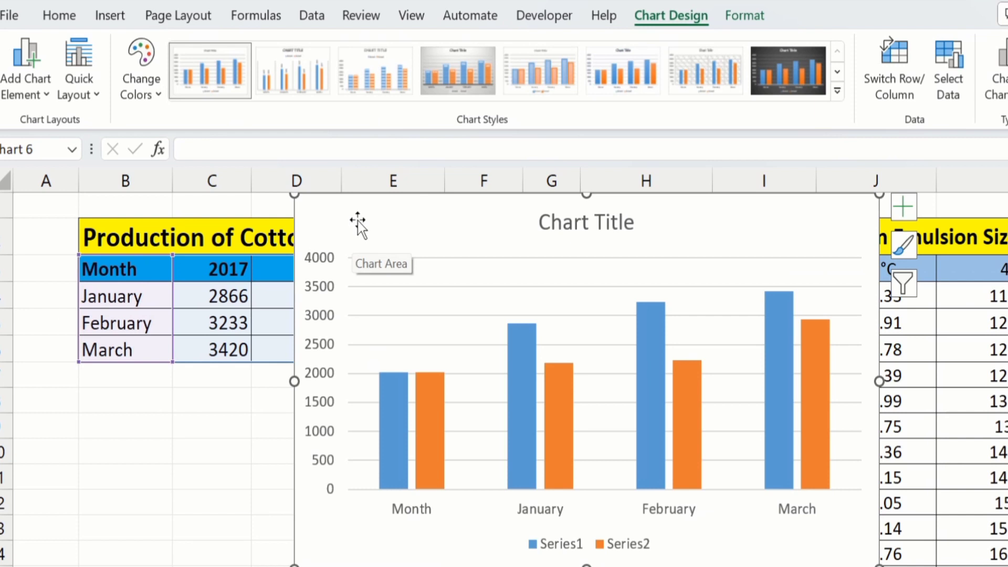
{"action": "mouse_move", "coordinate": [360, 218]}
{"action": "left_mouse_down"}
{"action": "mouse_move", "coordinate": [489, 214]}
{"action": "mouse_move", "coordinate": [456, 212]}
{"action": "left_mouse_up"}
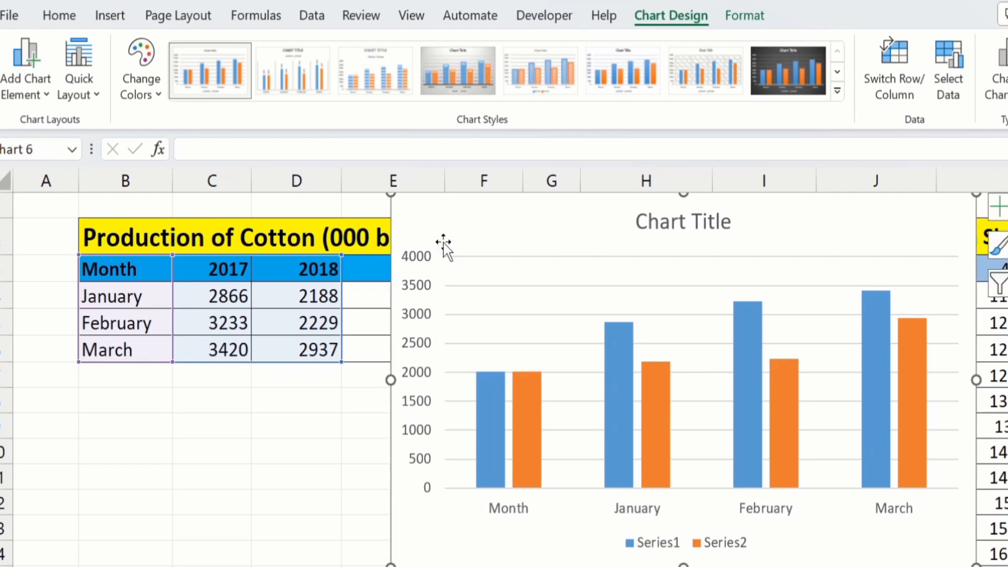
{"action": "mouse_move", "coordinate": [491, 489]}
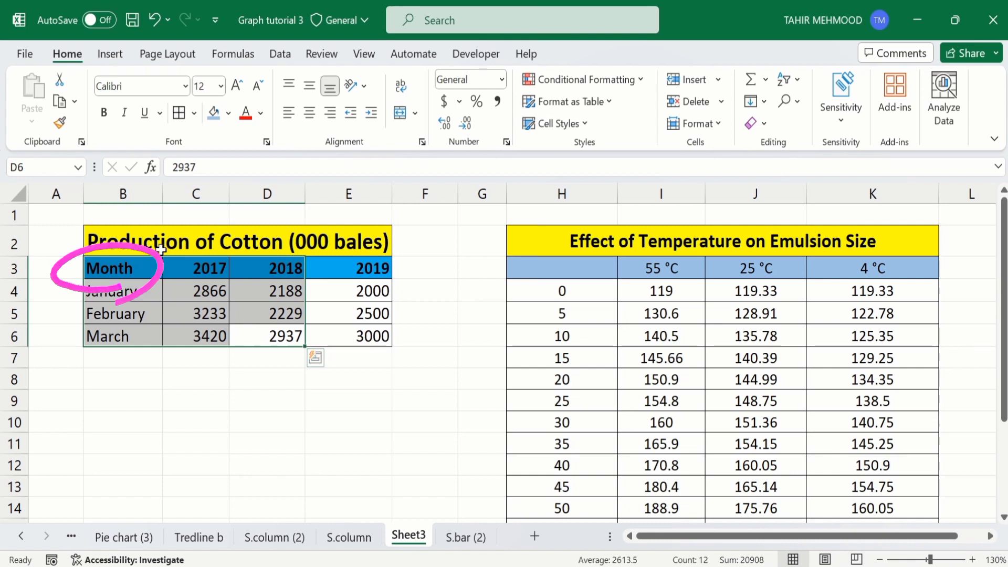
Clear the Month header from cell B3 of the cotton production table
{"action": "left_click", "coordinate": [125, 269]}
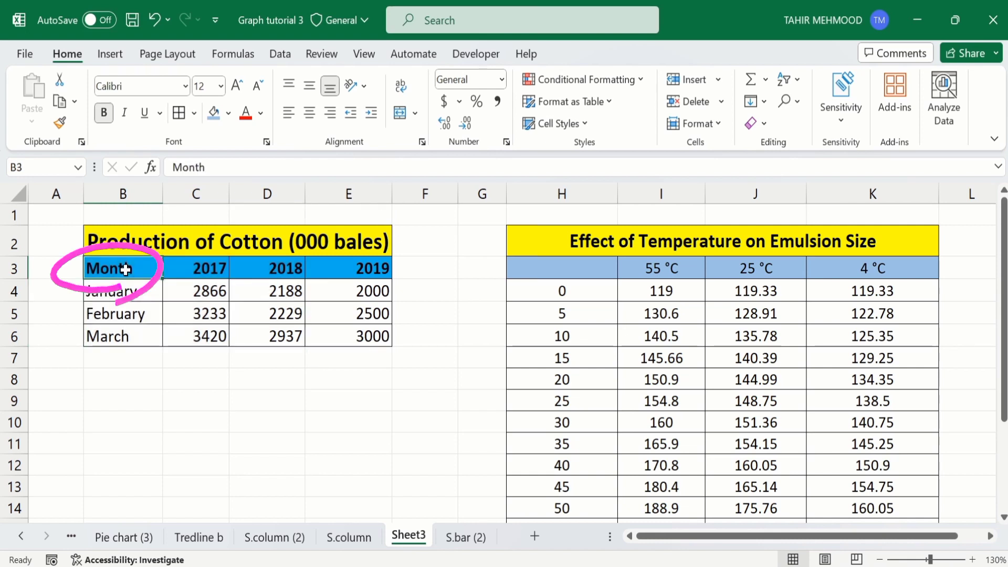
{"action": "key", "text": "BackSpace"}
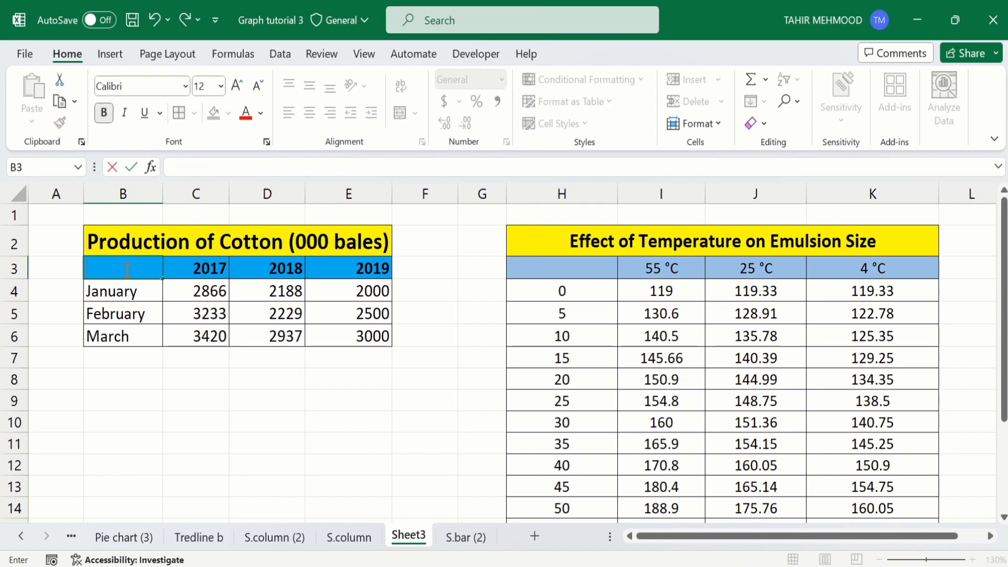
{"action": "left_click", "coordinate": [129, 397]}
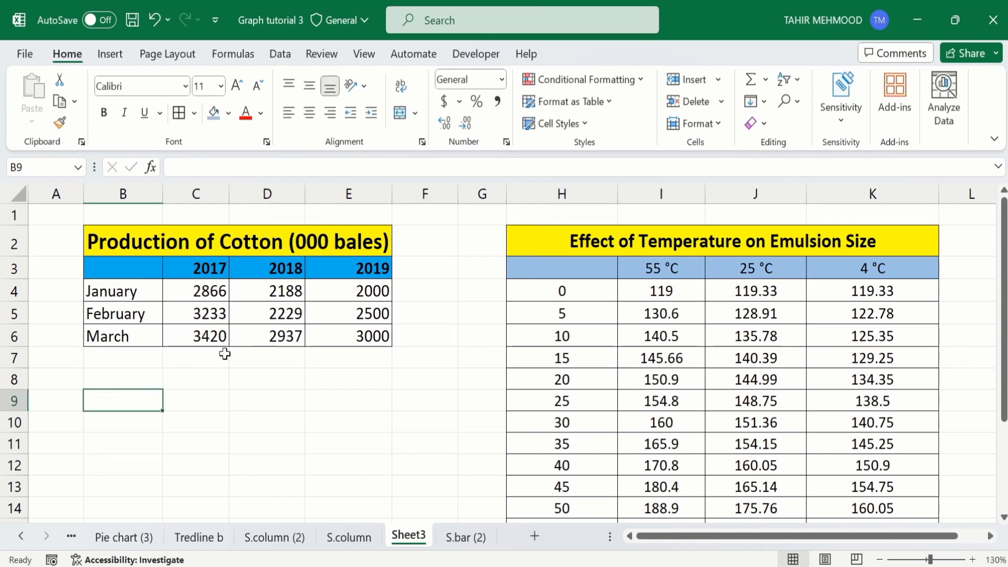
Insert a 2-D clustered column chart from B3:D6 with the blank corner cell and place it clear of the cotton production table
{"action": "left_click_drag", "start_coordinate": [258, 342], "coordinate": [140, 272]}
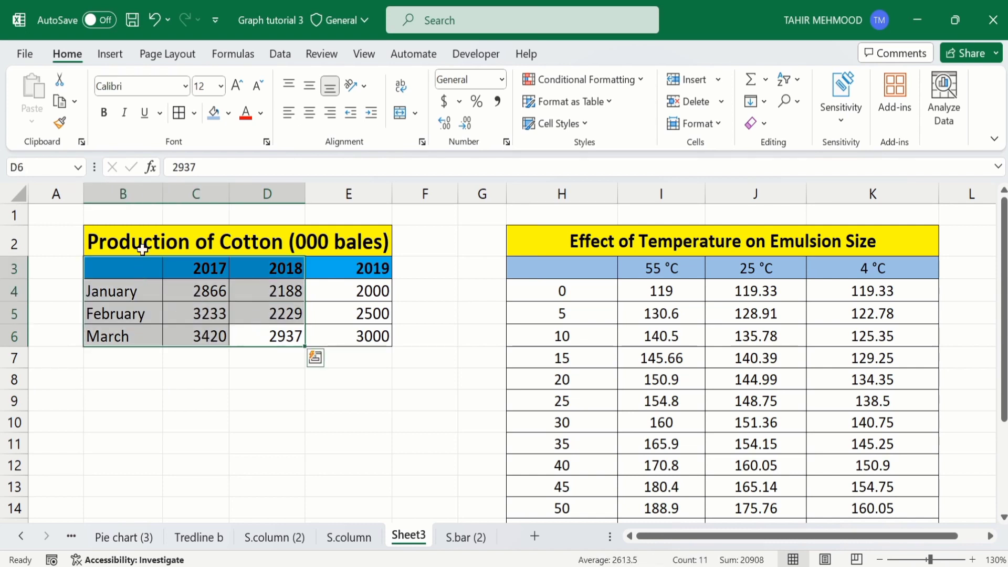
{"action": "left_click", "coordinate": [114, 58]}
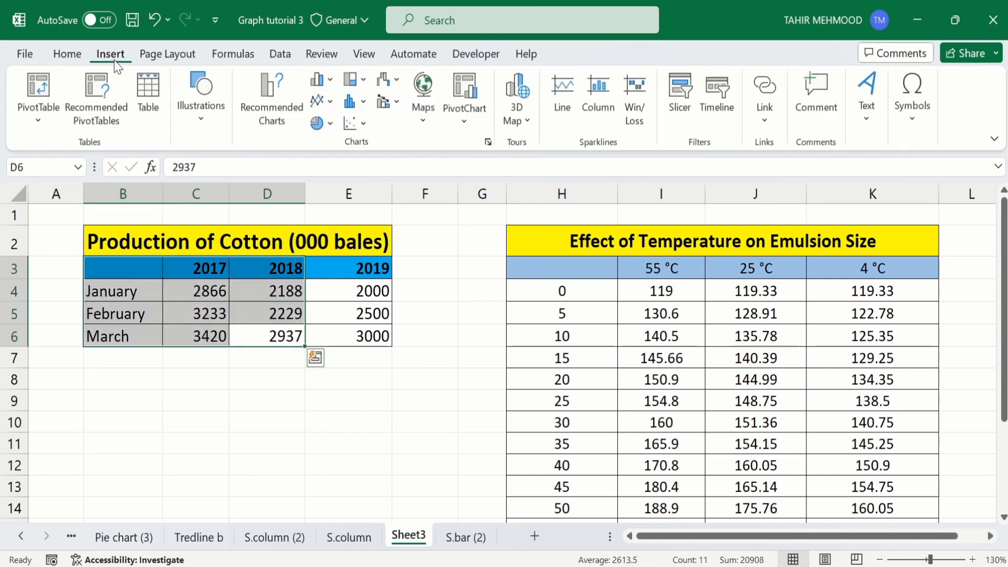
{"action": "left_click", "coordinate": [330, 81]}
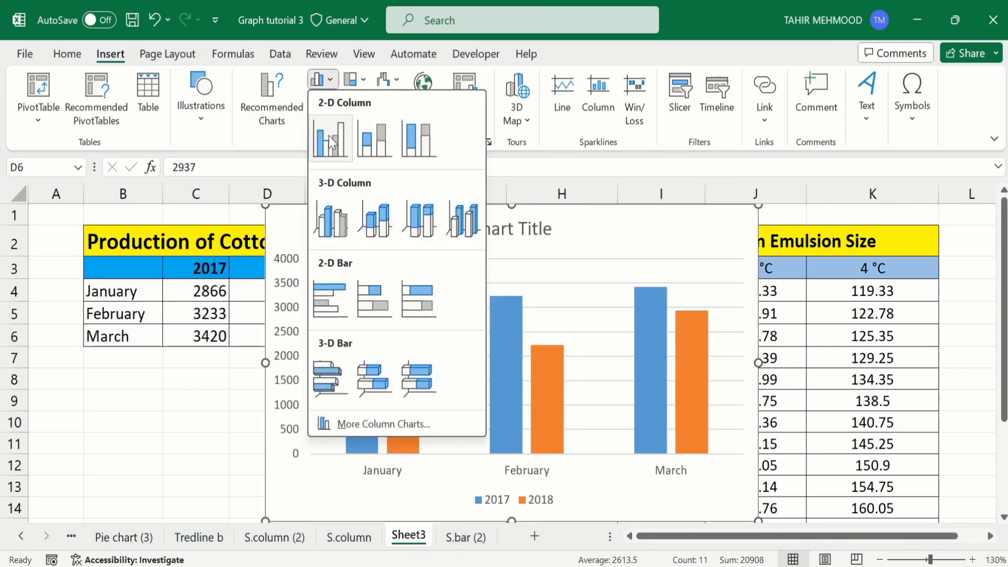
{"action": "left_click", "coordinate": [329, 137]}
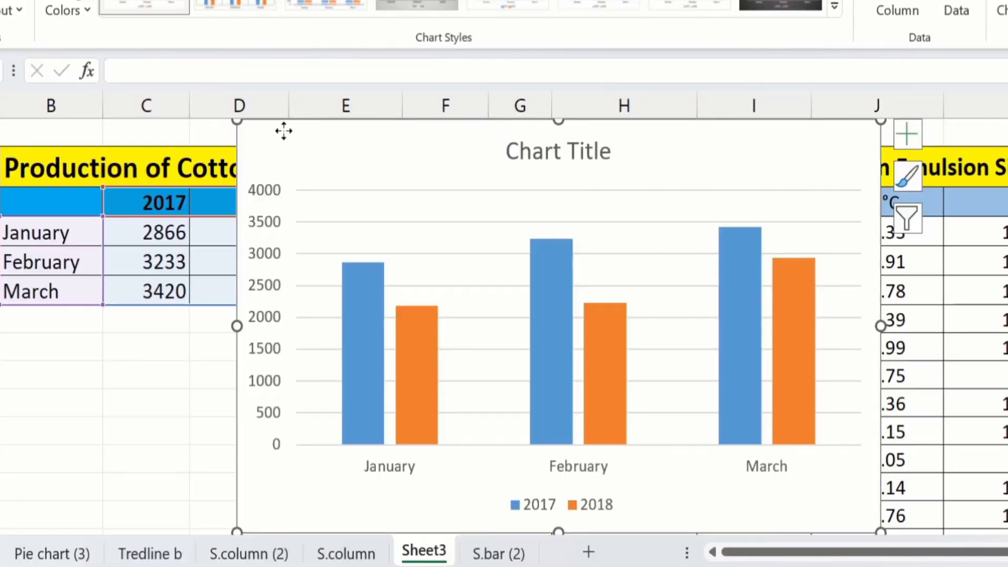
{"action": "left_click_drag", "start_coordinate": [283, 131], "coordinate": [483, 129]}
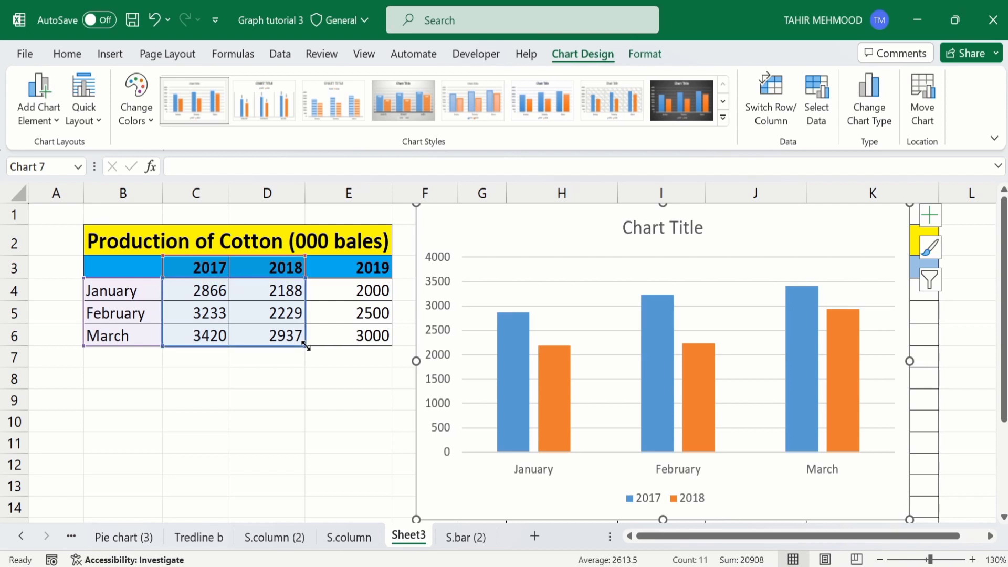
Extend the cotton chart's source data to include the 2019 column, and switch its rows and columns and back again
{"action": "left_click_drag", "start_coordinate": [306, 346], "coordinate": [375, 342]}
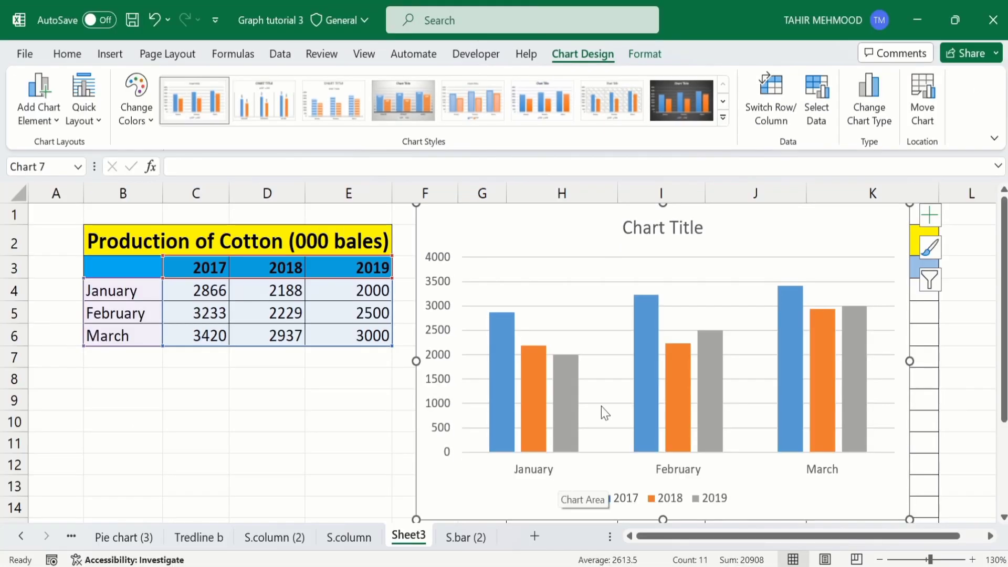
{"action": "mouse_move", "coordinate": [637, 399]}
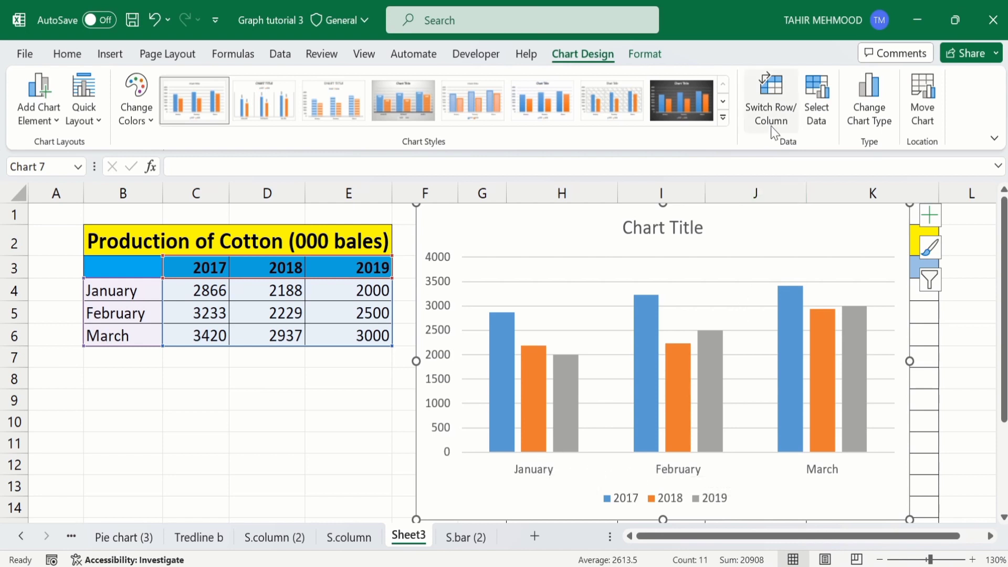
{"action": "left_click", "coordinate": [782, 112]}
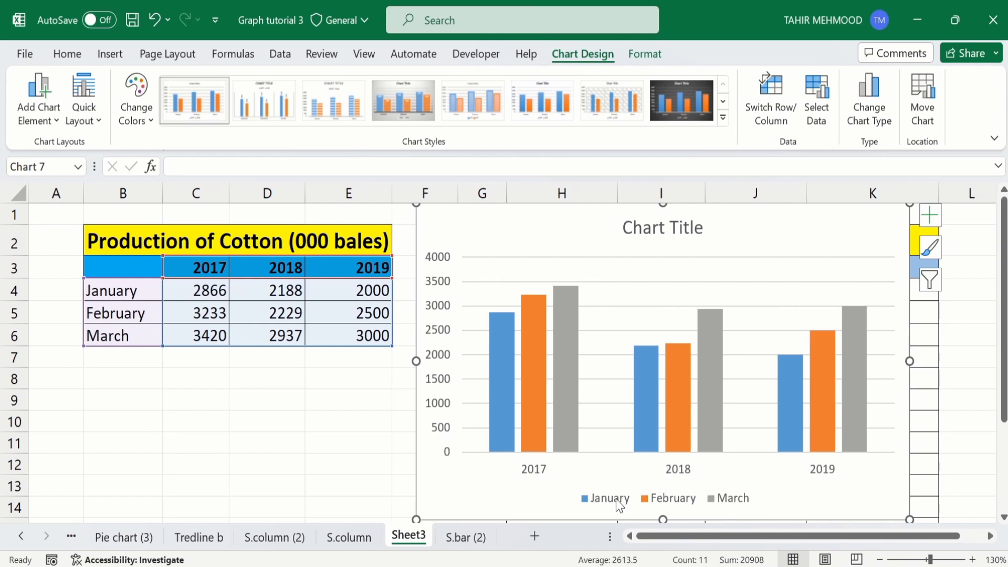
{"action": "left_click", "coordinate": [784, 100]}
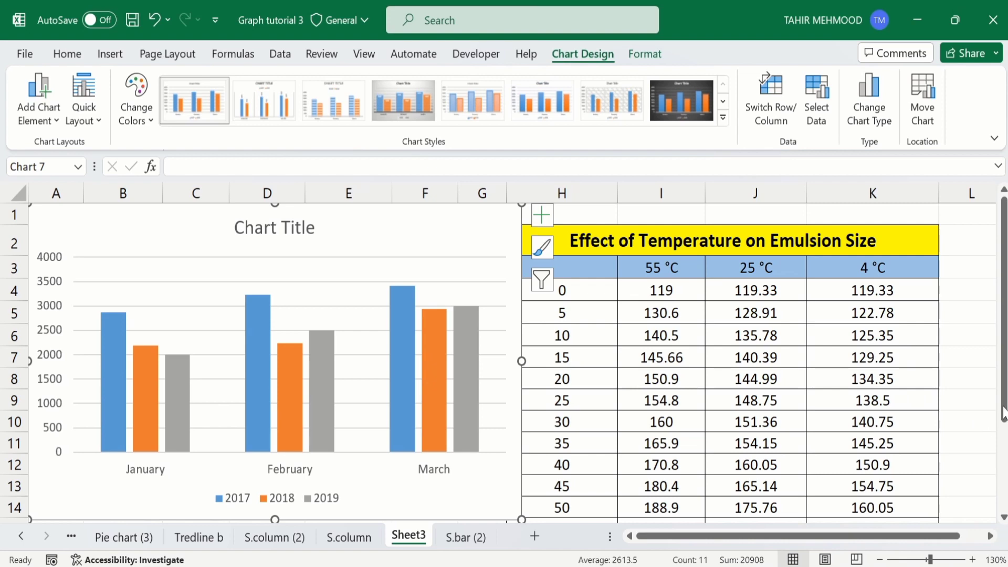
Insert a Stacked Line with Markers chart from the emulsion size data in H3:K16 and place it beside the cotton chart
{"action": "left_click_drag", "start_coordinate": [1004, 412], "coordinate": [1004, 453]}
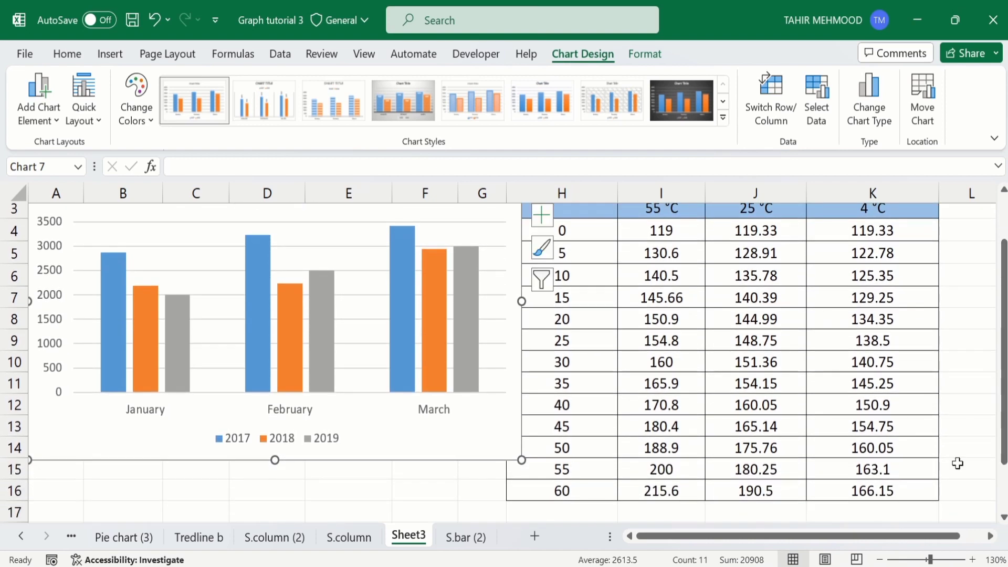
{"action": "left_click", "coordinate": [867, 493]}
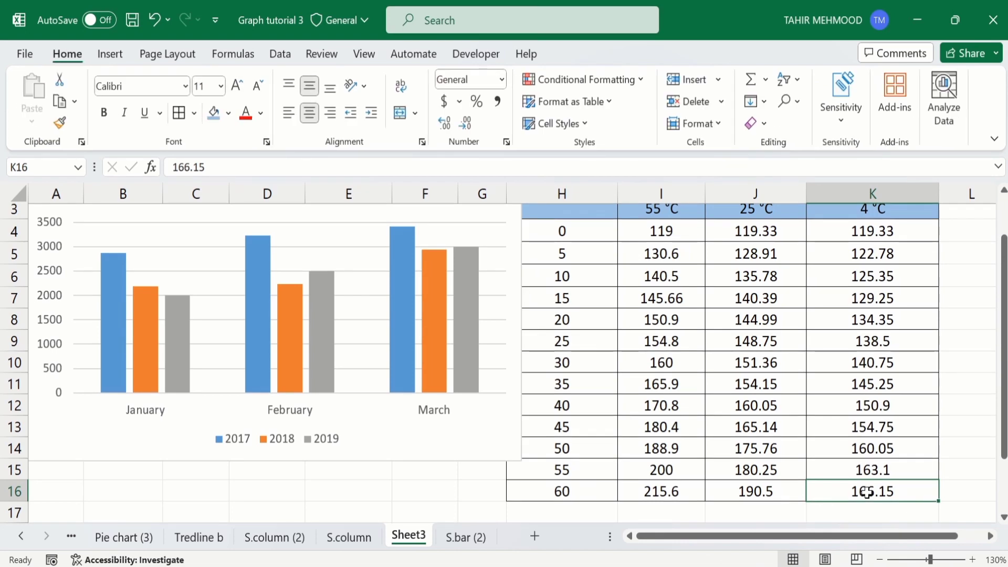
{"action": "left_click_drag", "start_coordinate": [867, 492], "coordinate": [599, 268]}
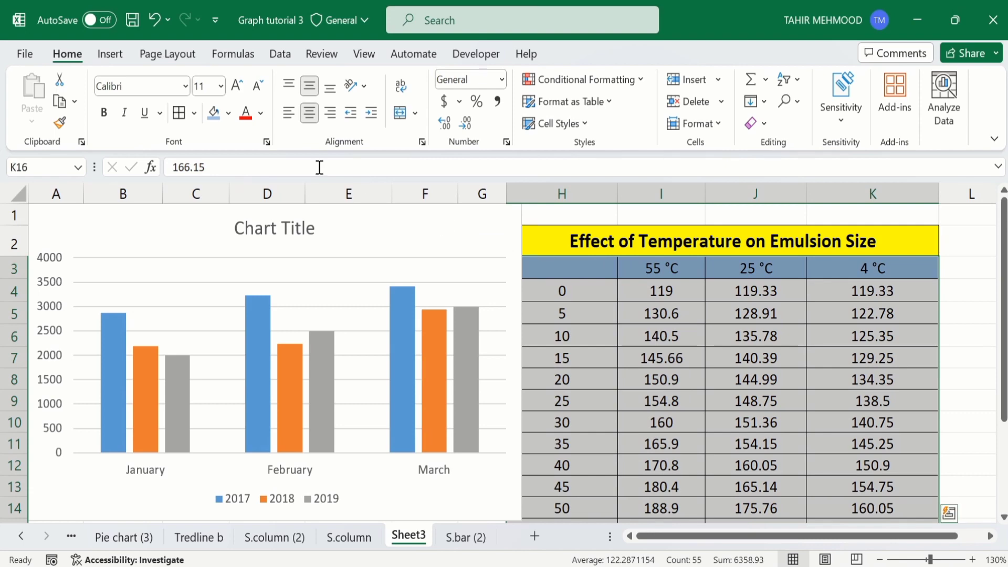
{"action": "left_click", "coordinate": [110, 54]}
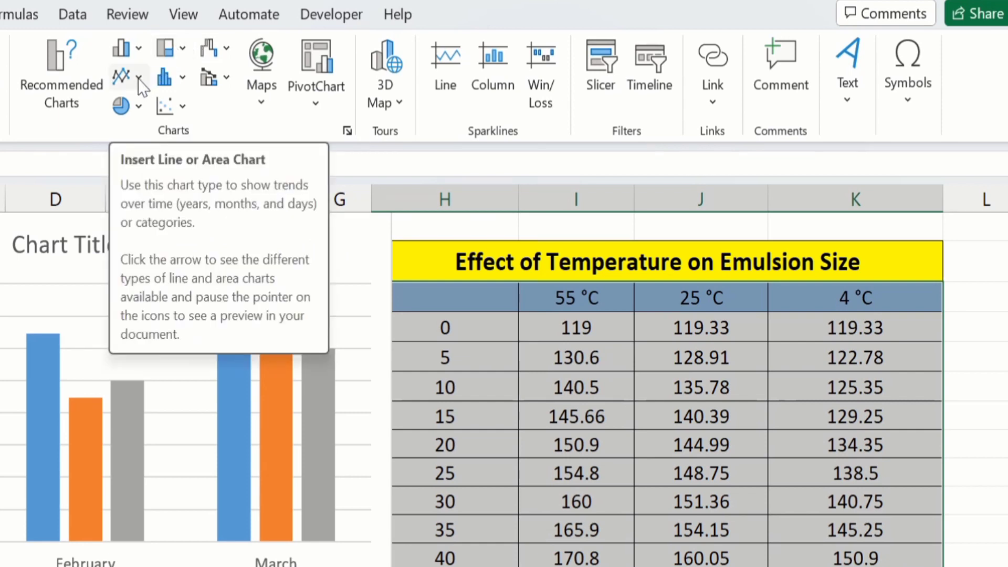
{"action": "left_click", "coordinate": [139, 79]}
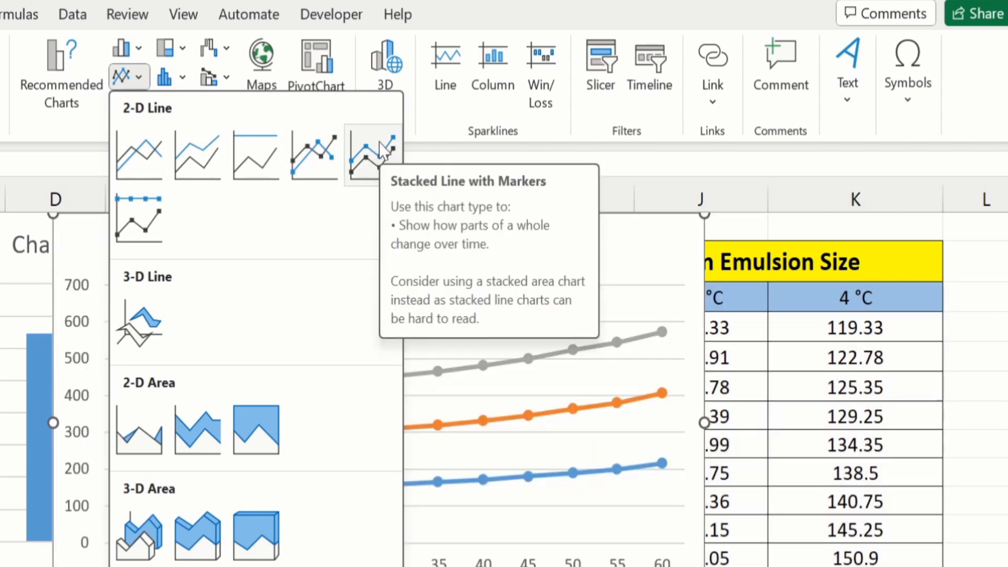
{"action": "left_click", "coordinate": [374, 153]}
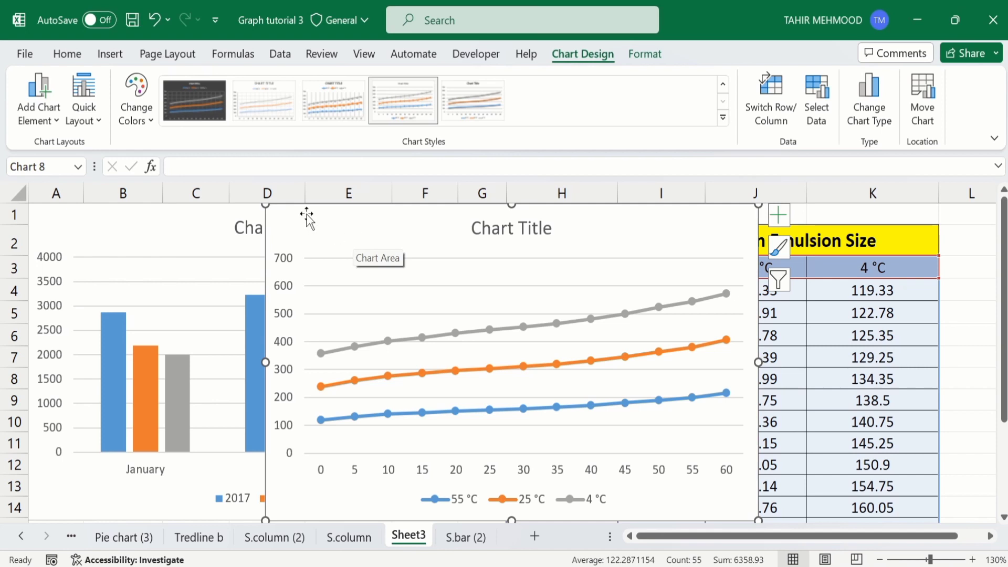
{"action": "left_click_drag", "start_coordinate": [306, 218], "coordinate": [565, 215]}
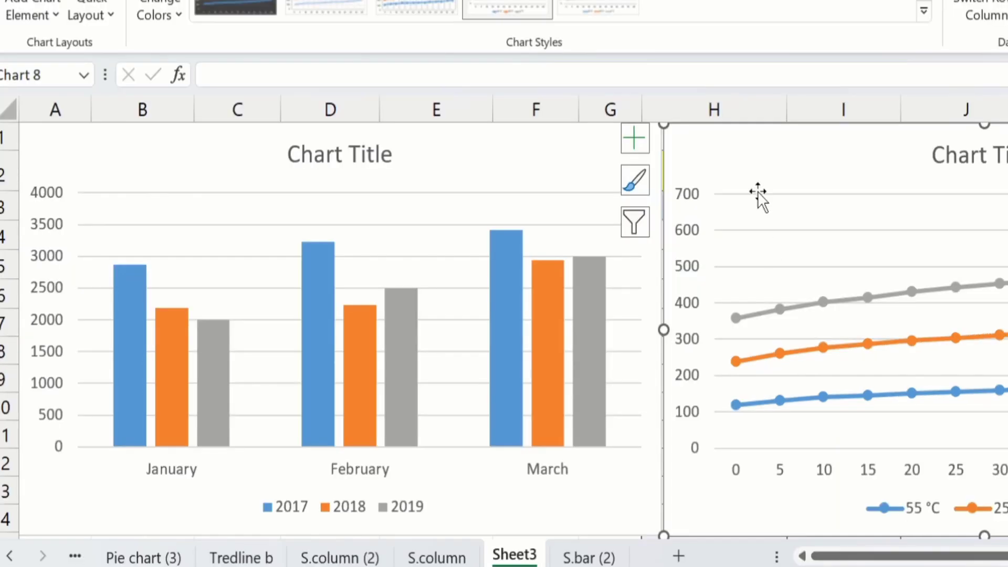
Toggle the cotton chart's title off and back on above the chart, and look at its placement options
{"action": "left_click", "coordinate": [465, 141]}
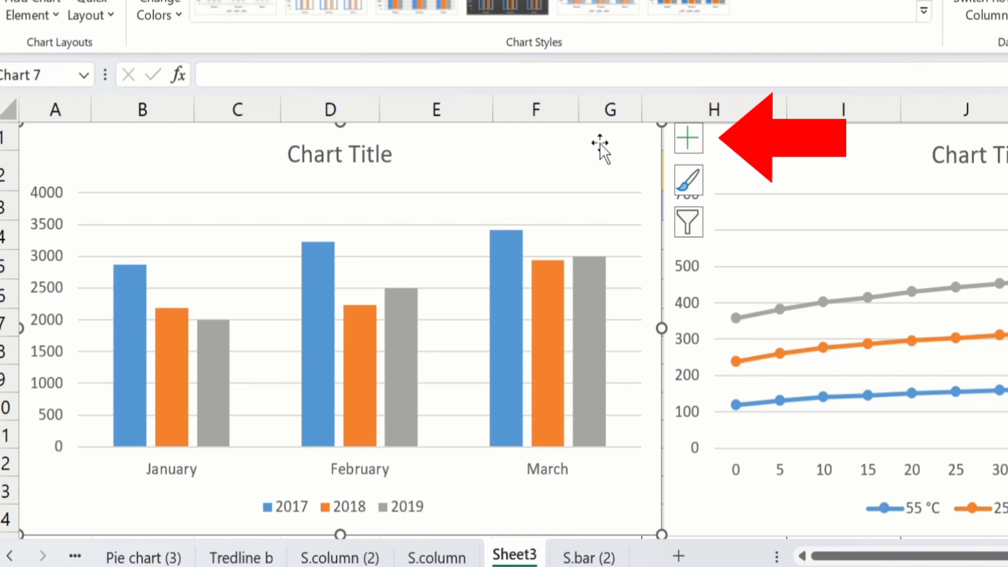
{"action": "left_click", "coordinate": [685, 137]}
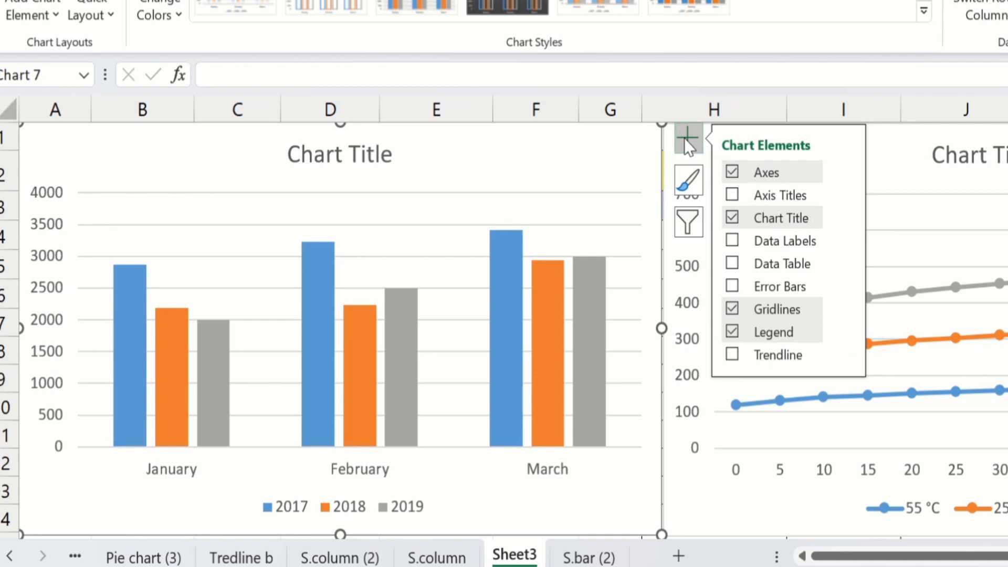
{"action": "left_click", "coordinate": [733, 220]}
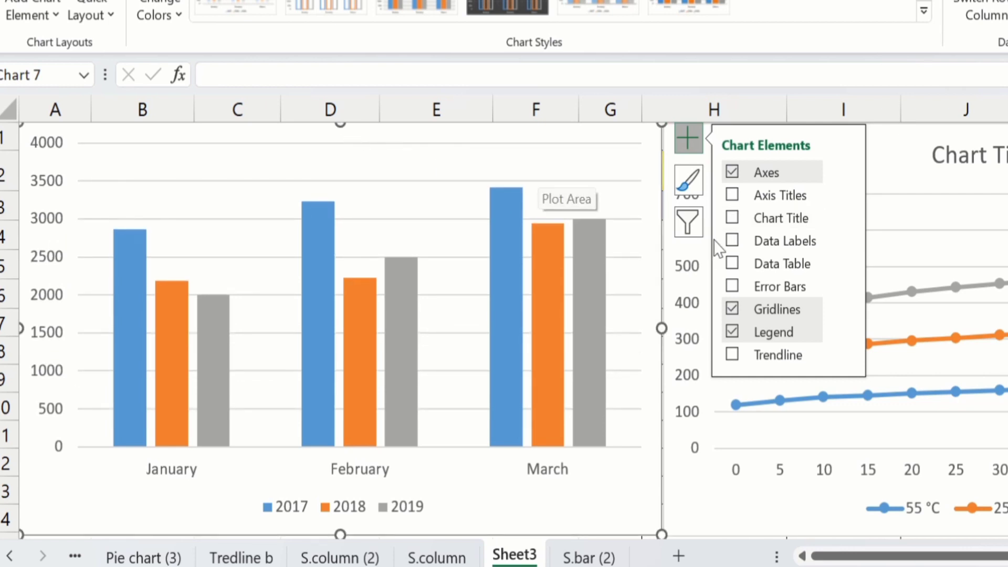
{"action": "left_click", "coordinate": [731, 215]}
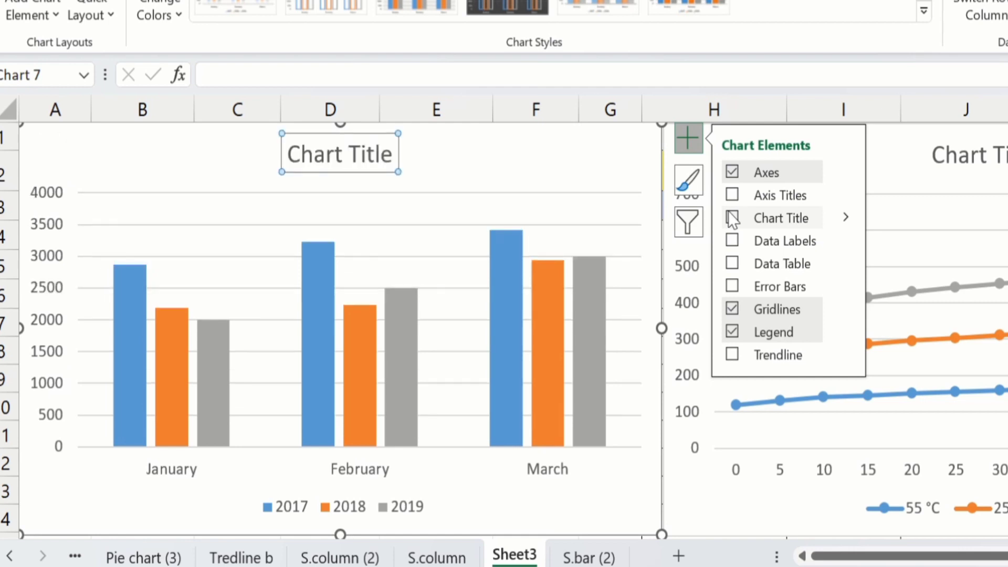
{"action": "left_click", "coordinate": [730, 212]}
{"action": "left_click", "coordinate": [847, 217]}
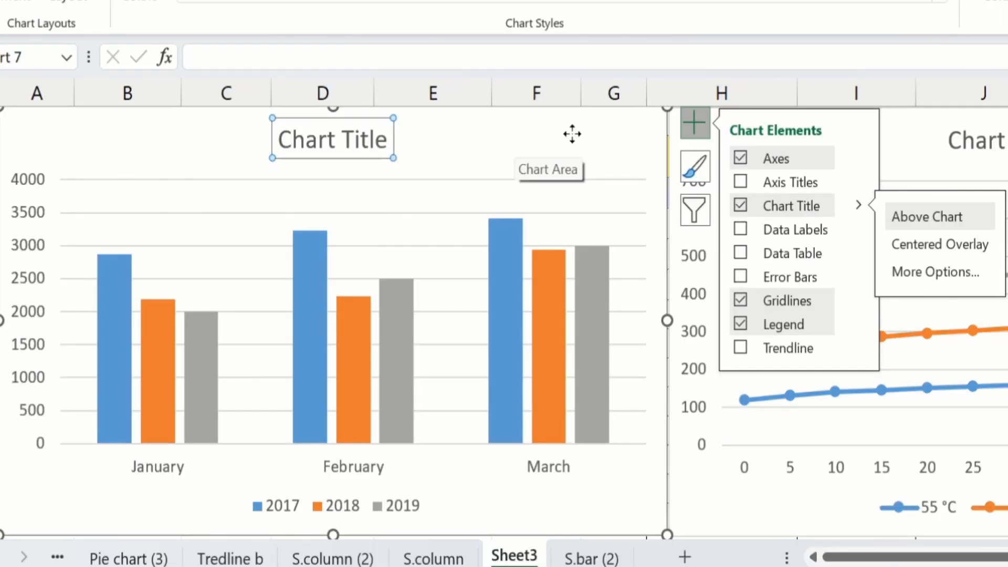
{"action": "left_click", "coordinate": [452, 223]}
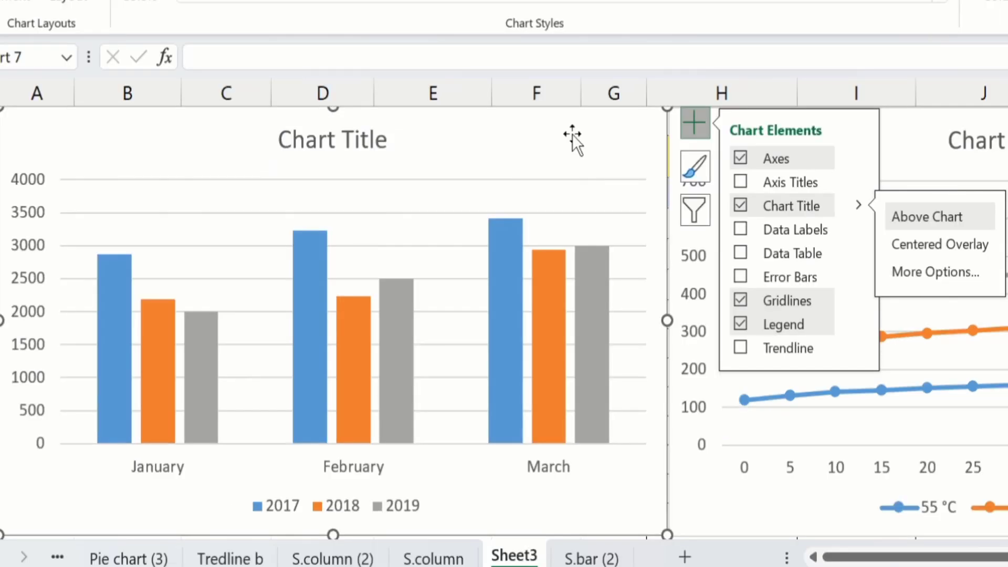
Replace the cotton chart's placeholder title with "Cotton Production"
{"action": "left_click", "coordinate": [349, 137]}
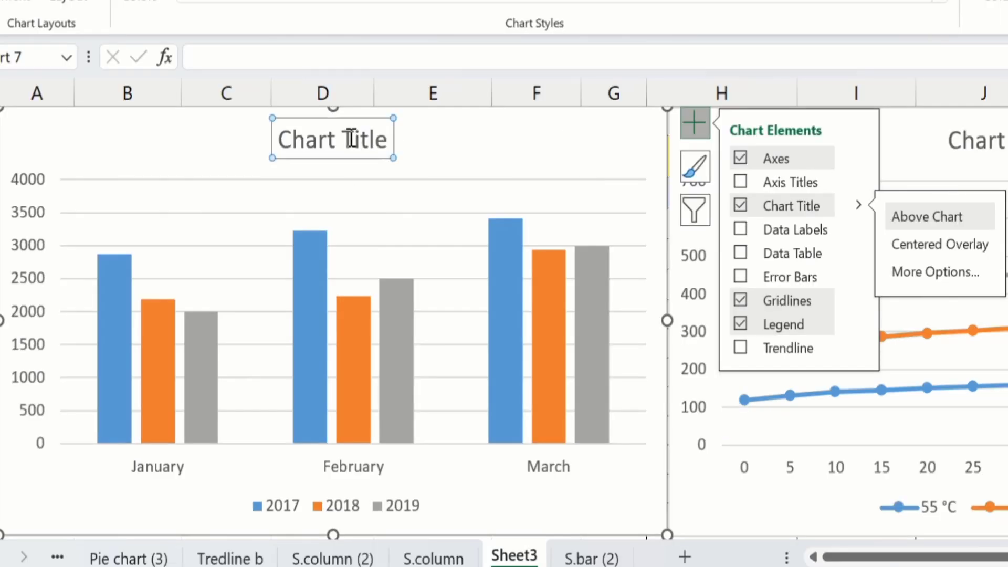
{"action": "left_click", "coordinate": [387, 140]}
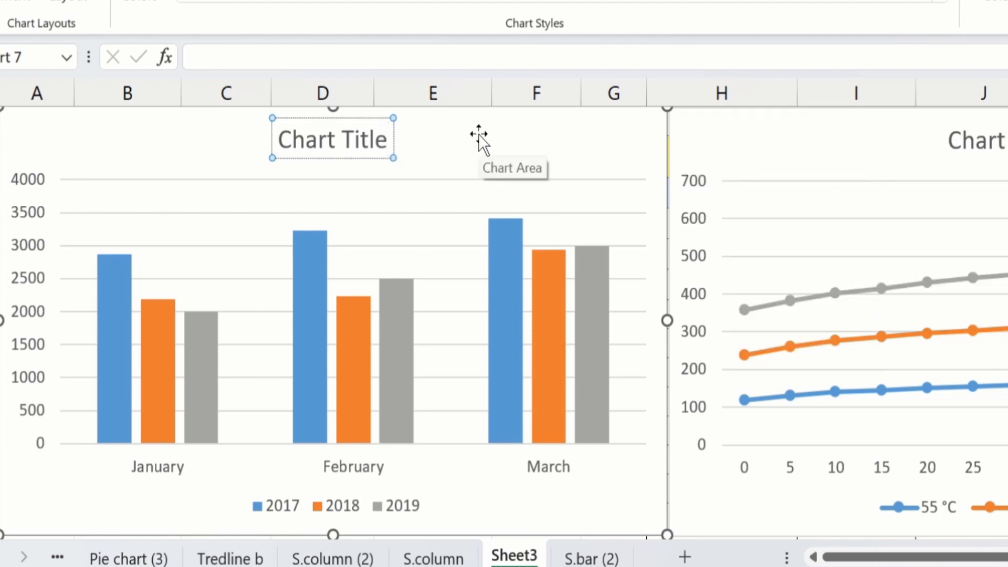
{"action": "key", "text": "BackSpace"}
{"action": "key", "text": "BackSpace"}
{"action": "key", "text": "BackSpace"}
{"action": "key", "text": "BackSpace"}
{"action": "key", "text": "BackSpace"}
{"action": "key", "text": "BackSpace"}
{"action": "key", "text": "BackSpace"}
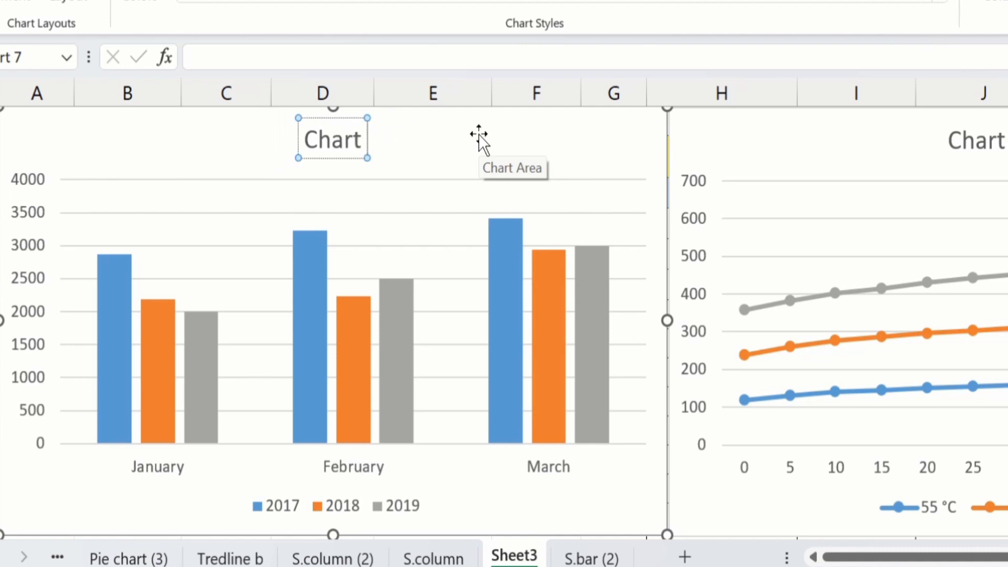
{"action": "key", "text": "BackSpace"}
{"action": "key", "text": "BackSpace"}
{"action": "key", "text": "BackSpace"}
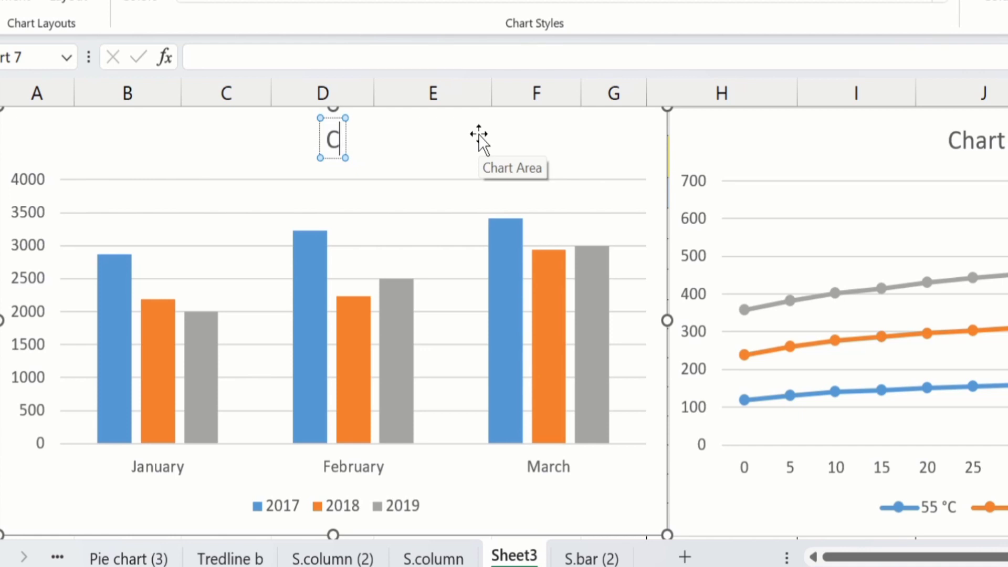
{"action": "key", "text": "BackSpace"}
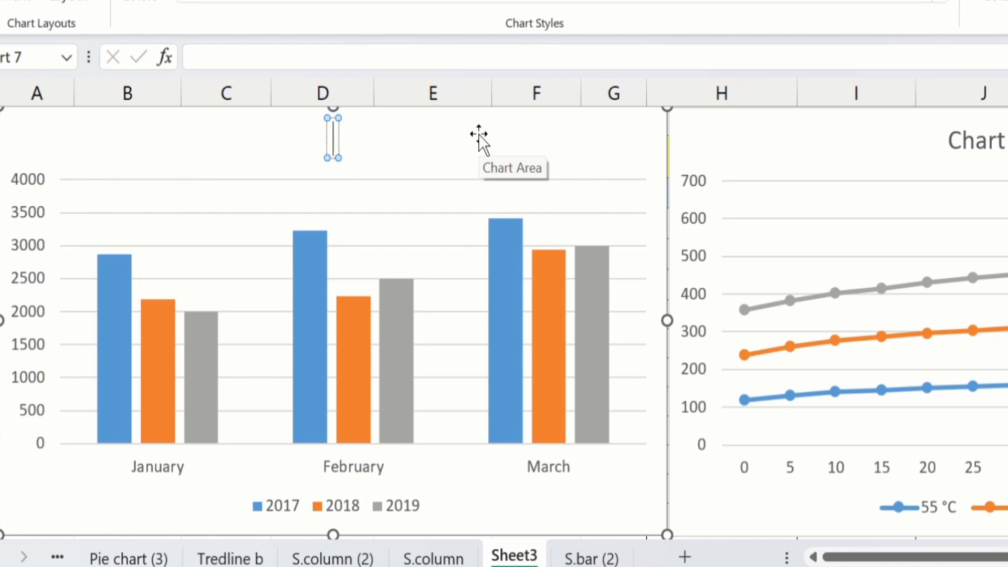
{"action": "type", "text": "Co"}
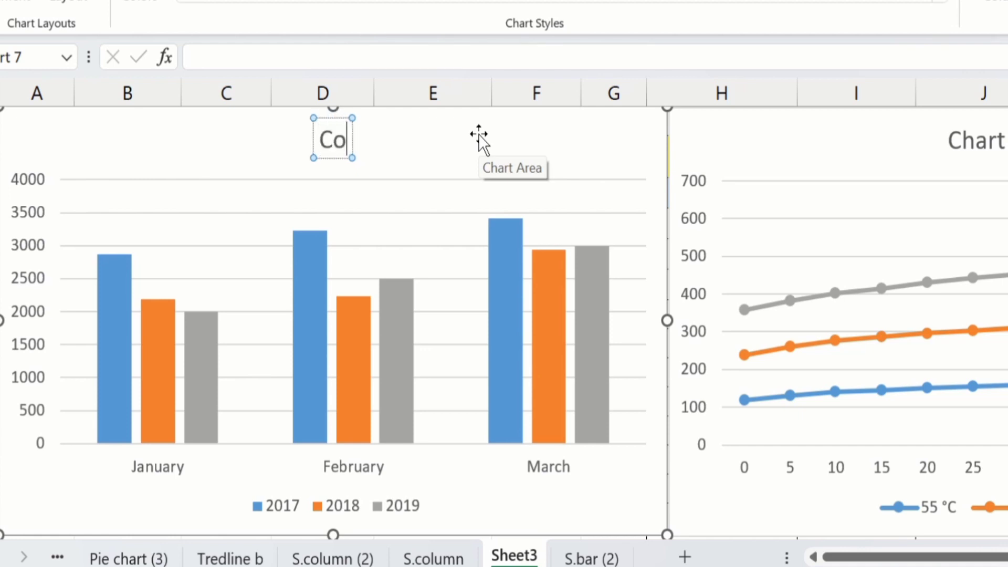
{"action": "type", "text": "tton"}
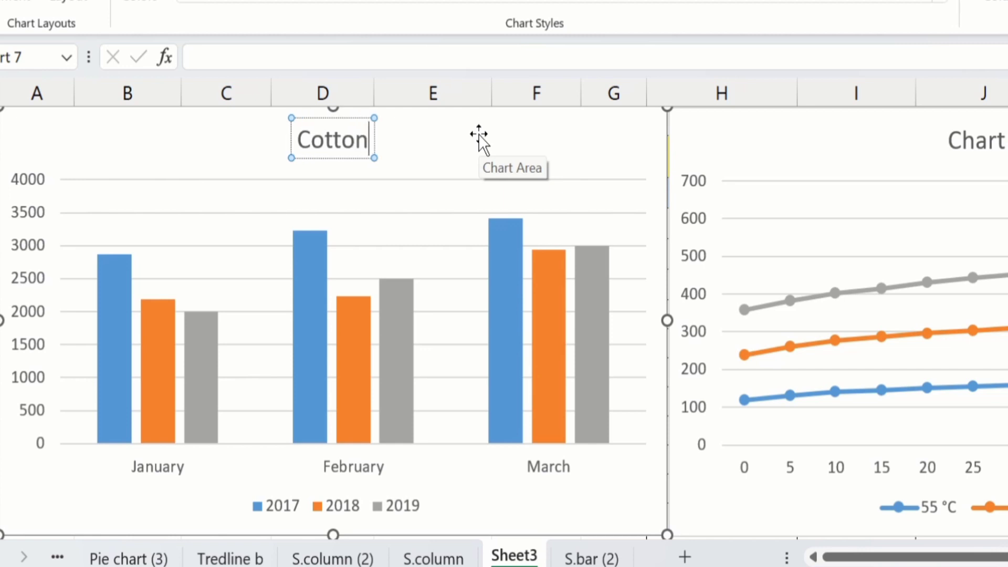
{"action": "type", "text": " P"}
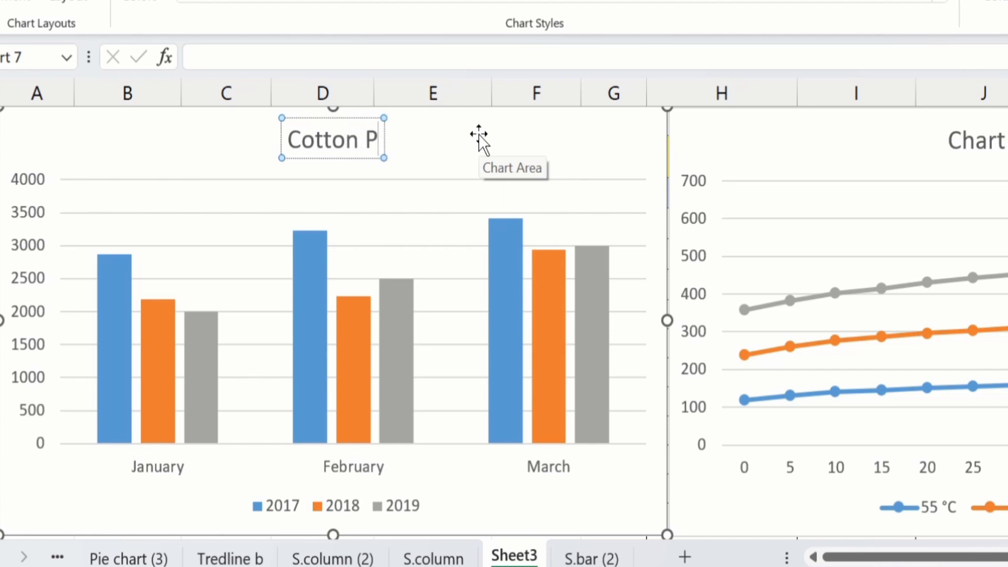
{"action": "type", "text": "rod"}
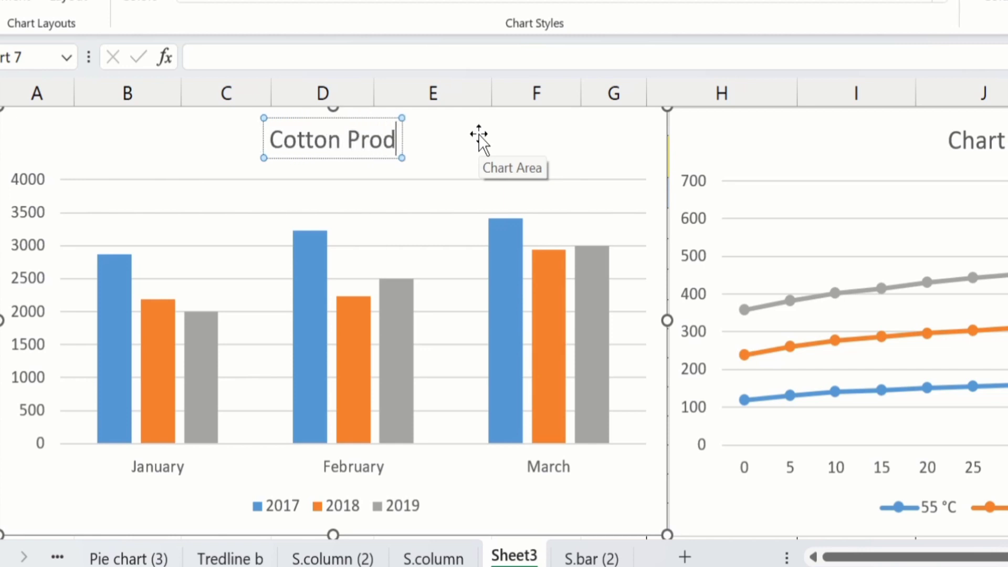
{"action": "type", "text": "uction"}
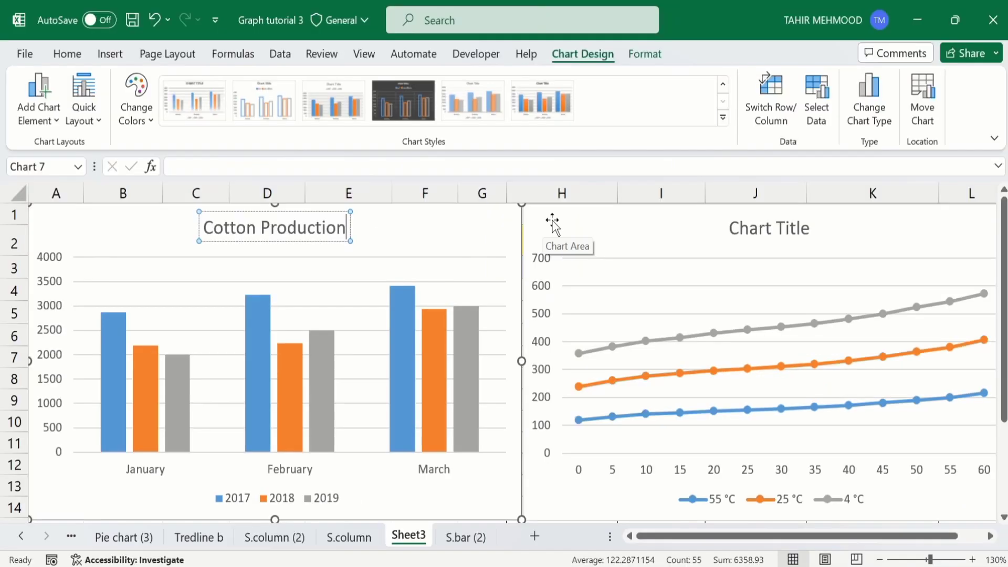
Delete the line chart of the emulsion size data and deselect its table by selecting cell H1
{"action": "left_click", "coordinate": [708, 131]}
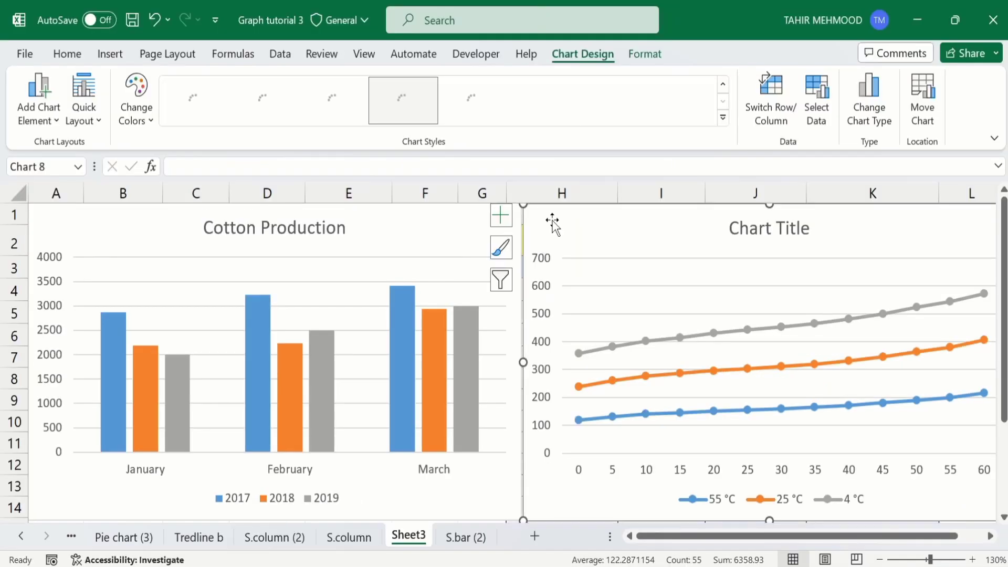
{"action": "key", "text": "Delete"}
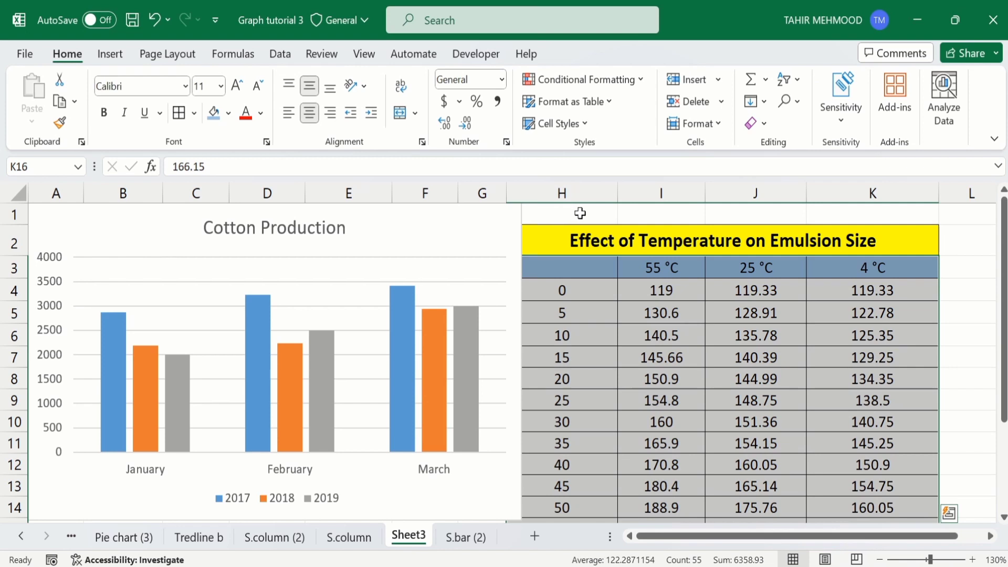
{"action": "left_click", "coordinate": [580, 213]}
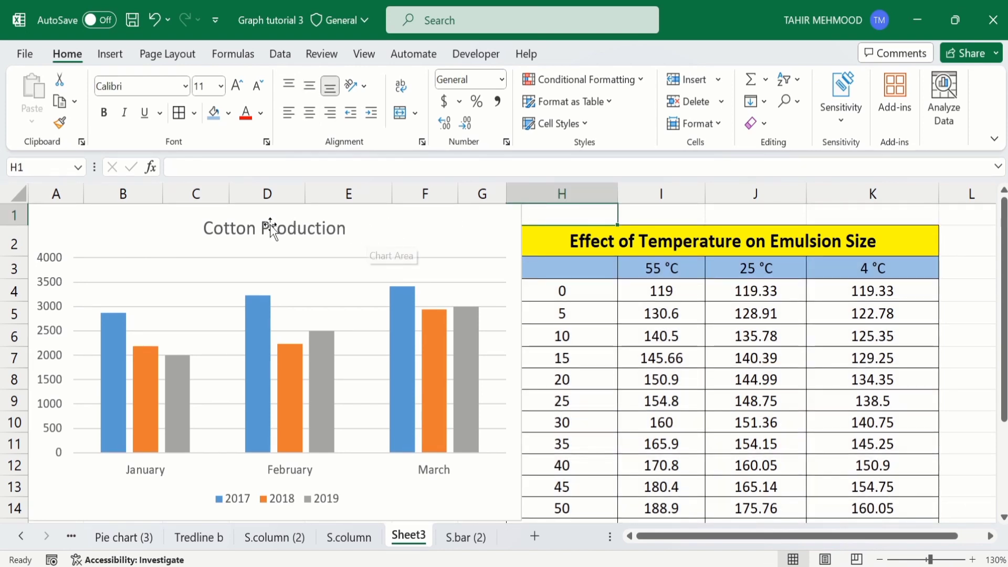
Format the Cotton Production chart title as bold, black text at font size 12
{"action": "left_click", "coordinate": [251, 227]}
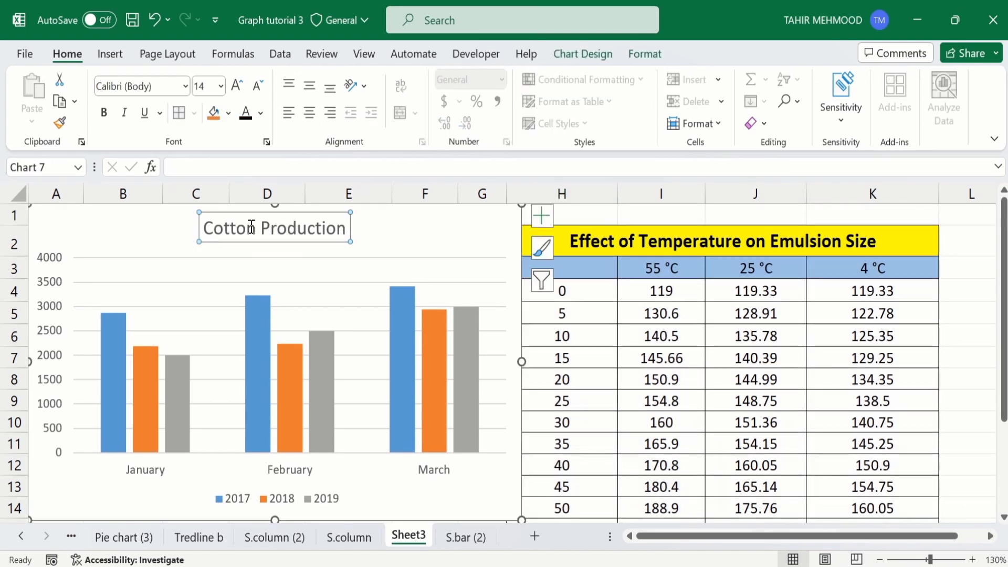
{"action": "left_click", "coordinate": [104, 113]}
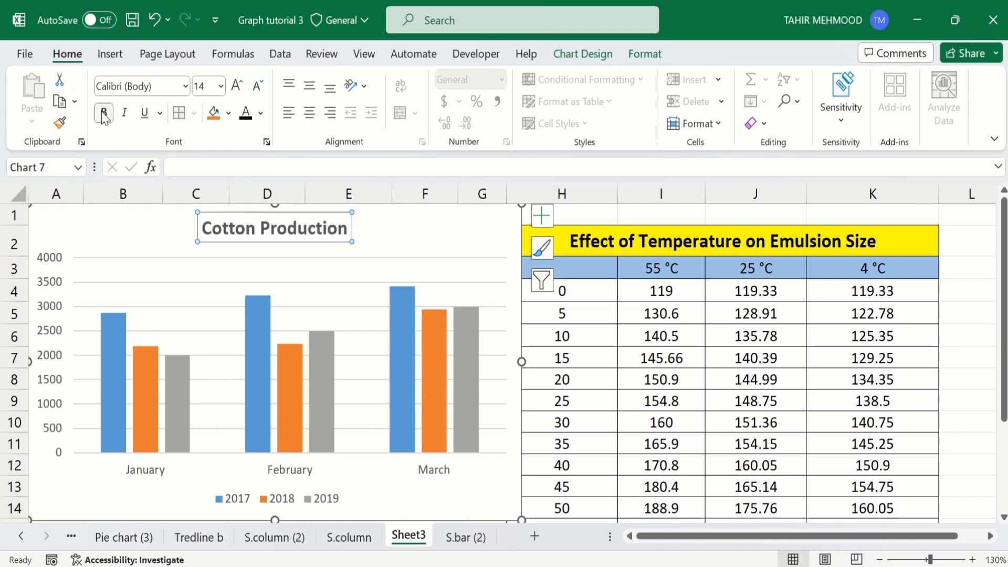
{"action": "left_click", "coordinate": [246, 113]}
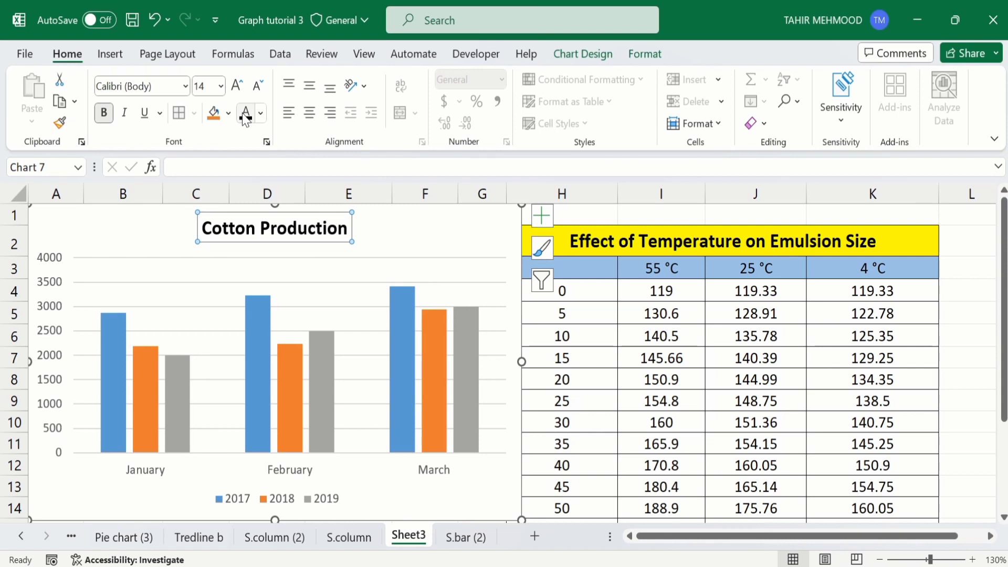
{"action": "left_click", "coordinate": [220, 86]}
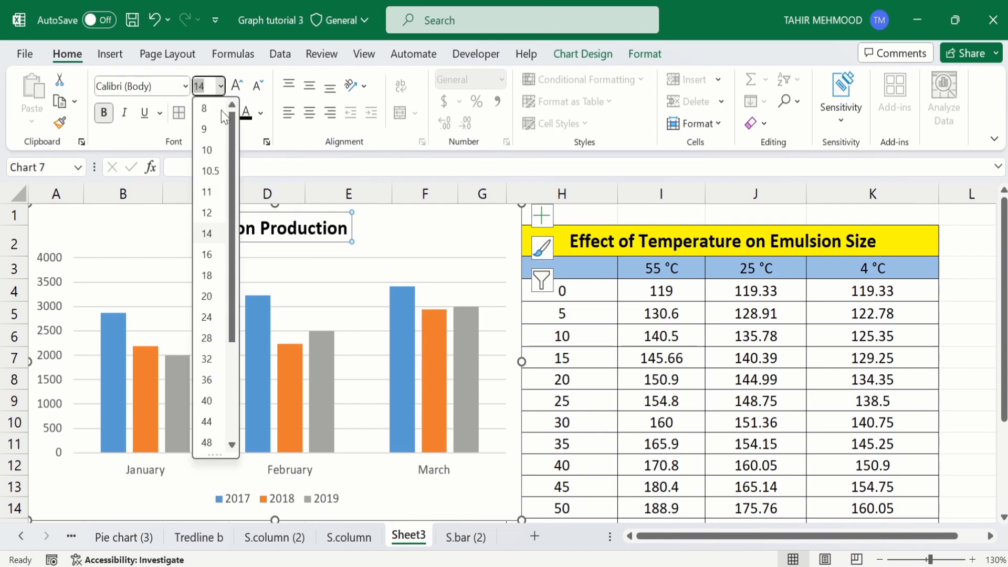
{"action": "left_click", "coordinate": [212, 212]}
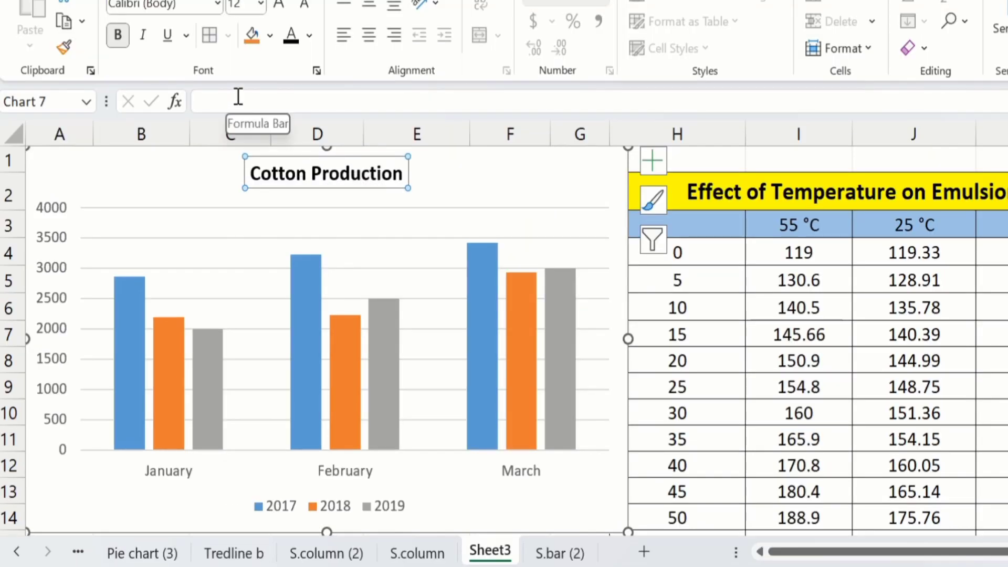
Change the cotton chart's title to "Cotton Production in Pakistan"
{"action": "left_click", "coordinate": [238, 97]}
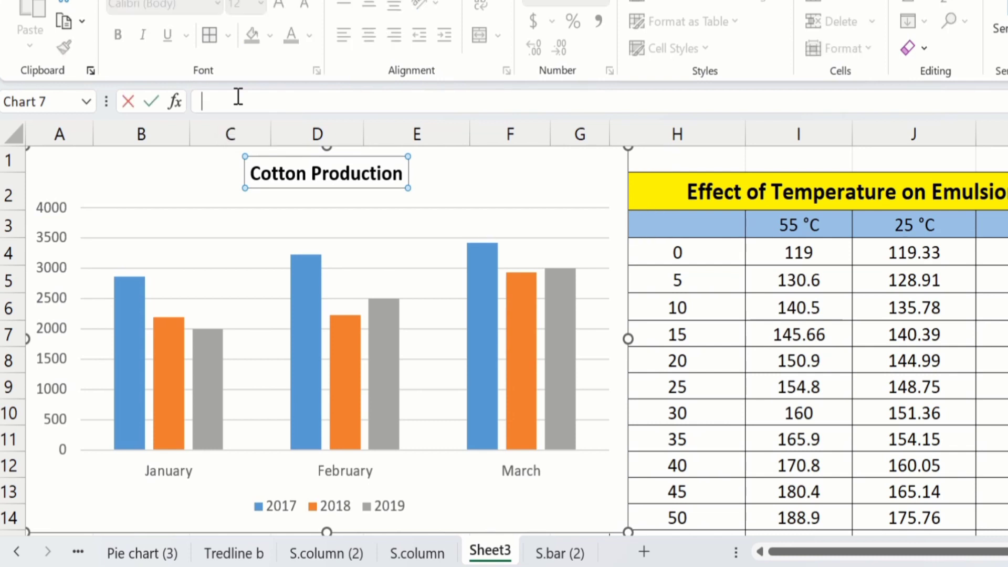
{"action": "type", "text": "Cotton Production in"}
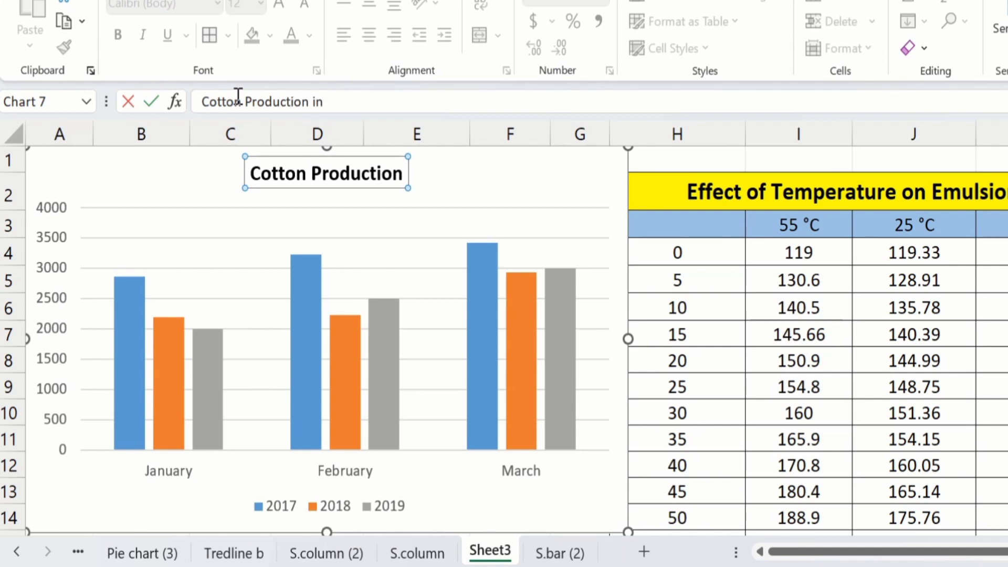
{"action": "type", "text": " Pakista"}
{"action": "type", "text": "n"}
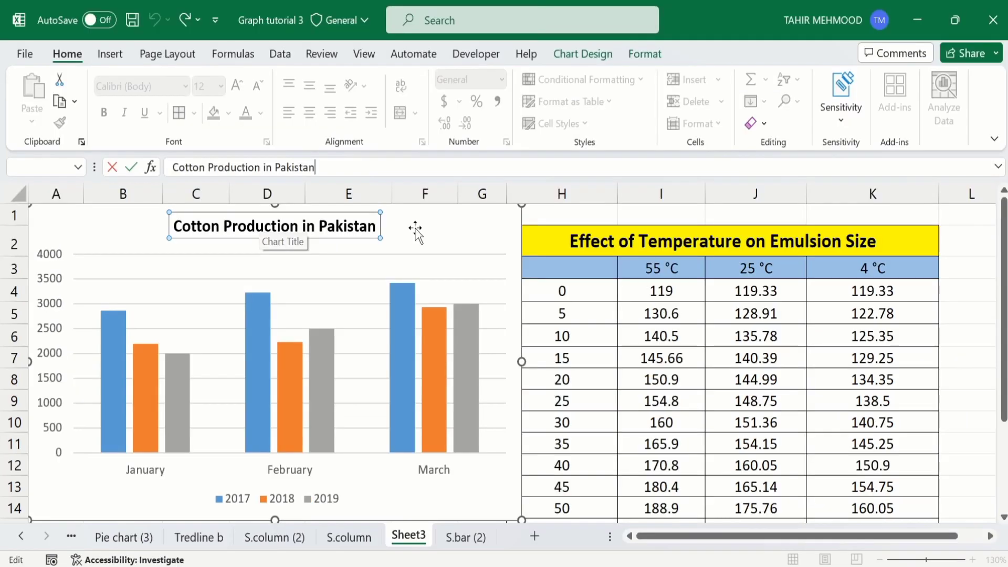
{"action": "key", "text": "Return"}
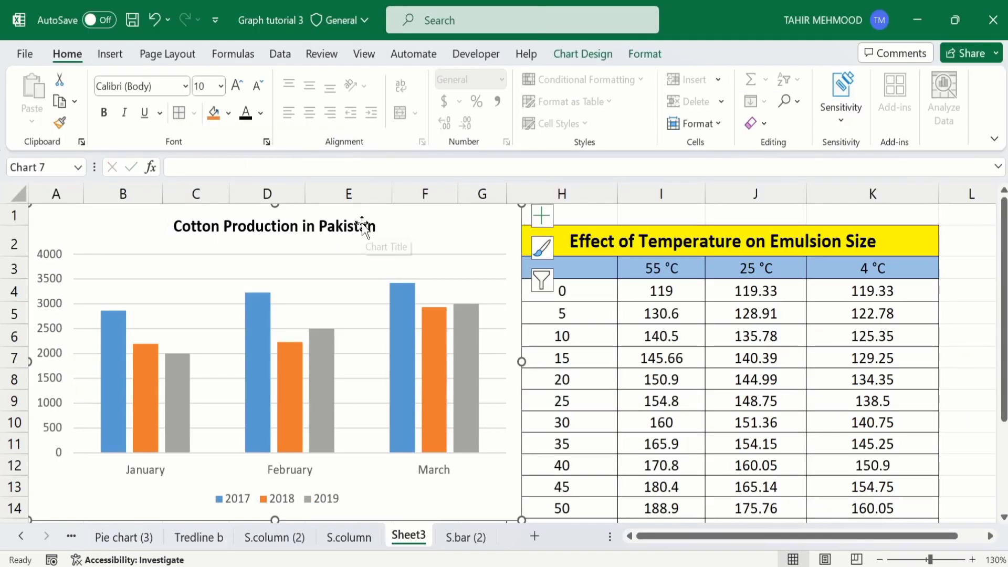
Remove the title from the cotton chart and deselect the chart by selecting cell H8
{"action": "left_click", "coordinate": [362, 225]}
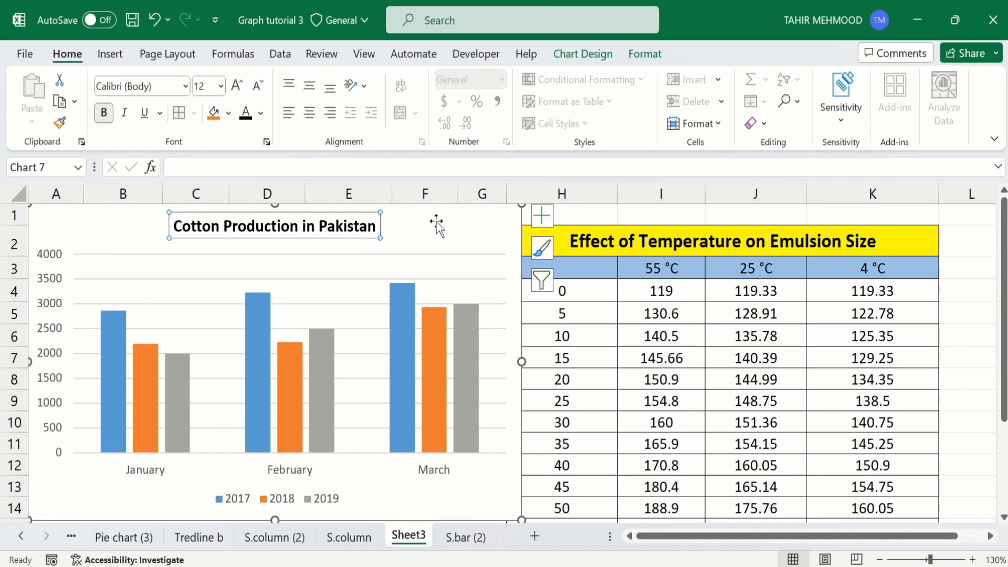
{"action": "left_click", "coordinate": [544, 210]}
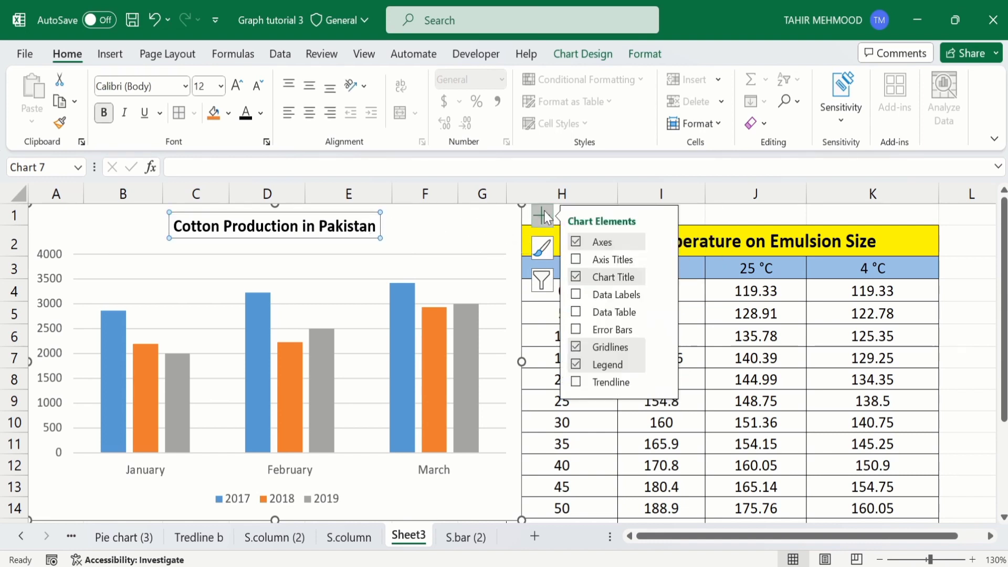
{"action": "left_click", "coordinate": [576, 278]}
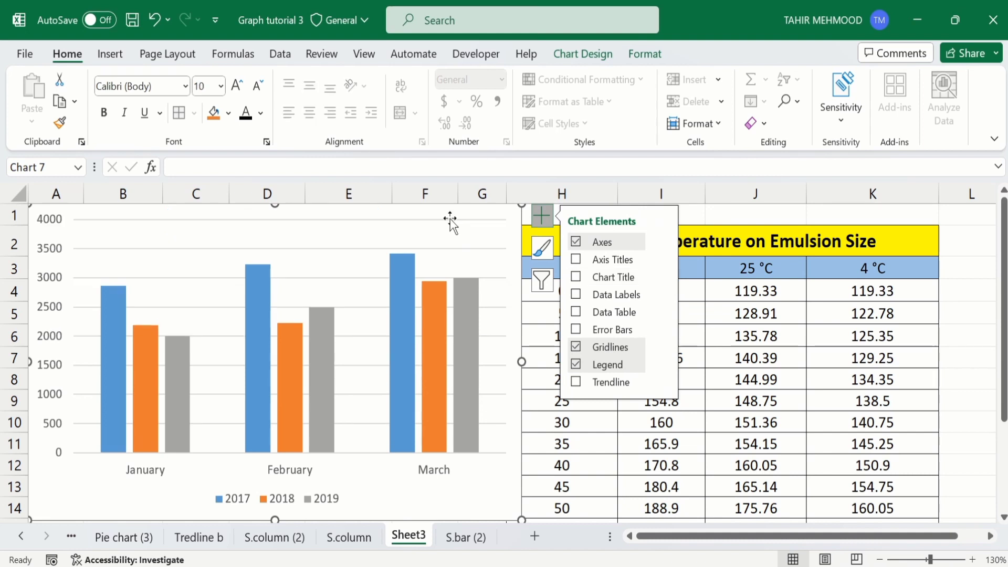
{"action": "left_click", "coordinate": [541, 379]}
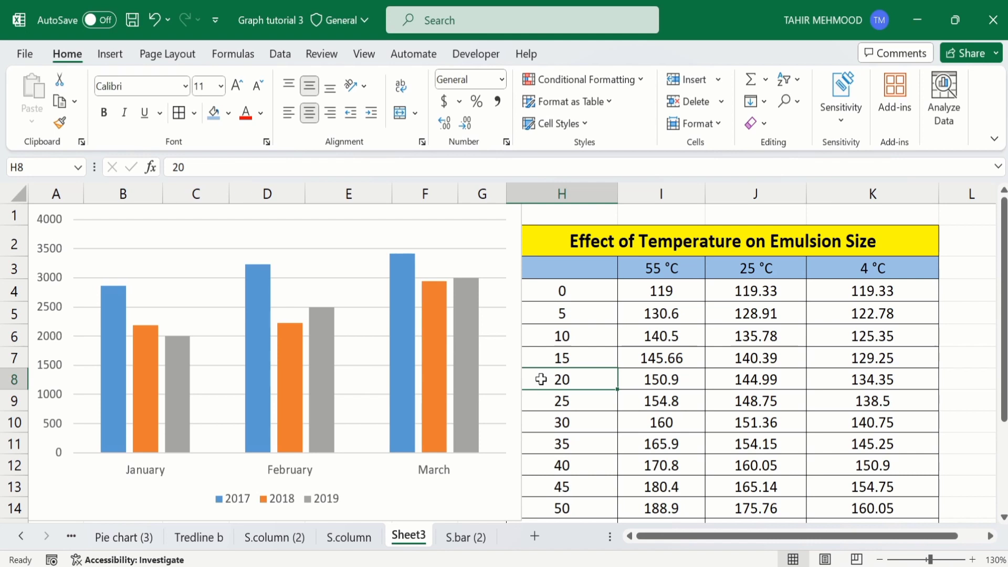
Toggle the cotton chart's gridlines off and back on
{"action": "left_click", "coordinate": [475, 215]}
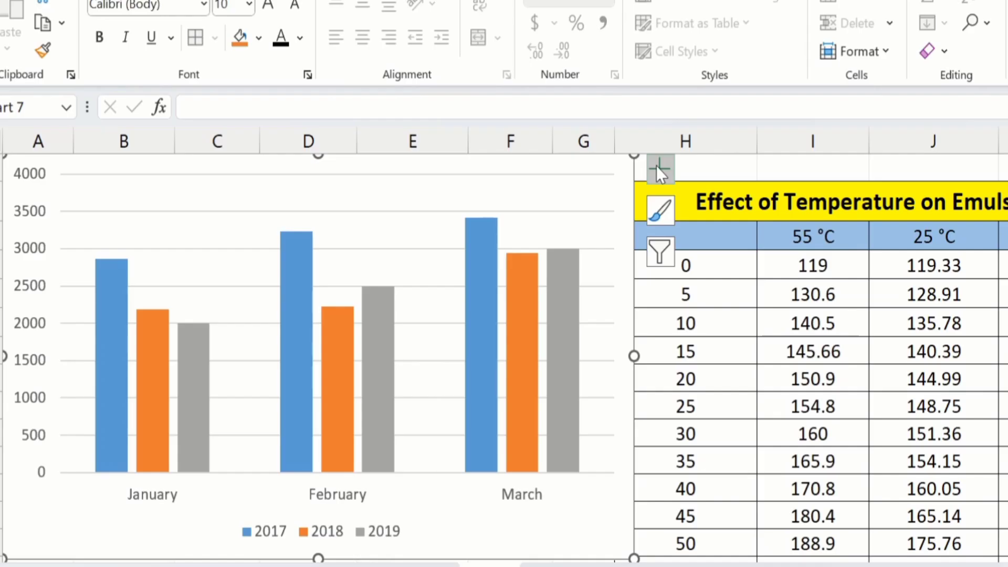
{"action": "left_click", "coordinate": [660, 168]}
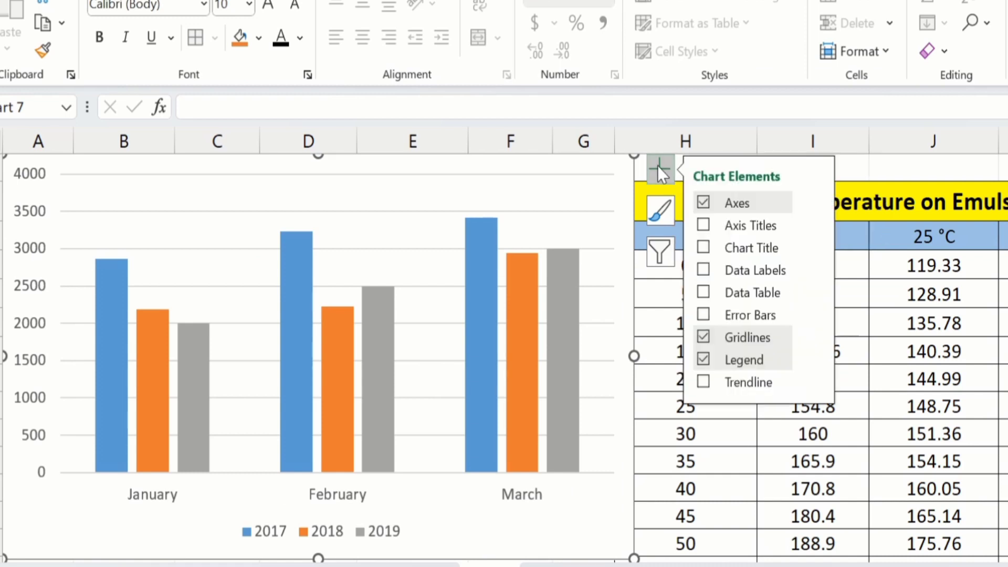
{"action": "left_click", "coordinate": [704, 337]}
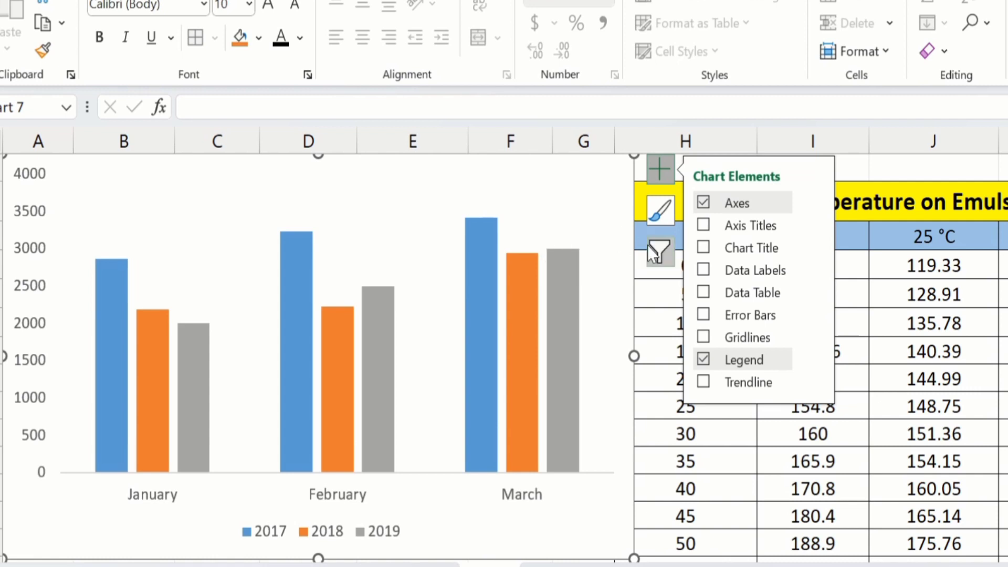
{"action": "left_click", "coordinate": [704, 338]}
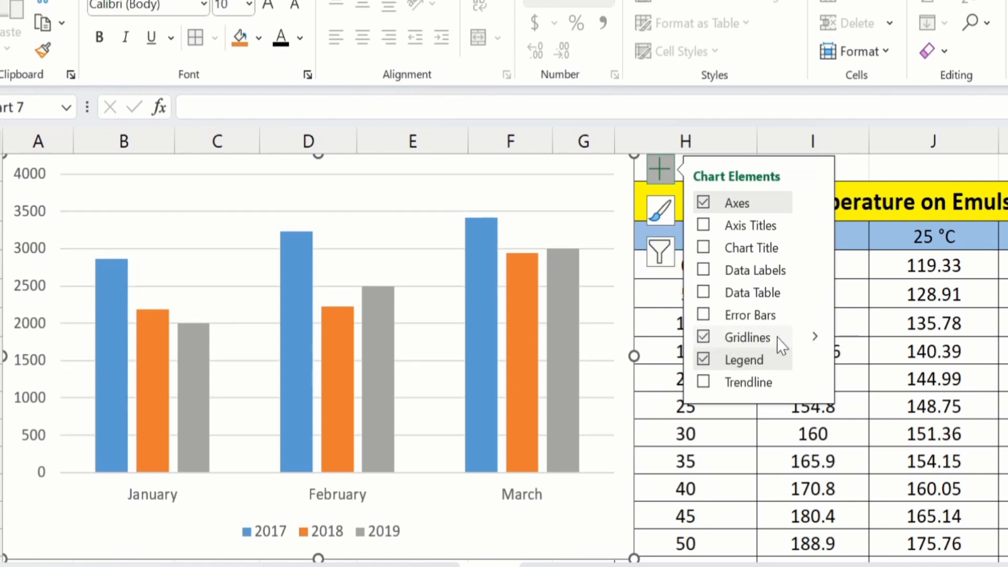
Try the primary major vertical, minor horizontal and minor vertical gridlines on the cotton chart, and turn all its gridlines off
{"action": "left_click", "coordinate": [816, 336]}
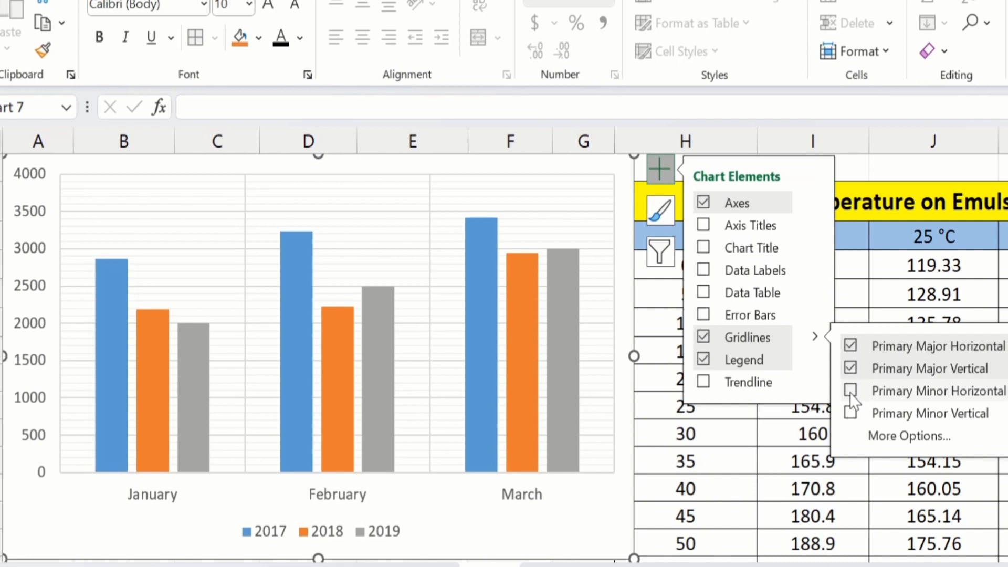
{"action": "left_click", "coordinate": [851, 391]}
{"action": "left_click", "coordinate": [851, 413]}
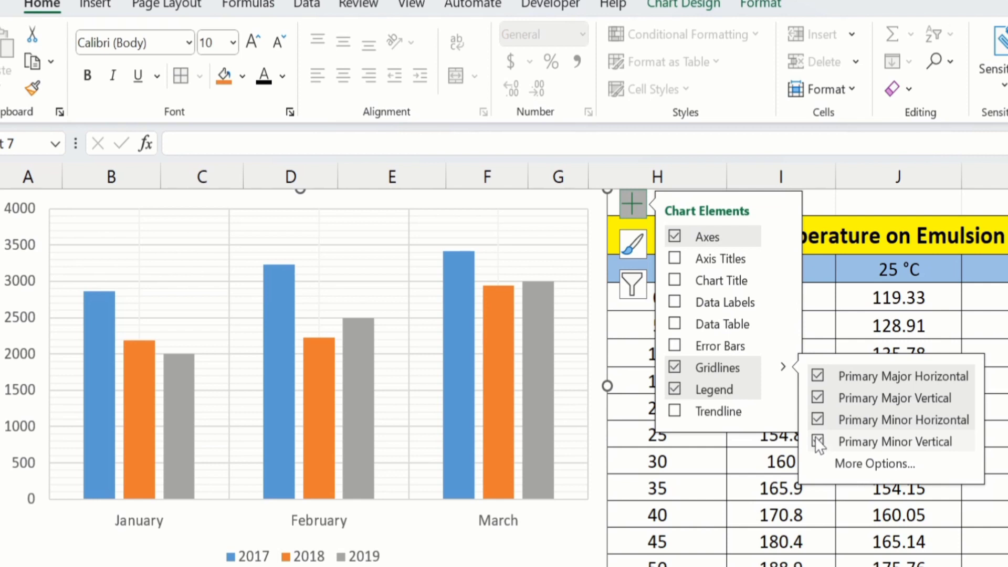
{"action": "left_click", "coordinate": [674, 367]}
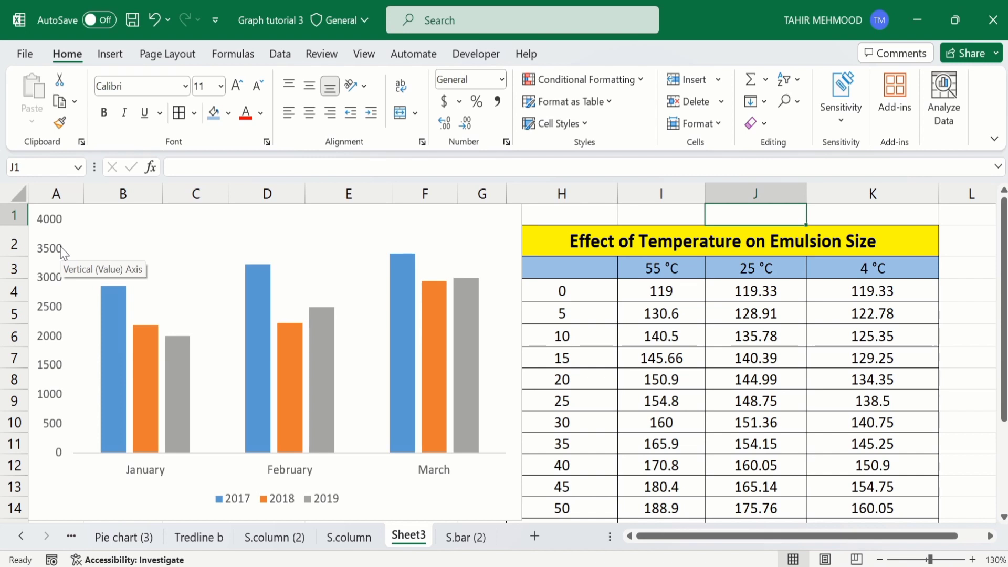
Add primary horizontal and primary vertical axis titles to the cotton chart
{"action": "left_click", "coordinate": [455, 220]}
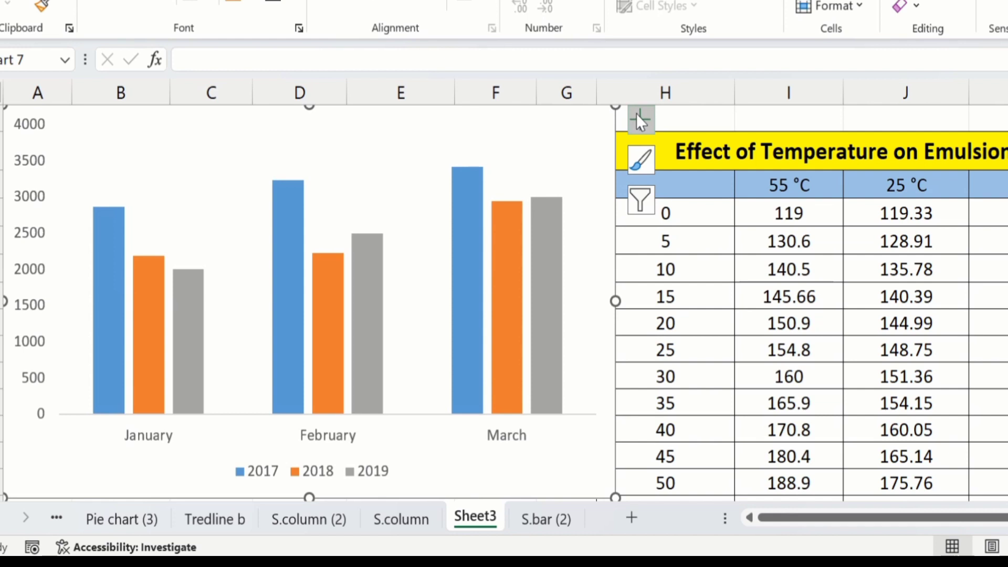
{"action": "left_click", "coordinate": [636, 117]}
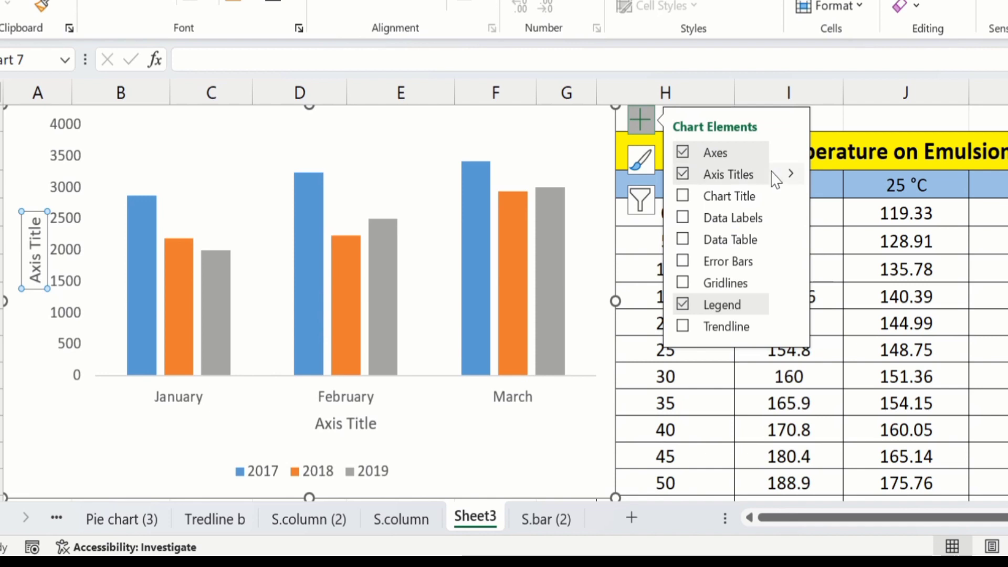
{"action": "left_click", "coordinate": [792, 175]}
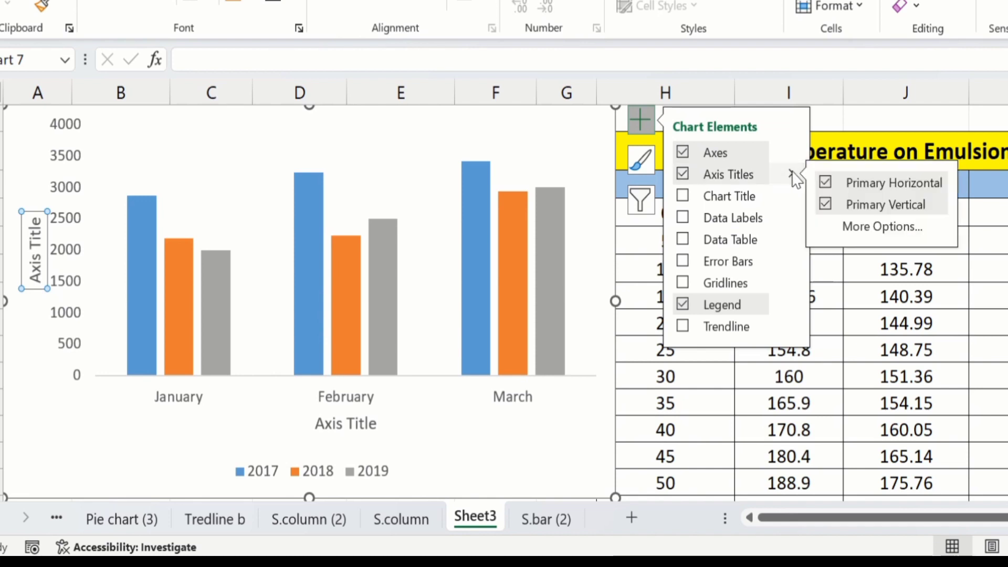
Toggle the primary horizontal axis title off and back on, and deselect the chart by selecting cell J1
{"action": "left_click", "coordinate": [853, 205]}
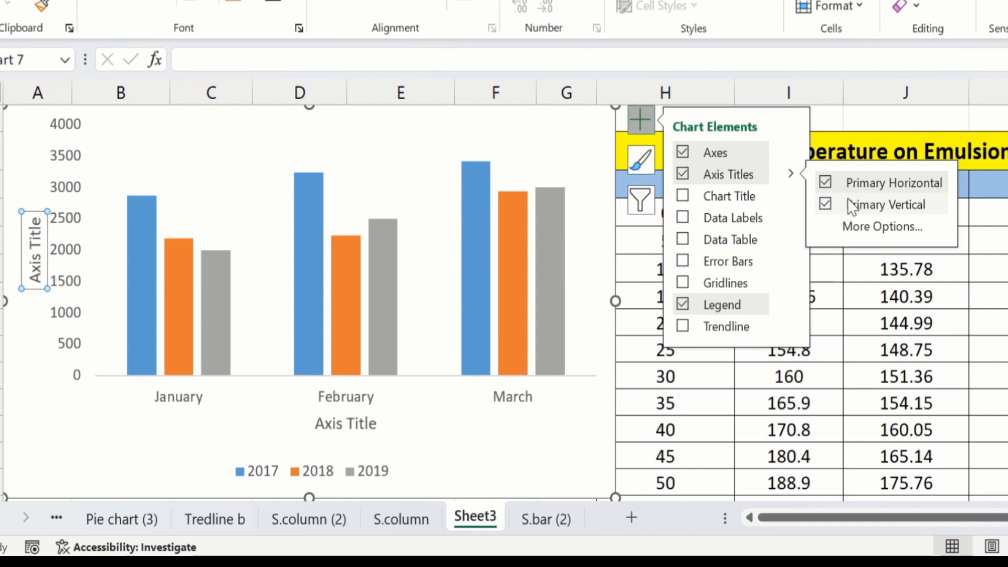
{"action": "left_click", "coordinate": [825, 181]}
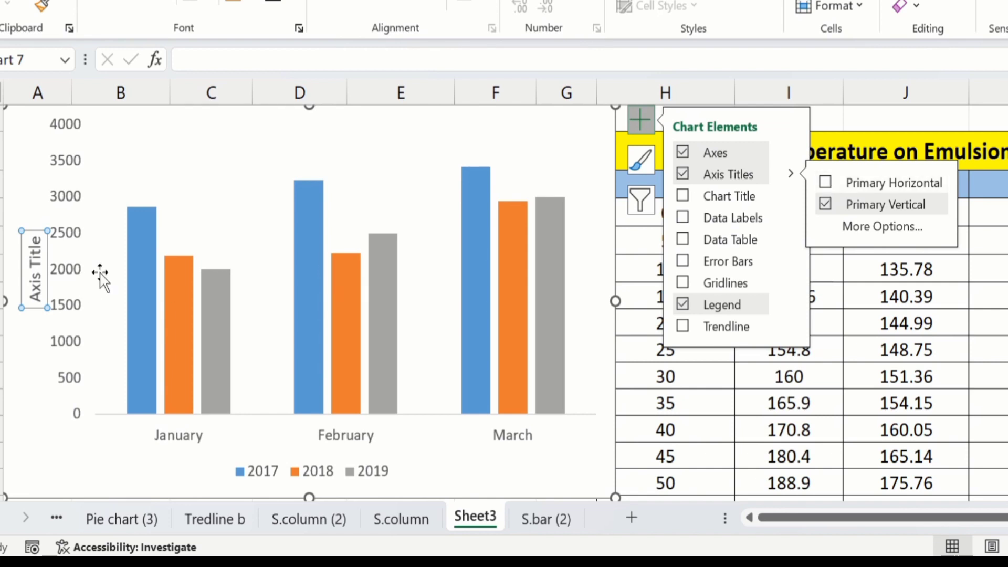
{"action": "left_click", "coordinate": [821, 190]}
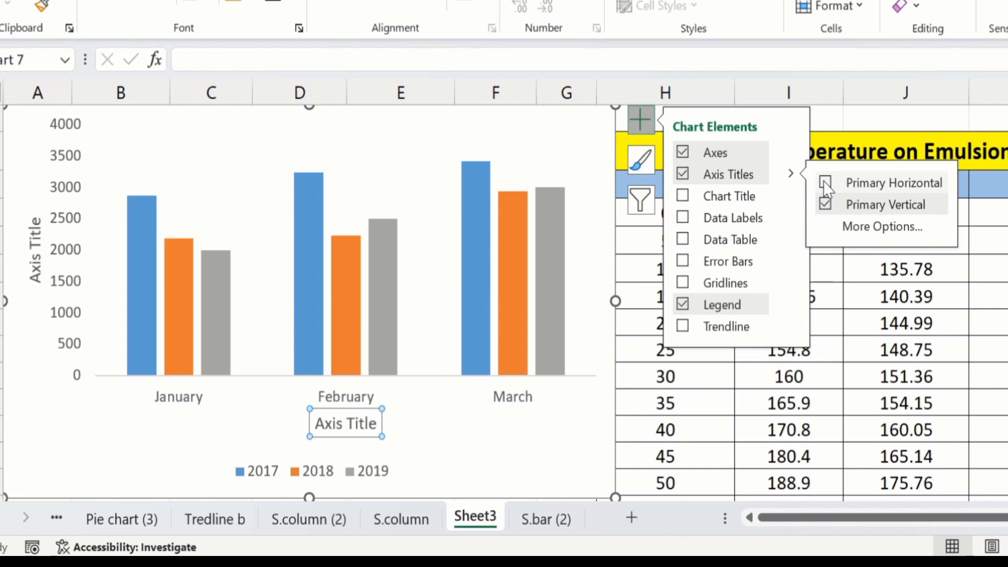
{"action": "left_click", "coordinate": [231, 210]}
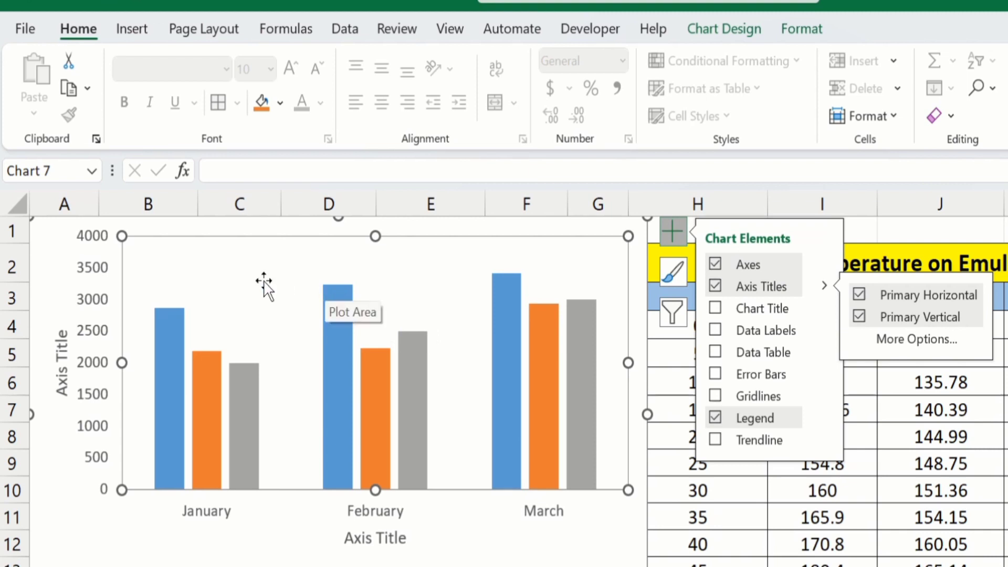
{"action": "left_click", "coordinate": [941, 231]}
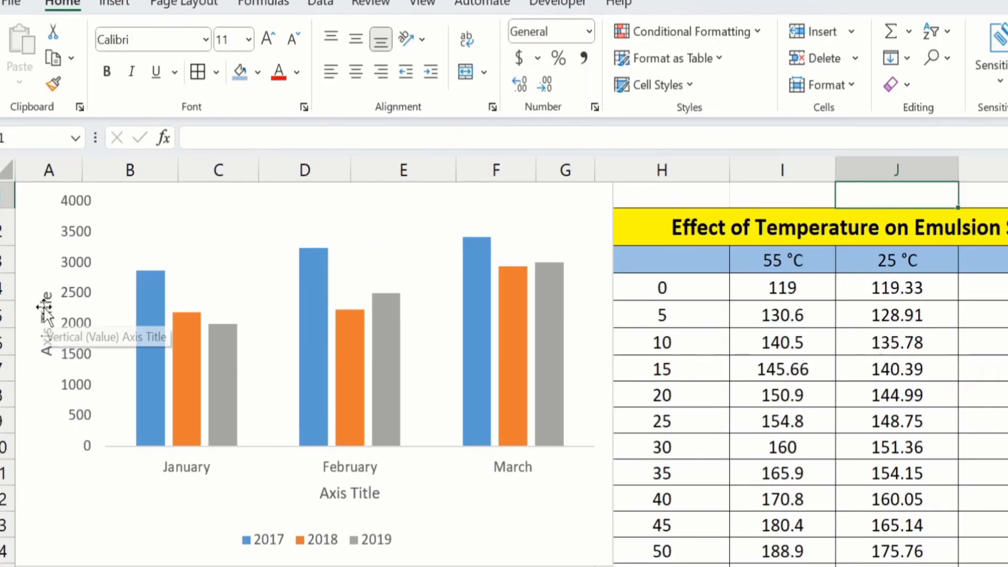
Replace the cotton chart's placeholder vertical axis title with "Production"
{"action": "left_click", "coordinate": [39, 310]}
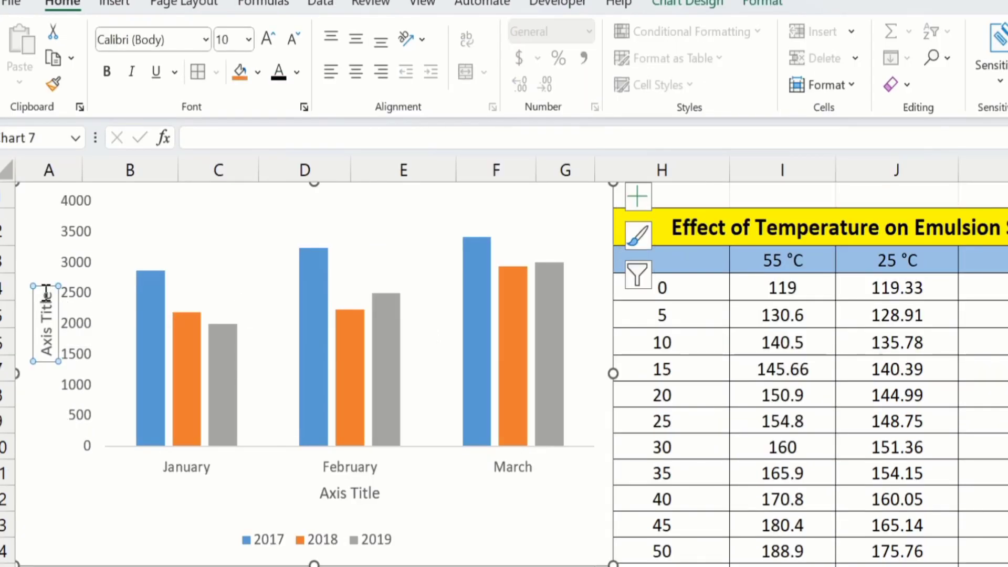
{"action": "left_click", "coordinate": [46, 292]}
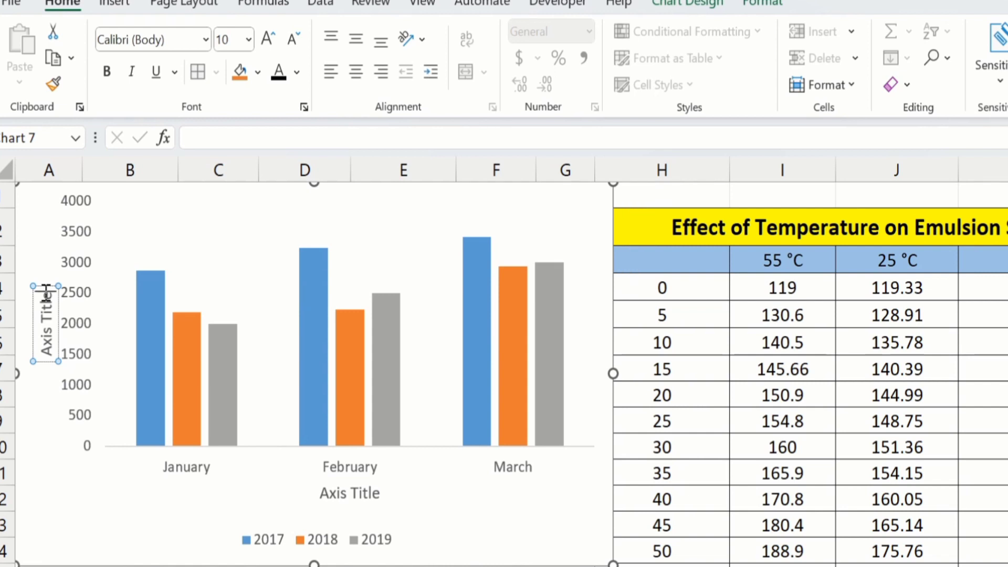
{"action": "key", "text": "BackSpace"}
{"action": "key", "text": "BackSpace"}
{"action": "key", "text": "BackSpace"}
{"action": "key", "text": "BackSpace"}
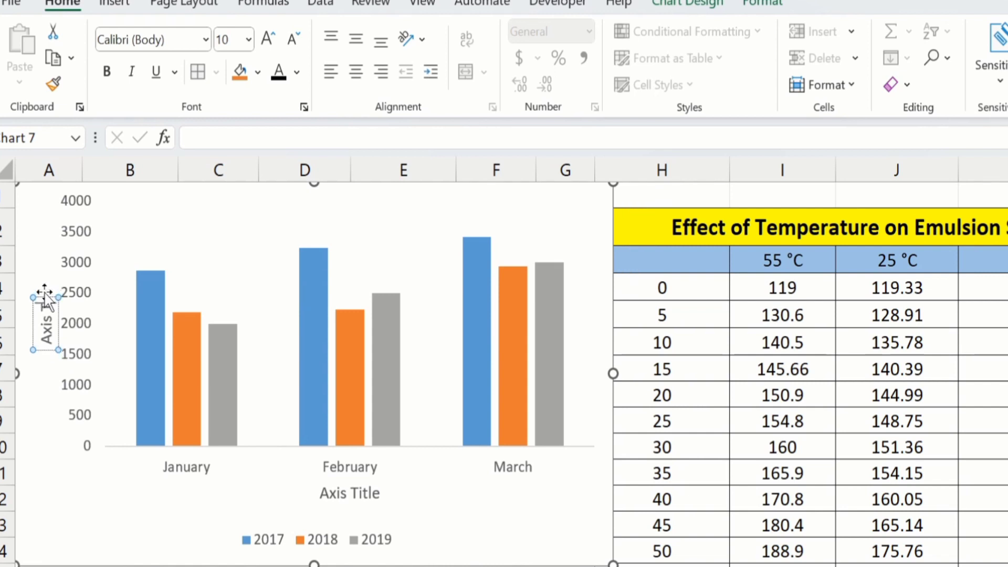
{"action": "key", "text": "BackSpace"}
{"action": "key", "text": "BackSpace"}
{"action": "key", "text": "BackSpace"}
{"action": "key", "text": "BackSpace"}
{"action": "key", "text": "BackSpace"}
{"action": "key", "text": "BackSpace"}
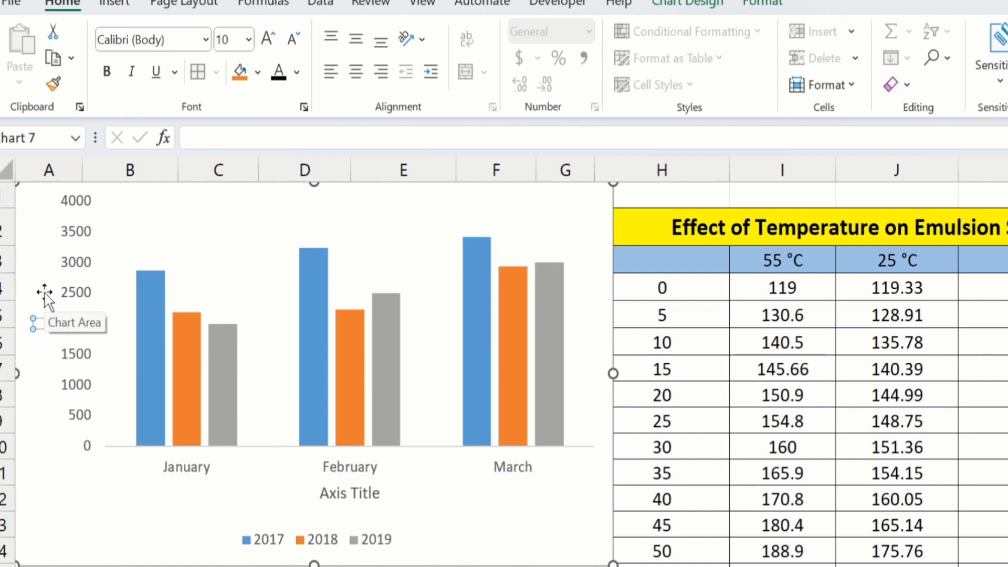
{"action": "type", "text": "Production"}
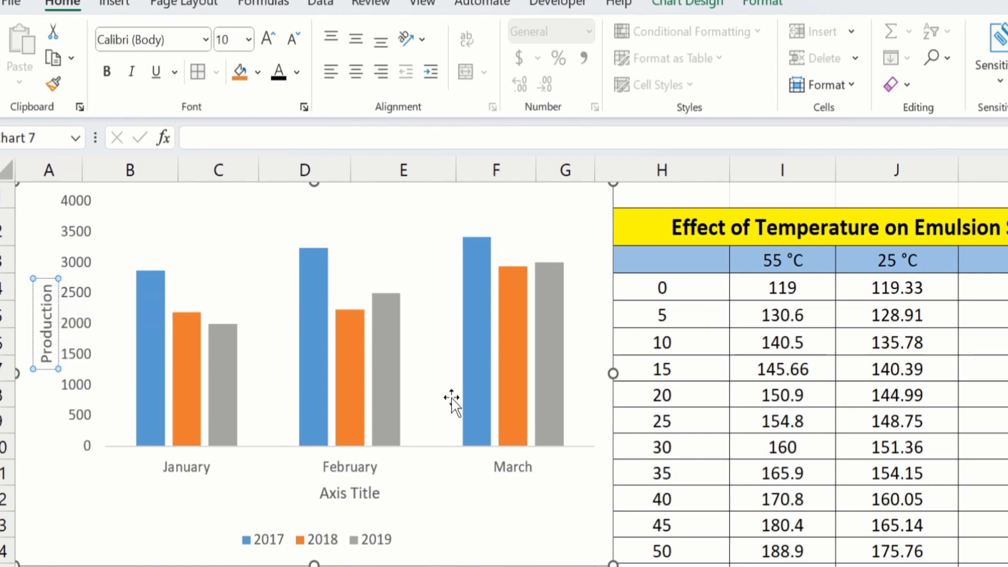
Link the horizontal axis title to cell I3 with =Sheet3!$I$3, and deselect the chart by selecting cell K1
{"action": "left_click", "coordinate": [348, 493]}
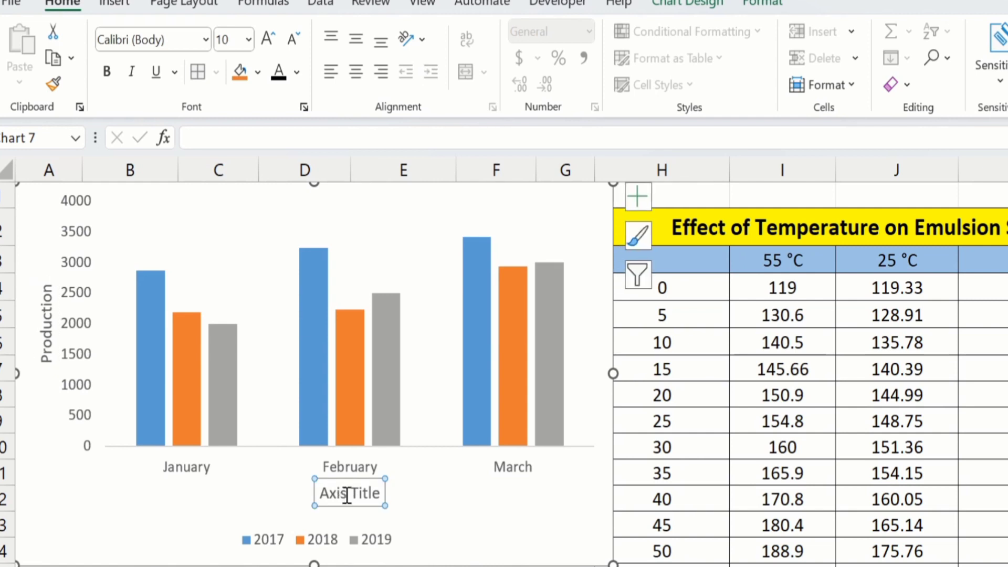
{"action": "left_click", "coordinate": [283, 135]}
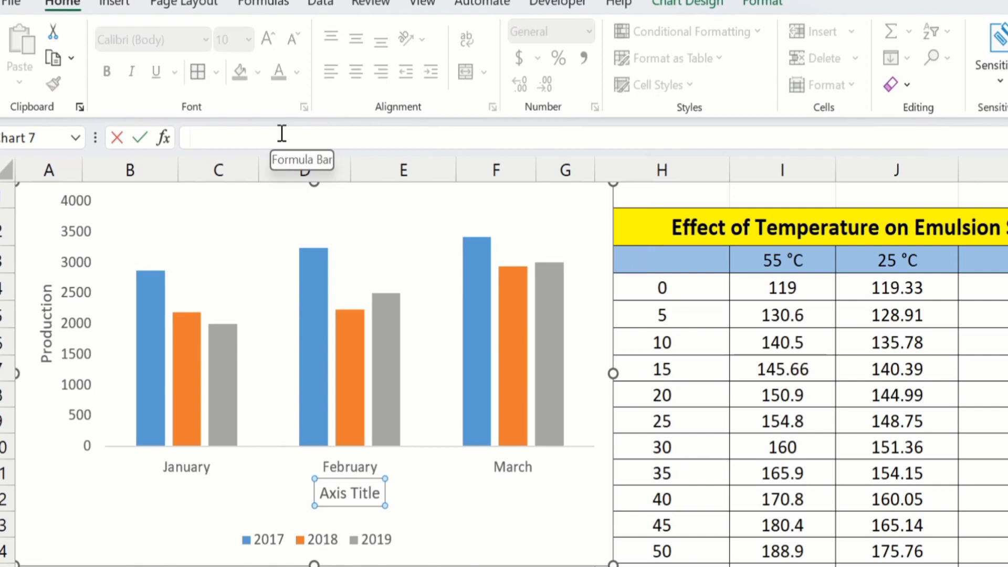
{"action": "type", "text": "="}
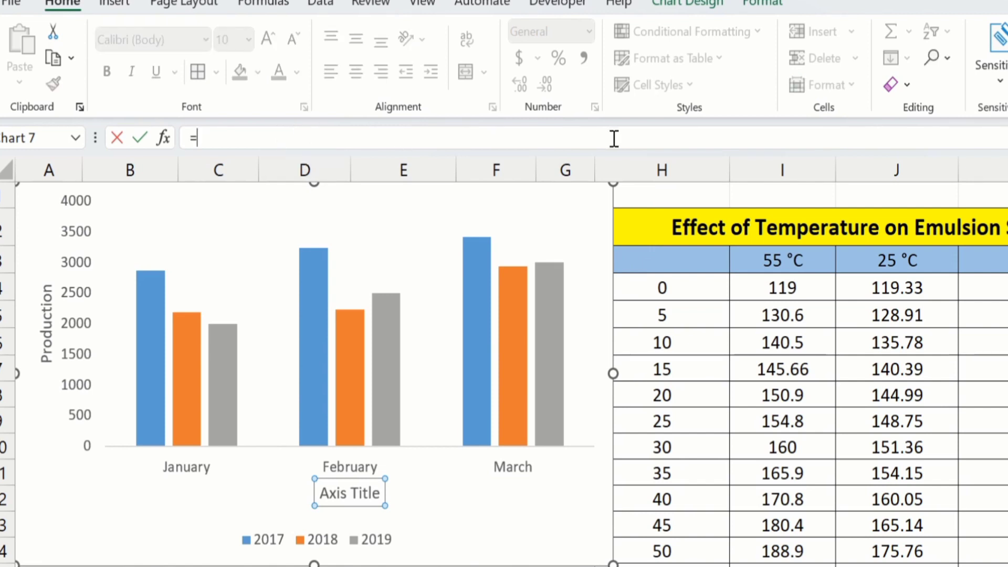
{"action": "left_click", "coordinate": [783, 260]}
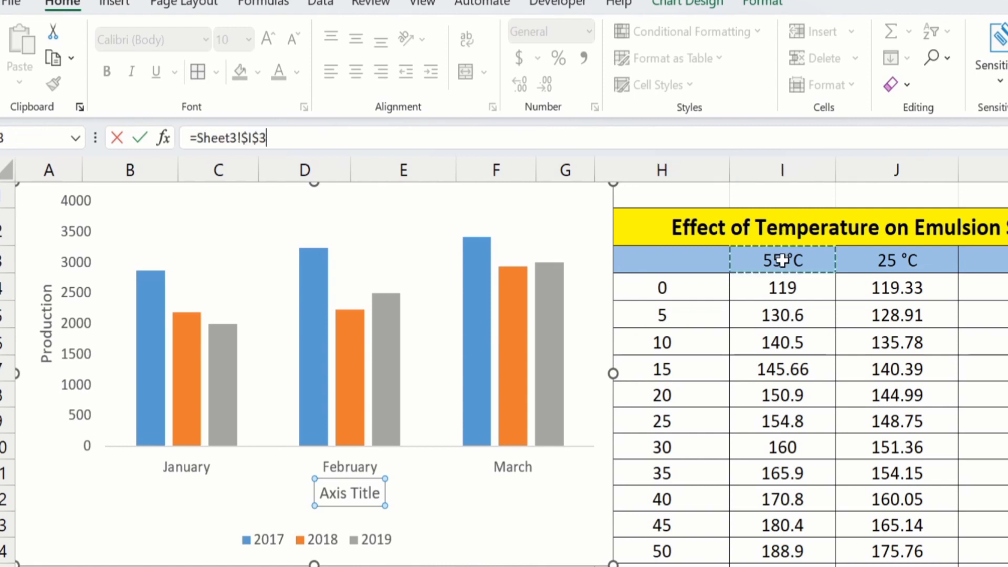
{"action": "key", "text": "Return"}
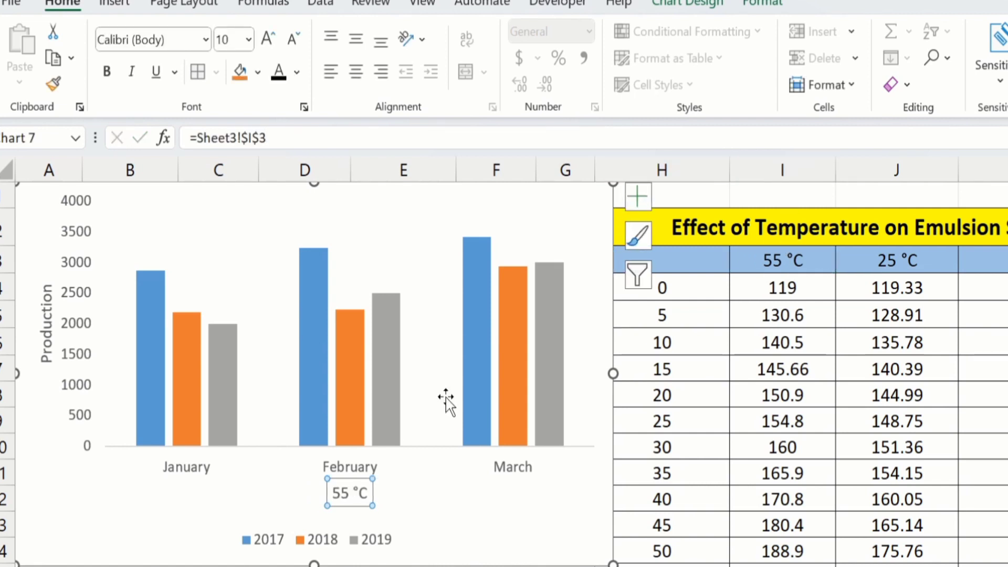
{"action": "left_click", "coordinate": [638, 196]}
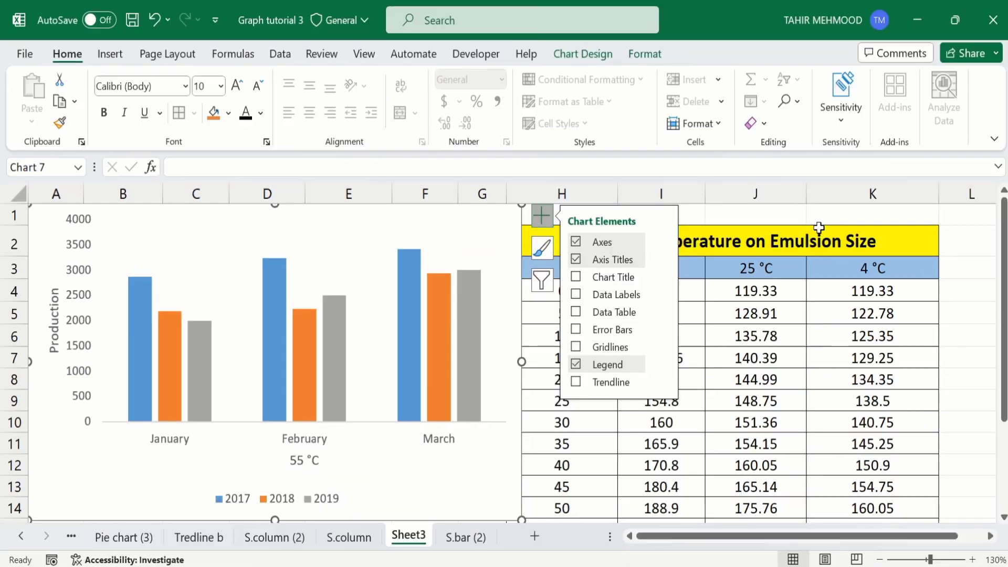
{"action": "left_click", "coordinate": [1003, 196]}
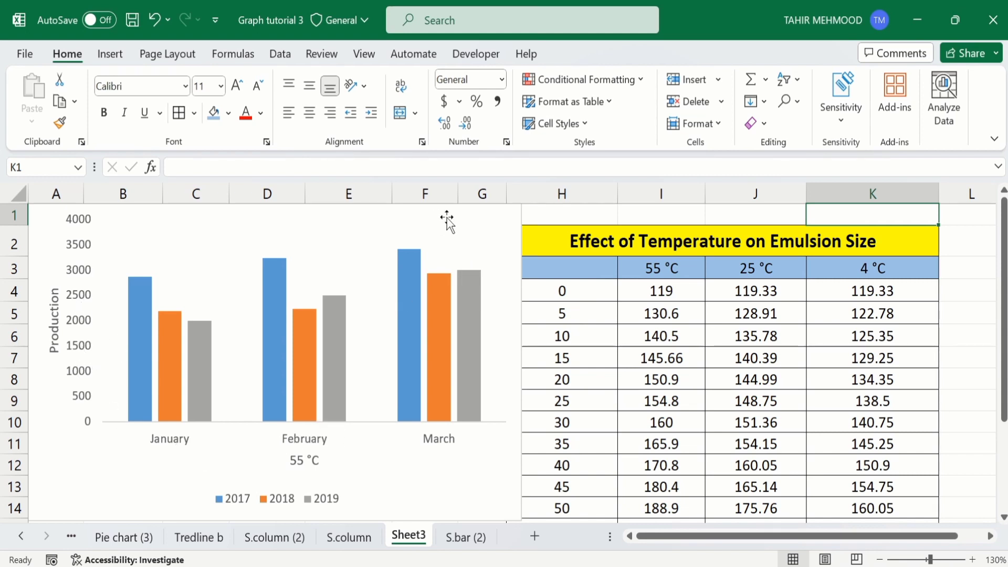
Toggle the cotton chart's primary horizontal and primary vertical axes off and back on
{"action": "left_click", "coordinate": [488, 215]}
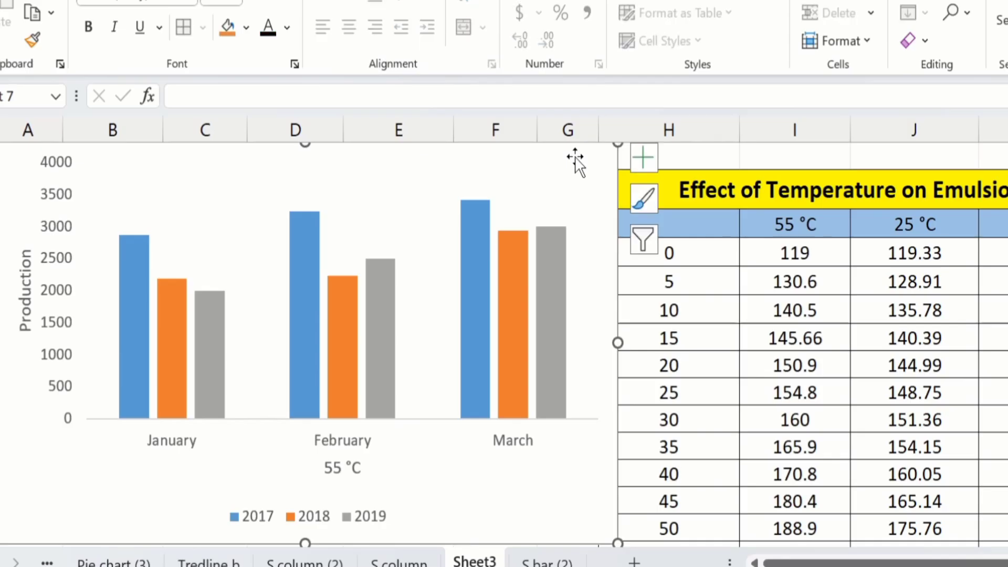
{"action": "left_click", "coordinate": [642, 155]}
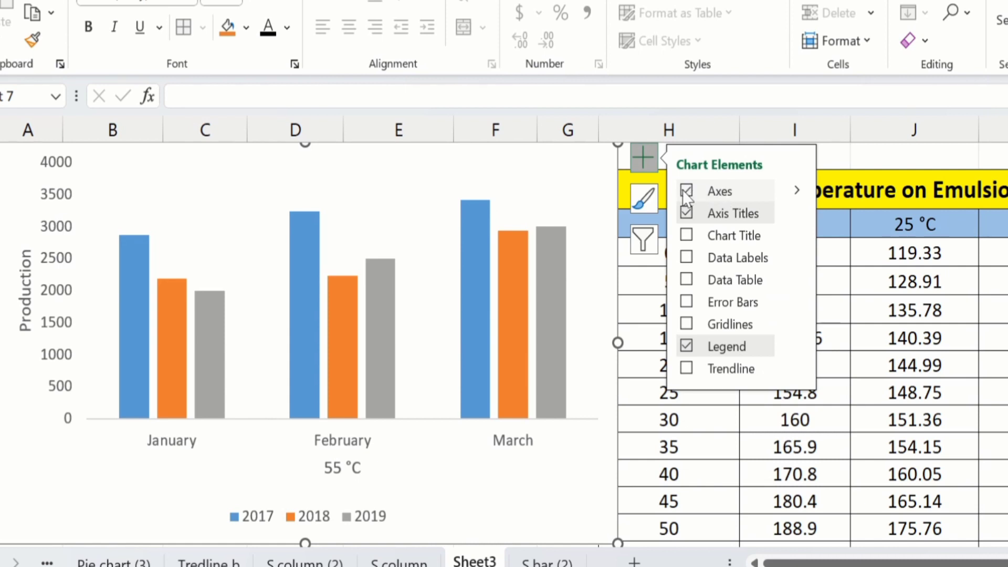
{"action": "left_click", "coordinate": [798, 191]}
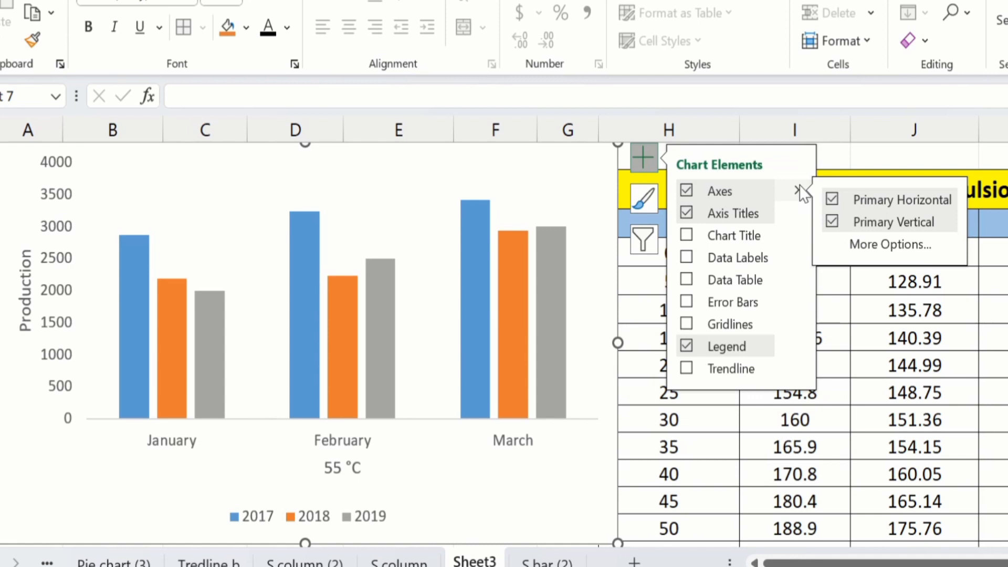
{"action": "left_click", "coordinate": [830, 198]}
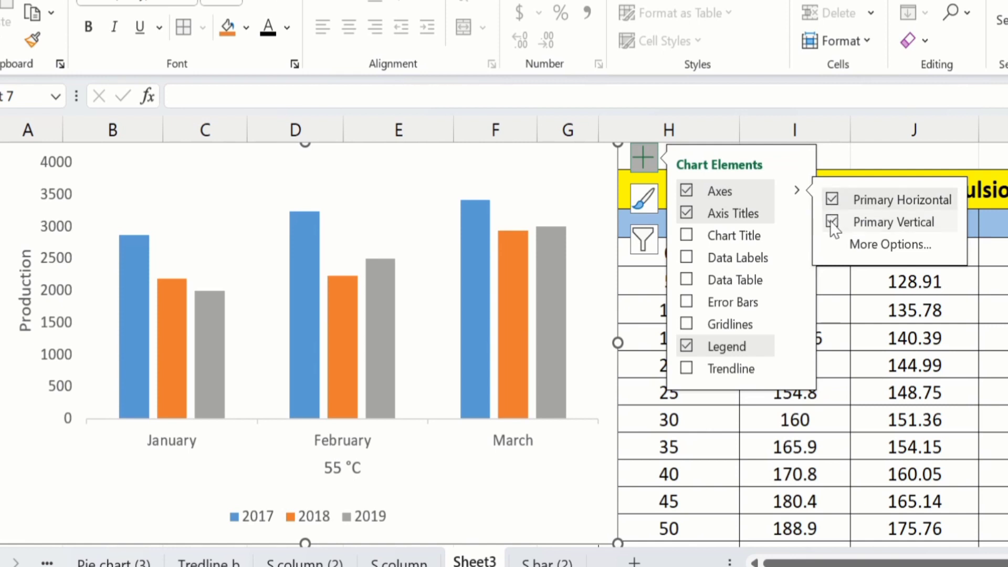
{"action": "left_click", "coordinate": [831, 222]}
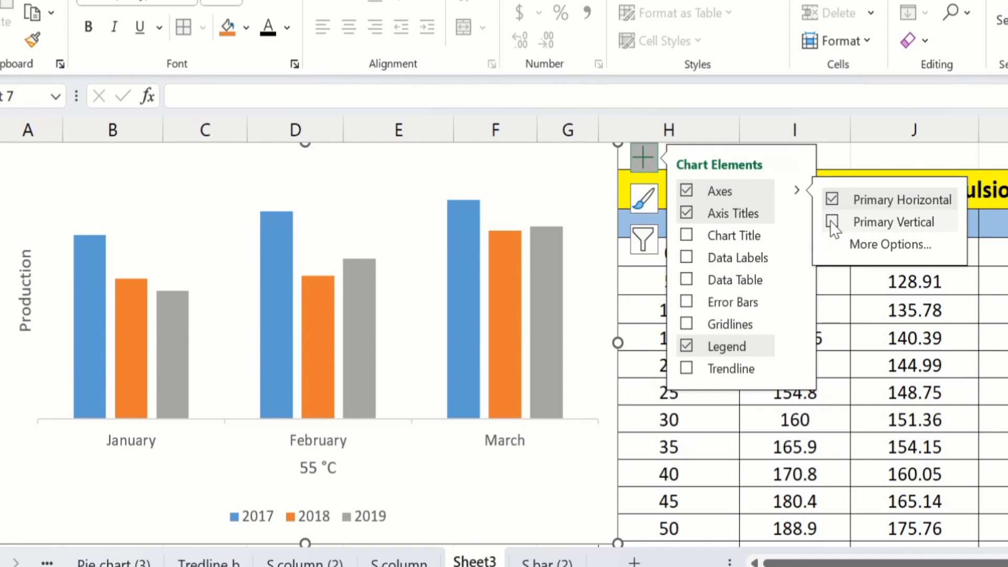
{"action": "left_click", "coordinate": [832, 222]}
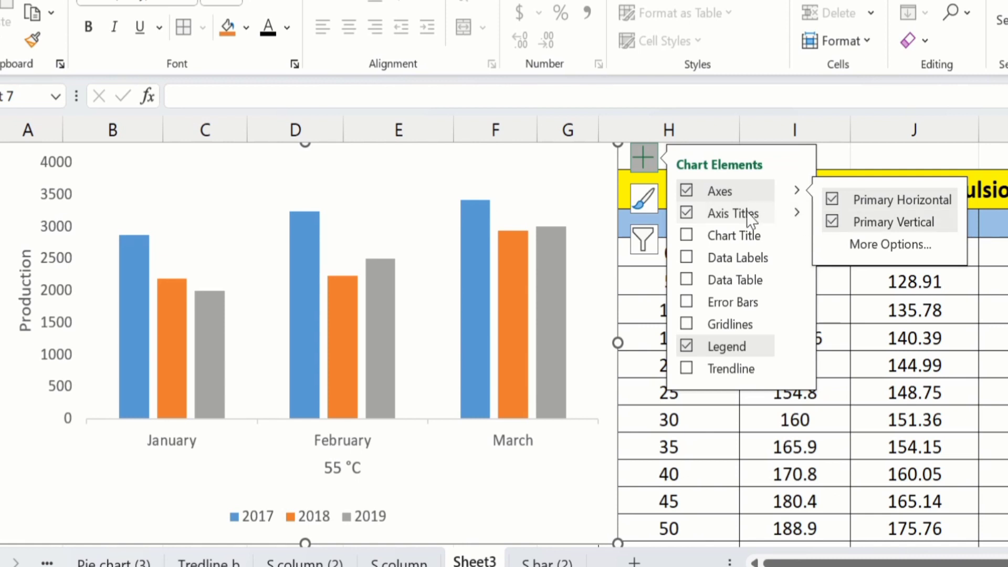
Add data labels to the cotton chart and position them at Center
{"action": "left_click", "coordinate": [688, 258]}
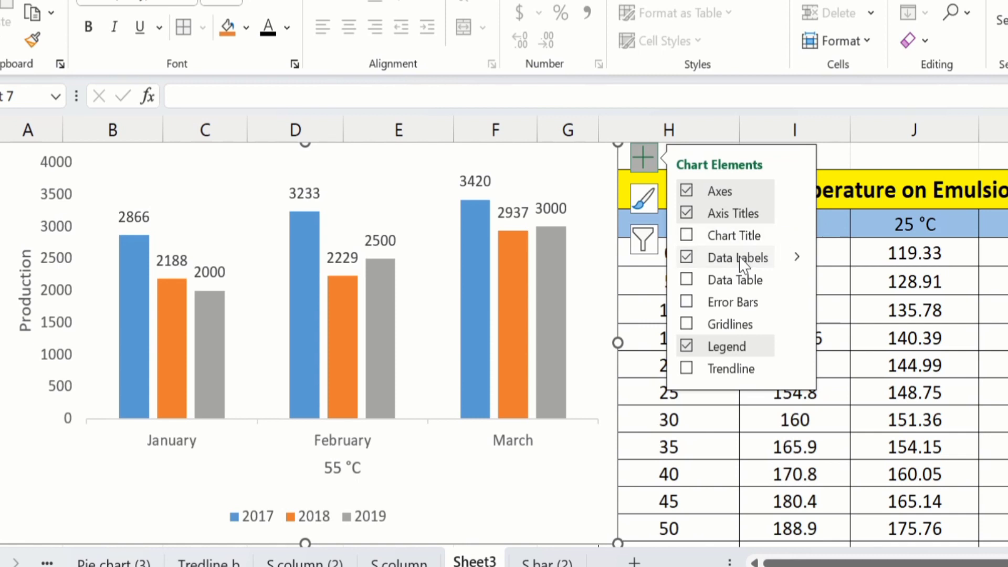
{"action": "left_click", "coordinate": [799, 259]}
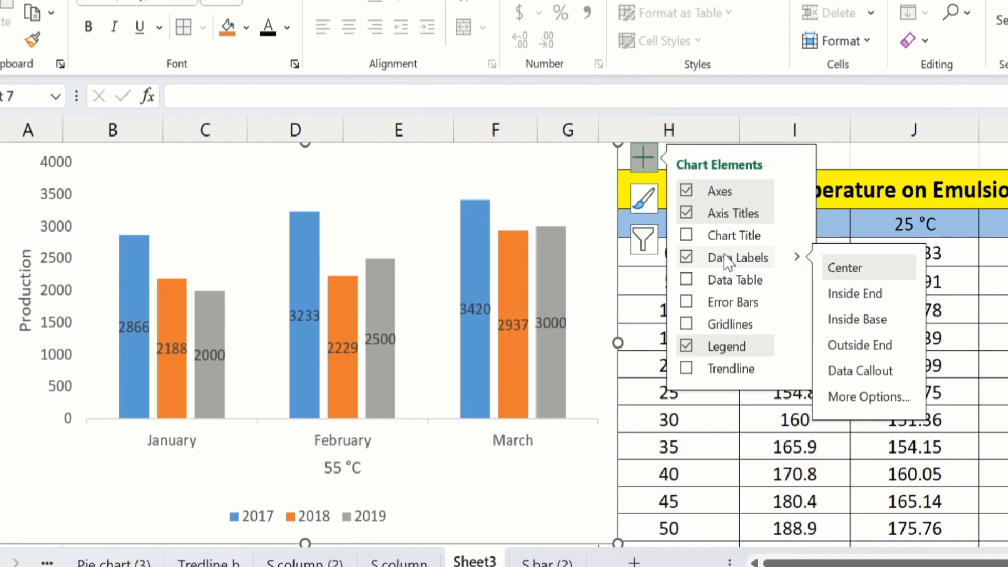
Try a data table and a 2017 series trendline on the cotton chart, remove both, and deselect the chart by selecting cell J1
{"action": "left_click", "coordinate": [683, 280]}
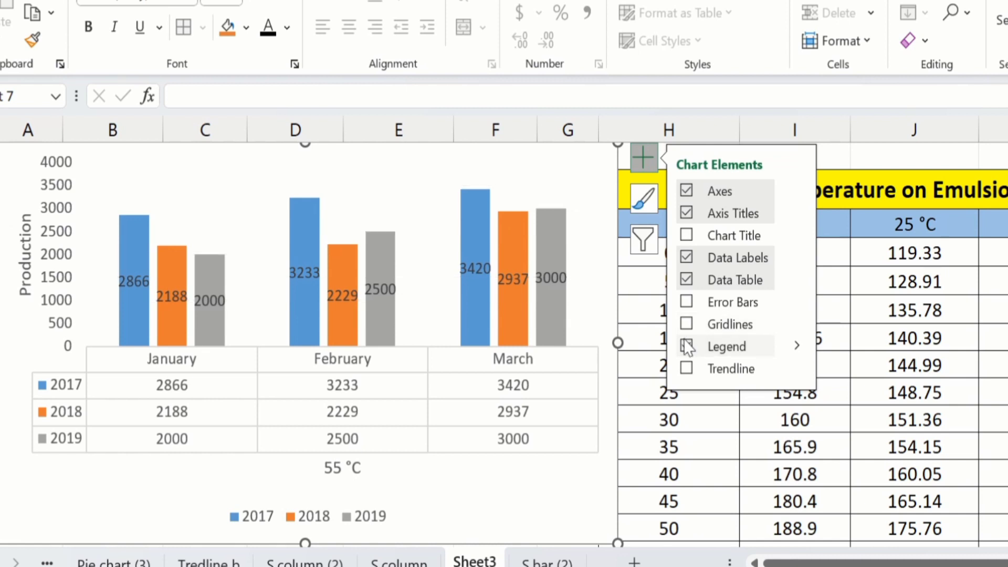
{"action": "left_click", "coordinate": [686, 369]}
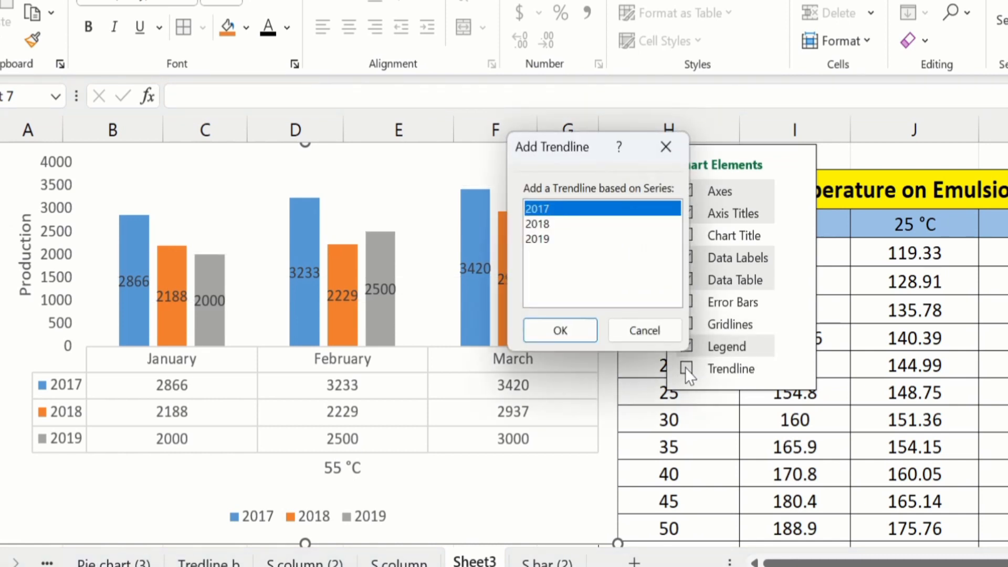
{"action": "left_click", "coordinate": [574, 327]}
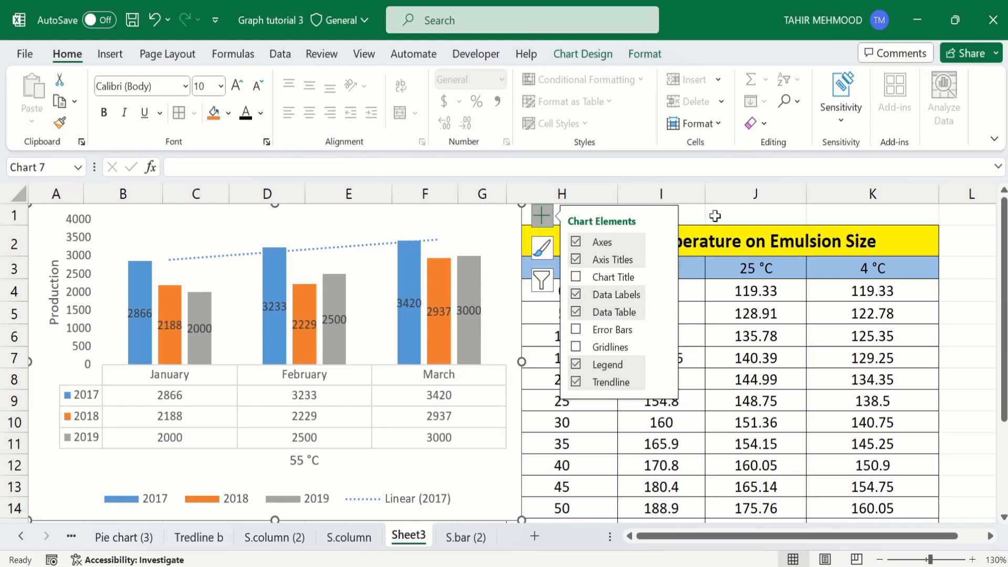
{"action": "left_click", "coordinate": [577, 384]}
{"action": "left_click", "coordinate": [773, 217]}
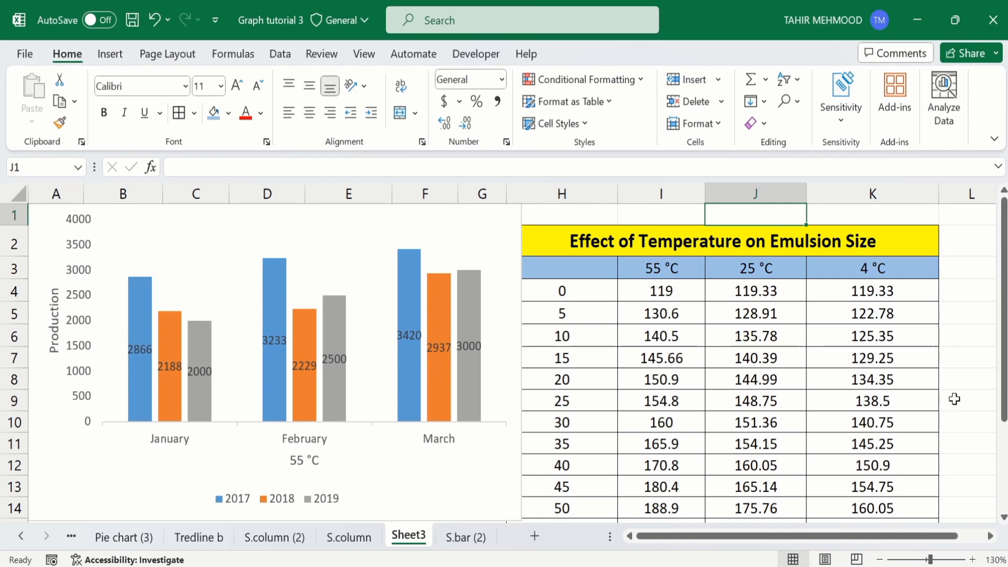
Insert a Stacked Line with Markers chart from the temperature and emulsion size data in H3:K16
{"action": "left_click_drag", "start_coordinate": [1004, 410], "coordinate": [1003, 446]}
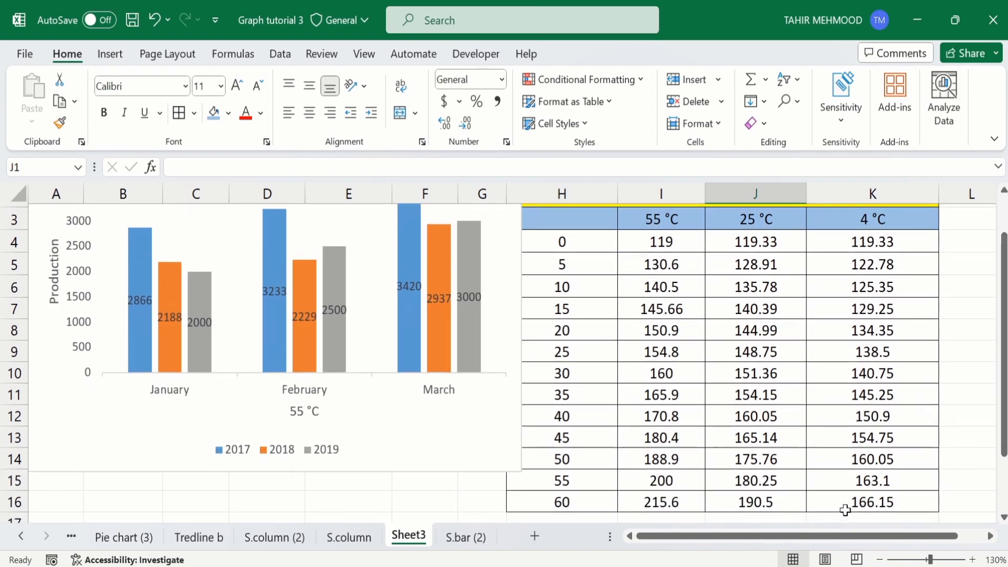
{"action": "left_click", "coordinate": [849, 504]}
{"action": "left_click_drag", "start_coordinate": [849, 503], "coordinate": [593, 226]}
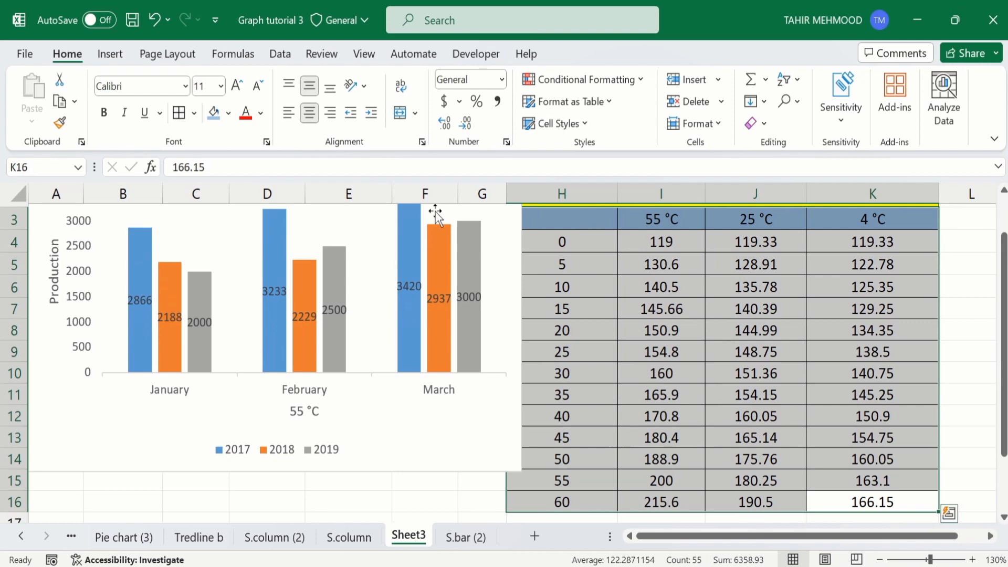
{"action": "left_click", "coordinate": [111, 56]}
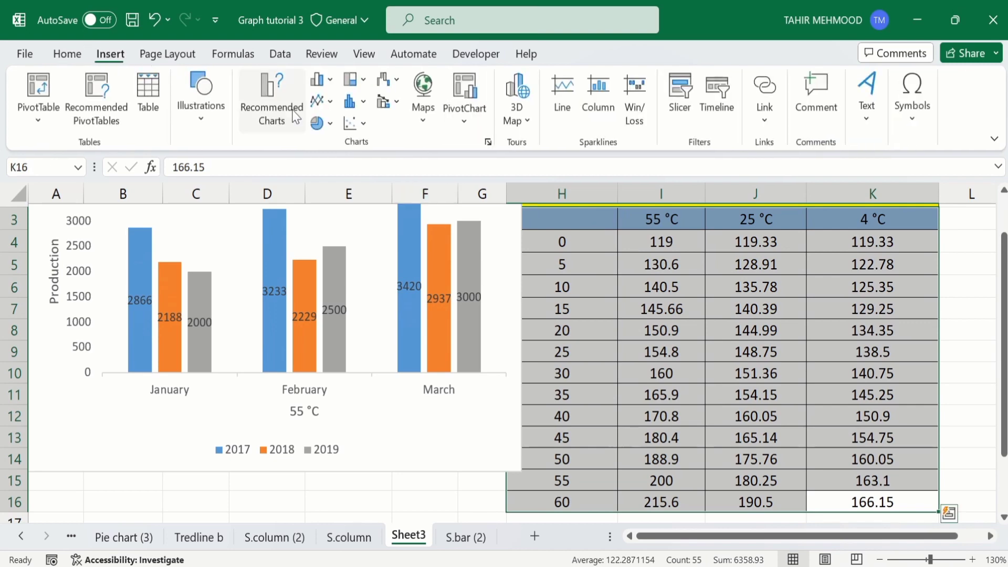
{"action": "left_click", "coordinate": [330, 102]}
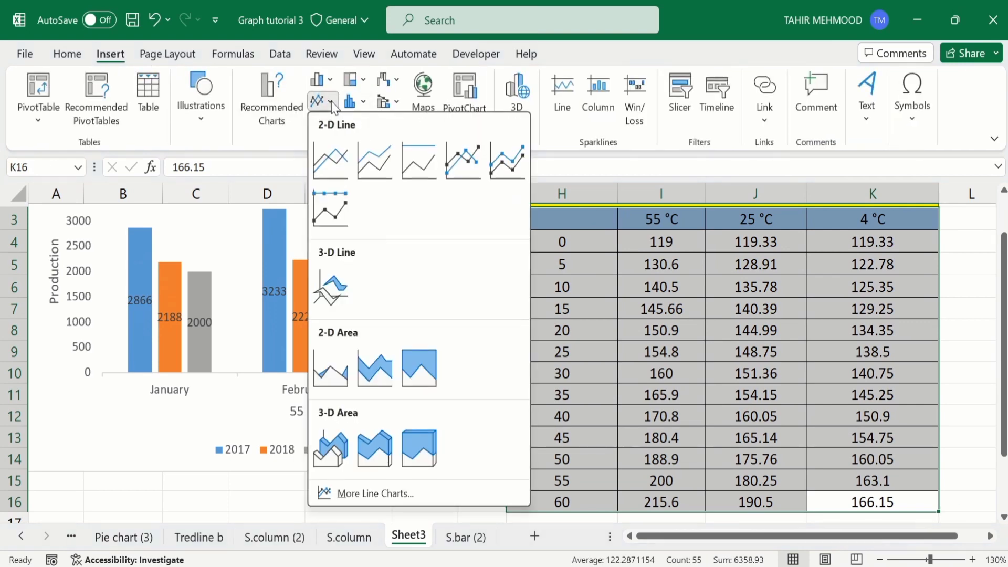
{"action": "left_click", "coordinate": [513, 159]}
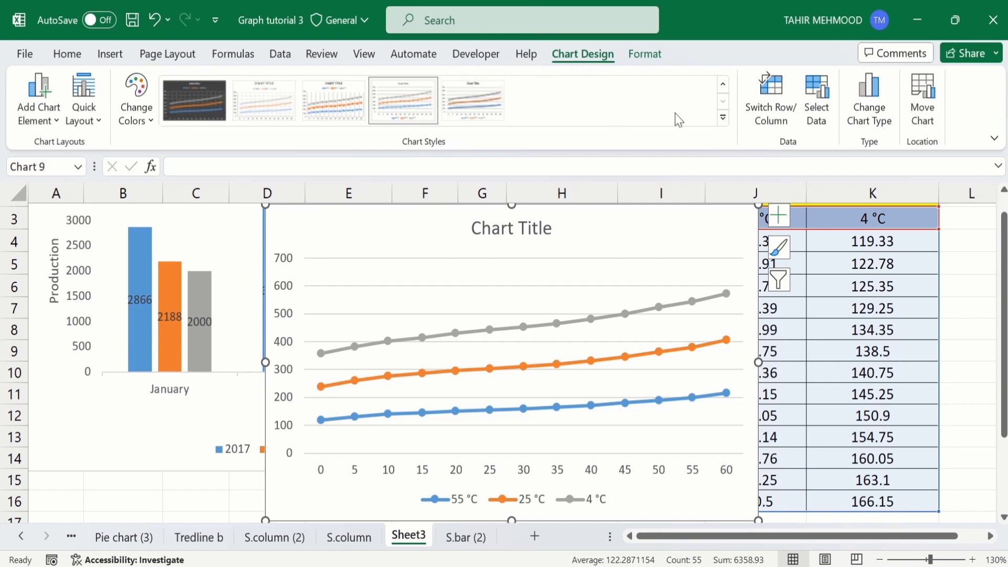
Preview the chart styles, colour palettes, quick layouts and addable chart elements available for the emulsion line chart
{"action": "left_click", "coordinate": [724, 119]}
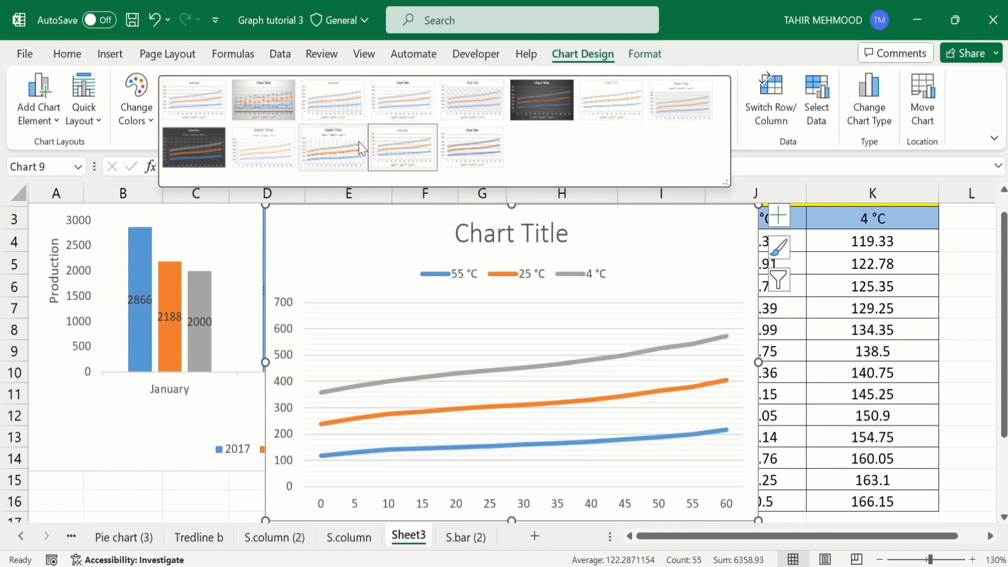
{"action": "left_click", "coordinate": [151, 126]}
{"action": "left_click", "coordinate": [151, 121]}
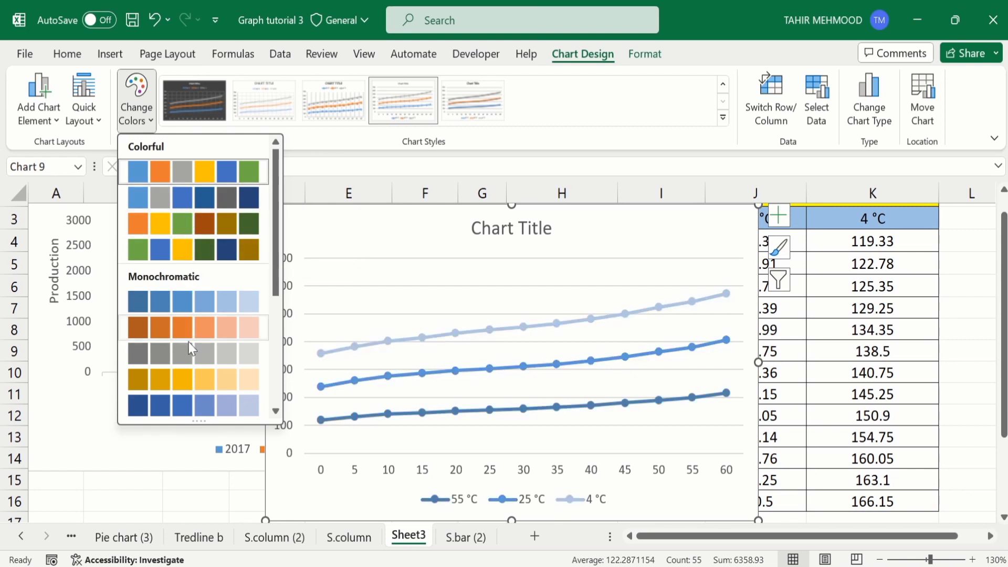
{"action": "left_click", "coordinate": [98, 119]}
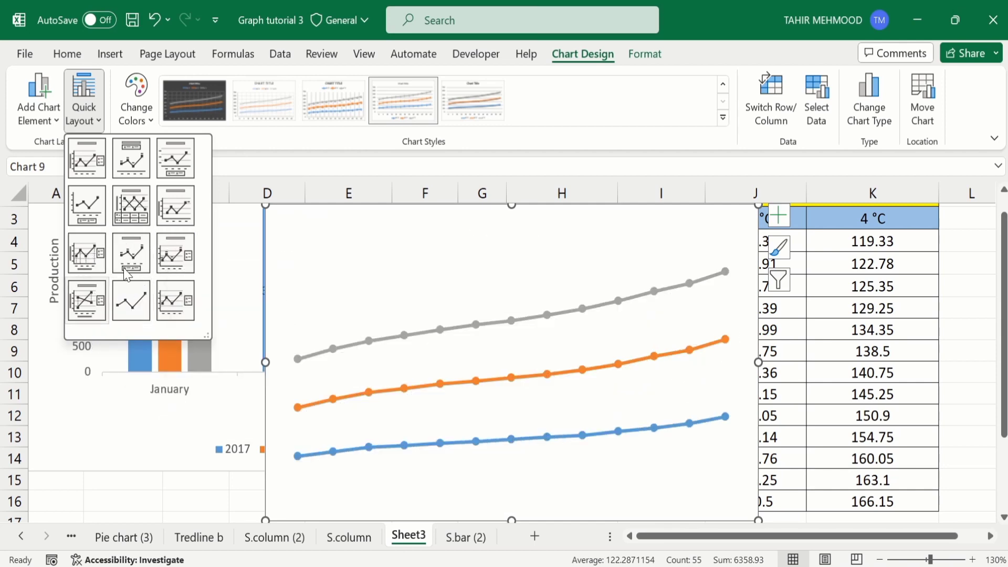
{"action": "left_click", "coordinate": [263, 156]}
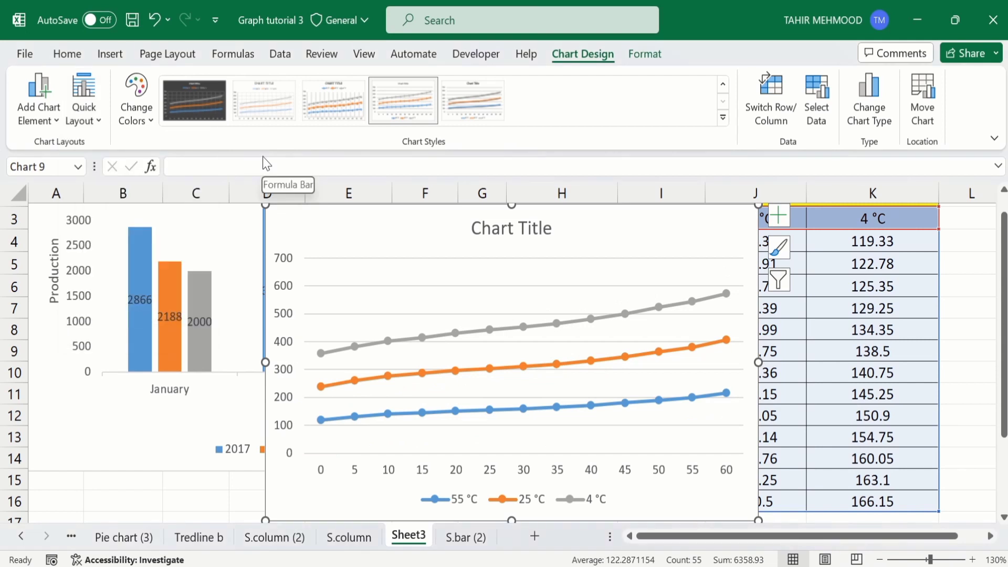
{"action": "left_click", "coordinate": [59, 128]}
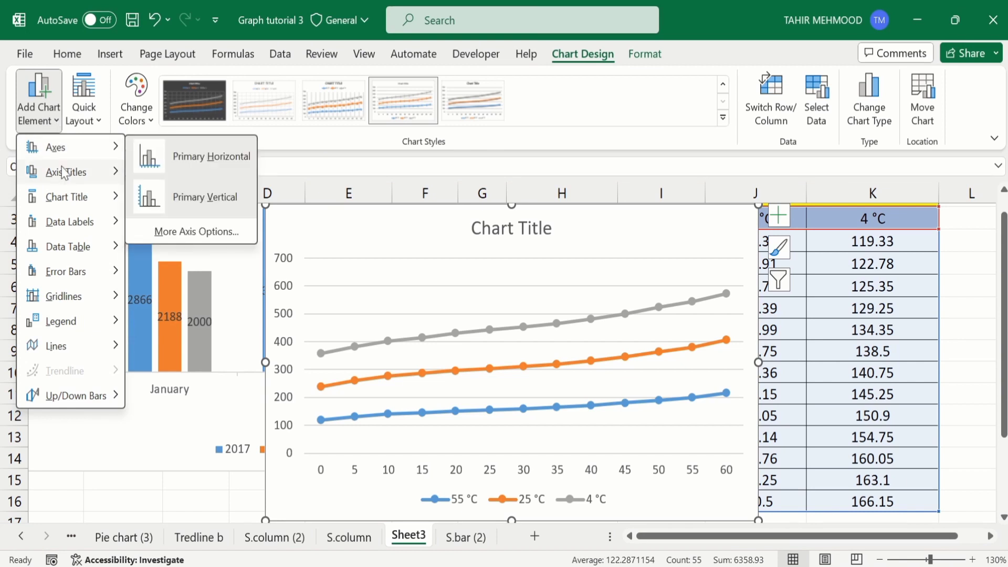
{"action": "mouse_move", "coordinate": [63, 200]}
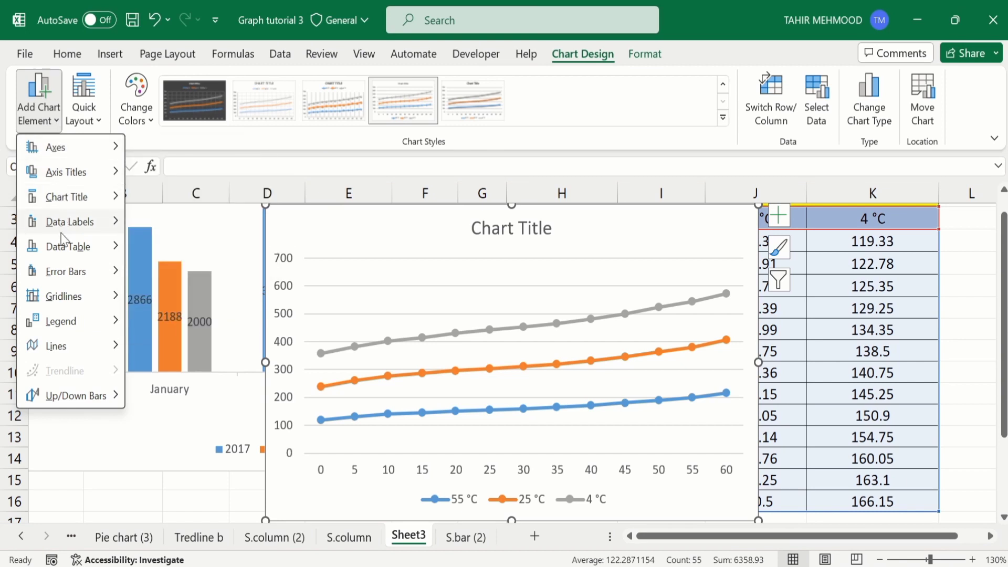
{"action": "mouse_move", "coordinate": [63, 256]}
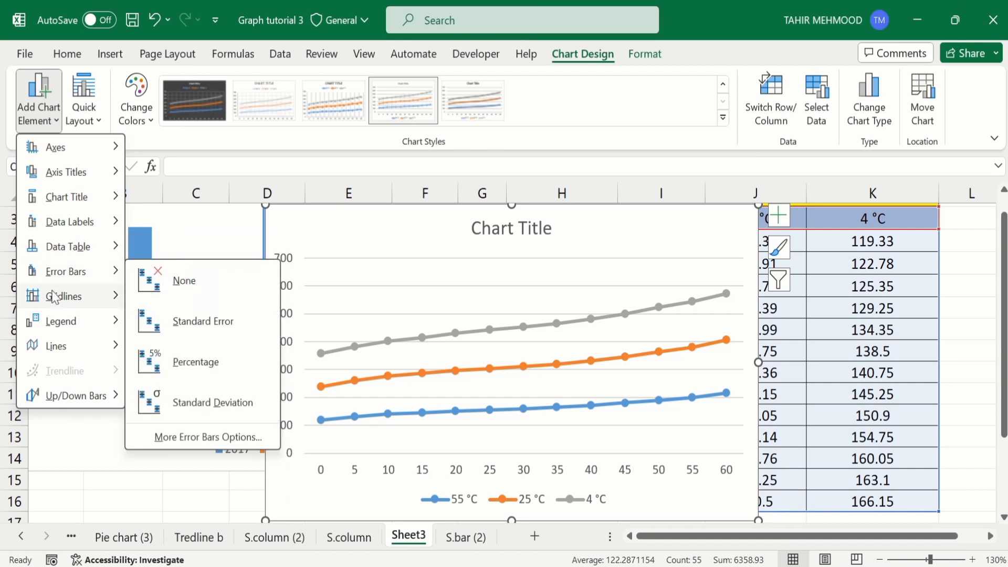
{"action": "mouse_move", "coordinate": [57, 326]}
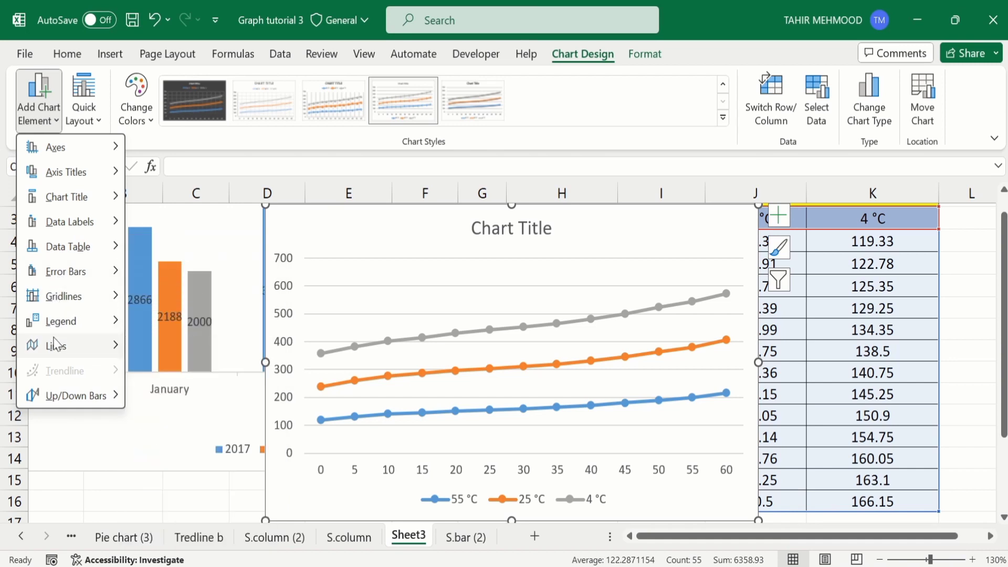
{"action": "left_click", "coordinate": [481, 211]}
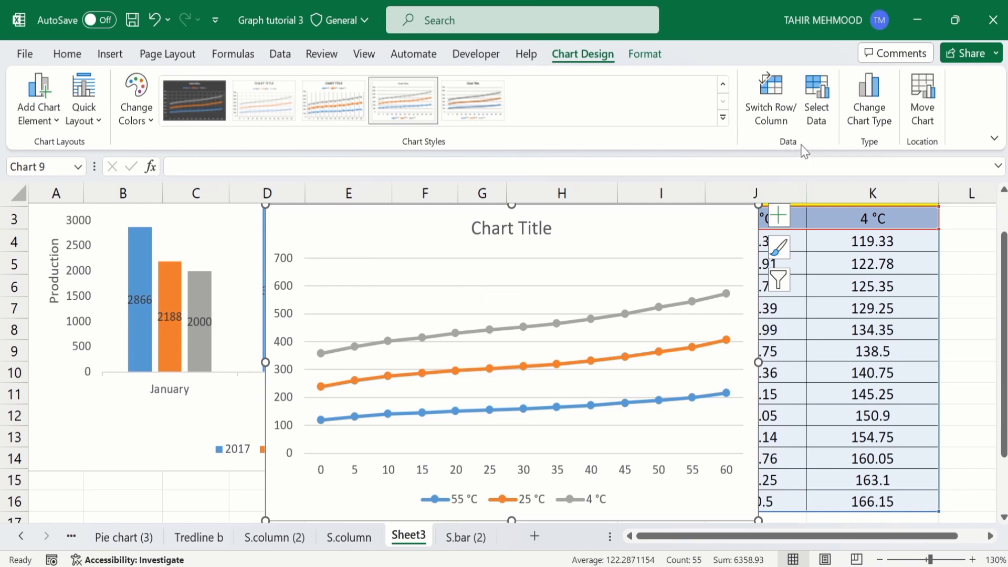
Change the emulsion line chart to a Clustered Bar with the temperatures as categories, and delete the chart
{"action": "left_click", "coordinate": [867, 100]}
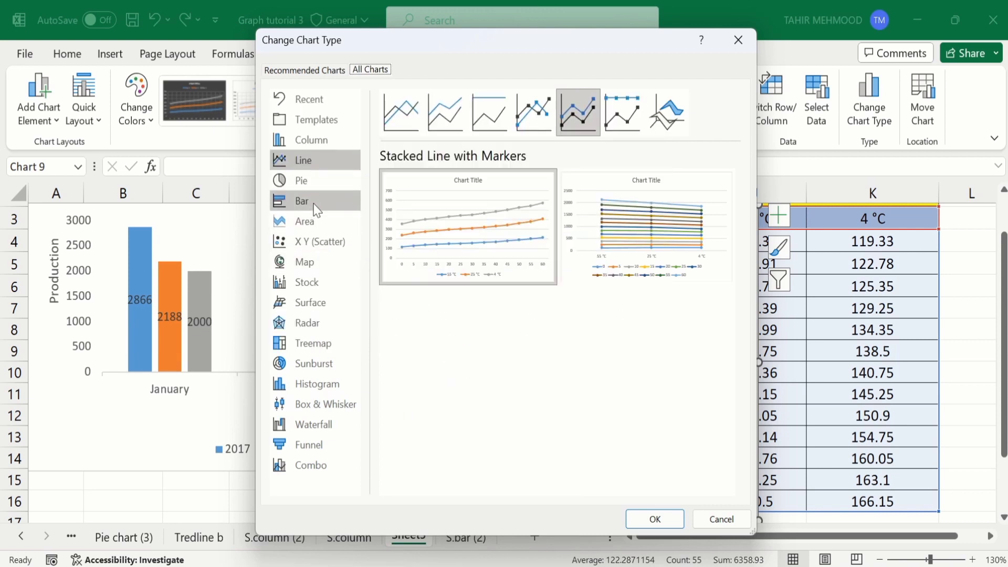
{"action": "left_click", "coordinate": [315, 206]}
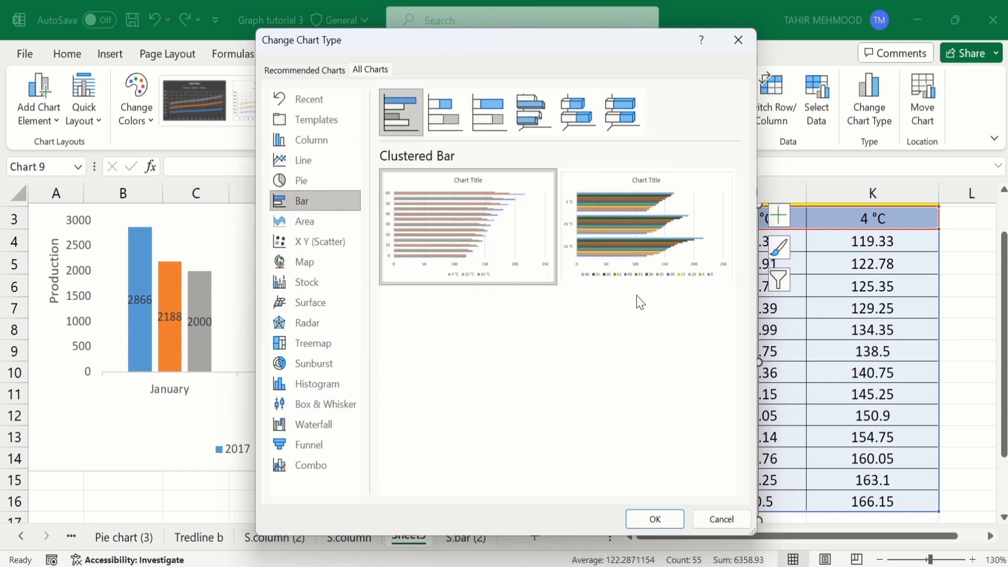
{"action": "left_click", "coordinate": [444, 122]}
{"action": "left_click", "coordinate": [518, 122]}
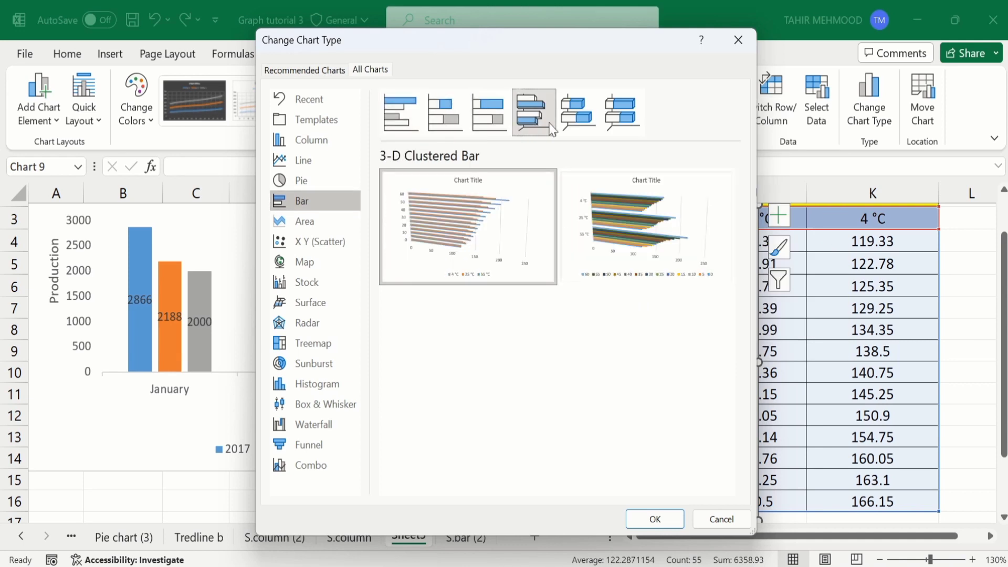
{"action": "left_click", "coordinate": [395, 105]}
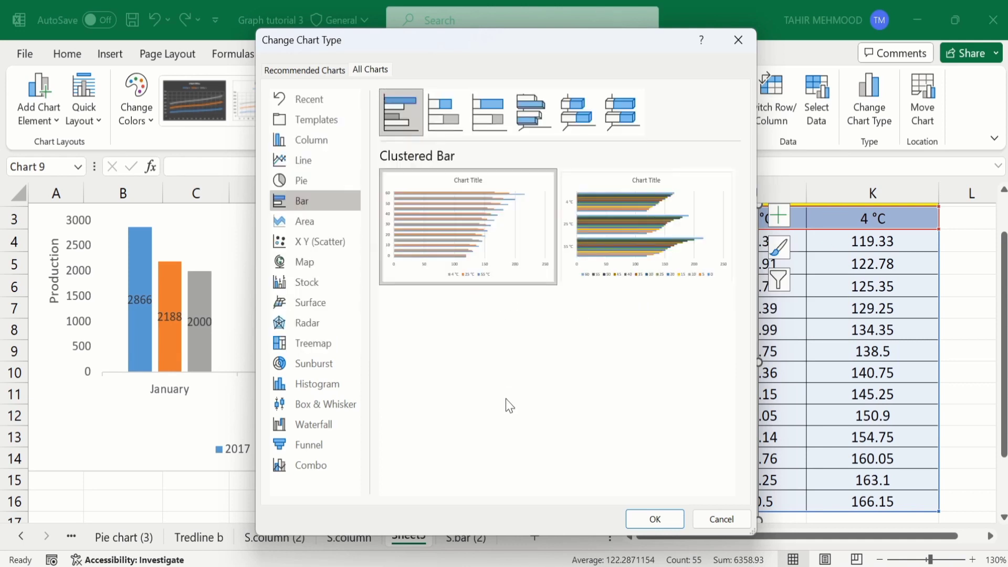
{"action": "left_click", "coordinate": [648, 242]}
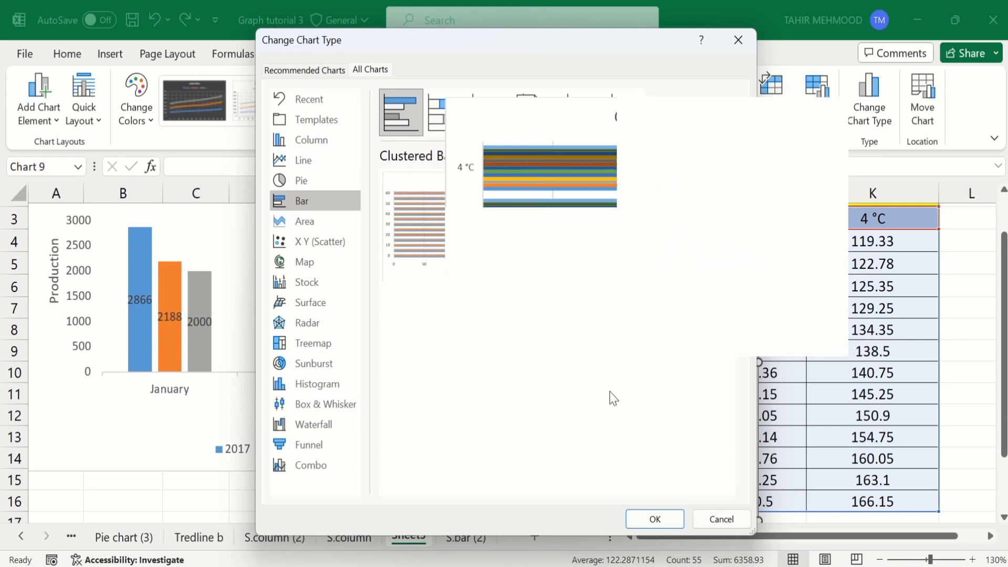
{"action": "left_click", "coordinate": [650, 523]}
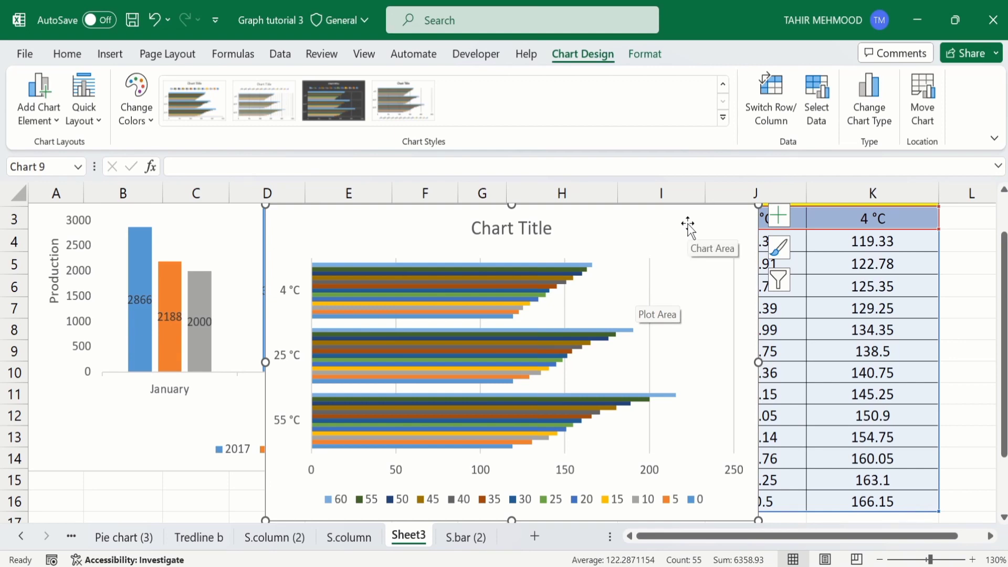
{"action": "key", "text": "Delete"}
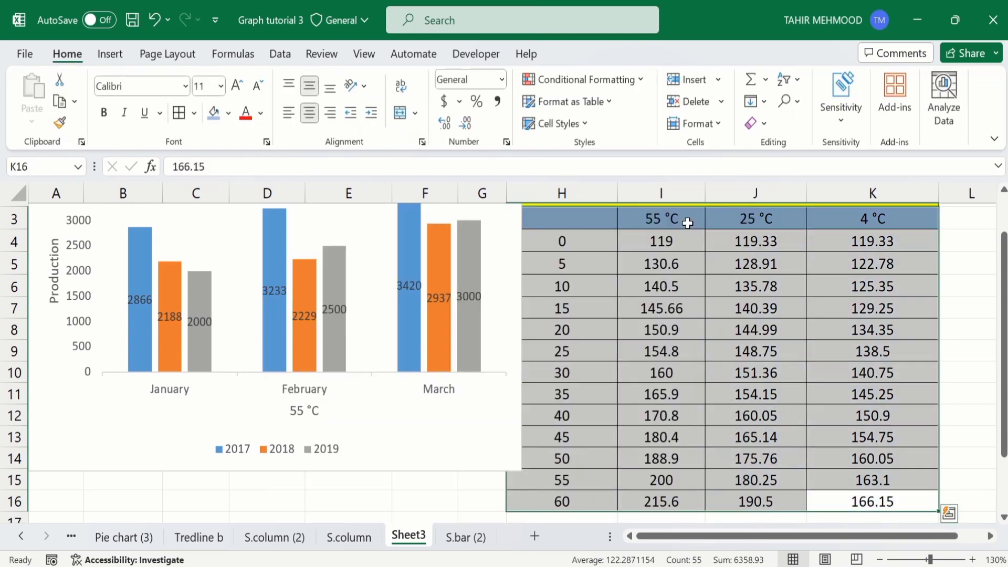
Move the production chart off its source table and shrink it to span about columns D to I and rows 1 to 14
{"action": "left_click_drag", "start_coordinate": [1004, 298], "coordinate": [1004, 267]}
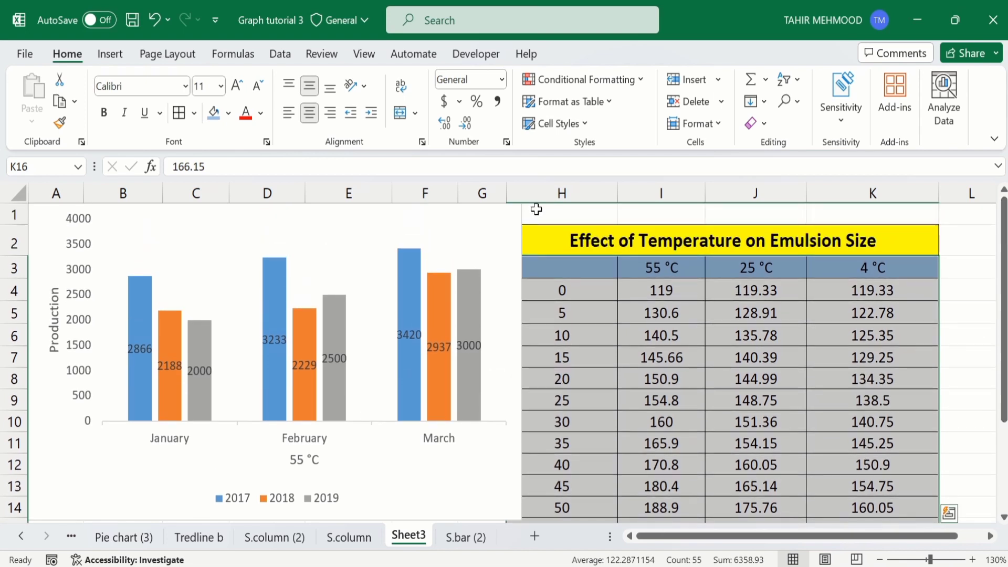
{"action": "left_click", "coordinate": [42, 218]}
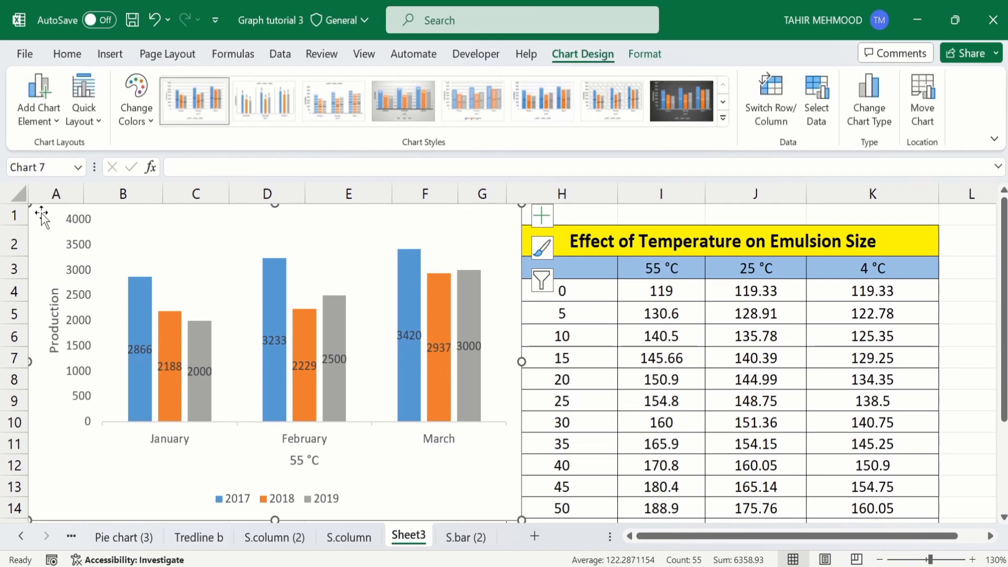
{"action": "left_click_drag", "start_coordinate": [42, 218], "coordinate": [216, 222]}
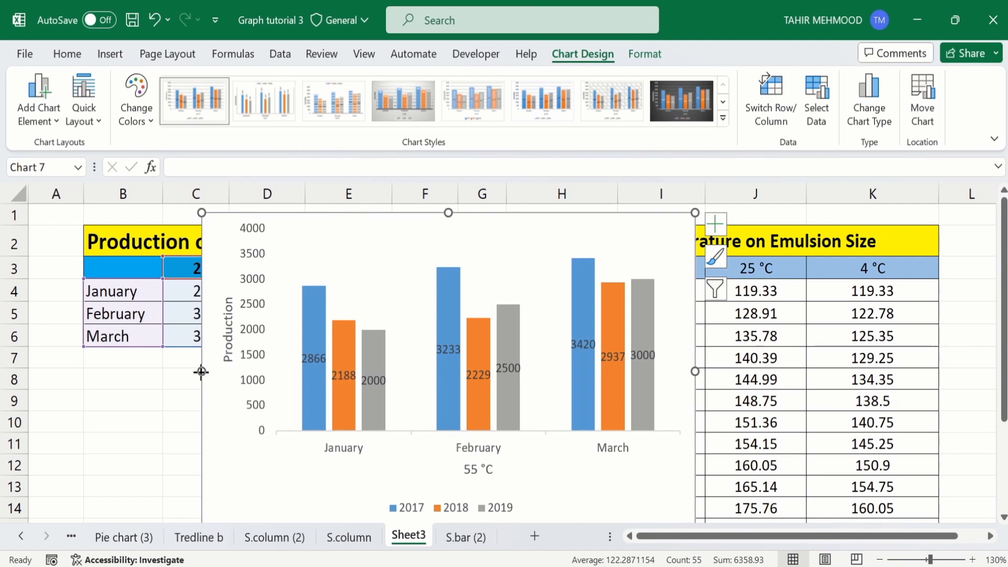
{"action": "left_click_drag", "start_coordinate": [201, 372], "coordinate": [227, 371]}
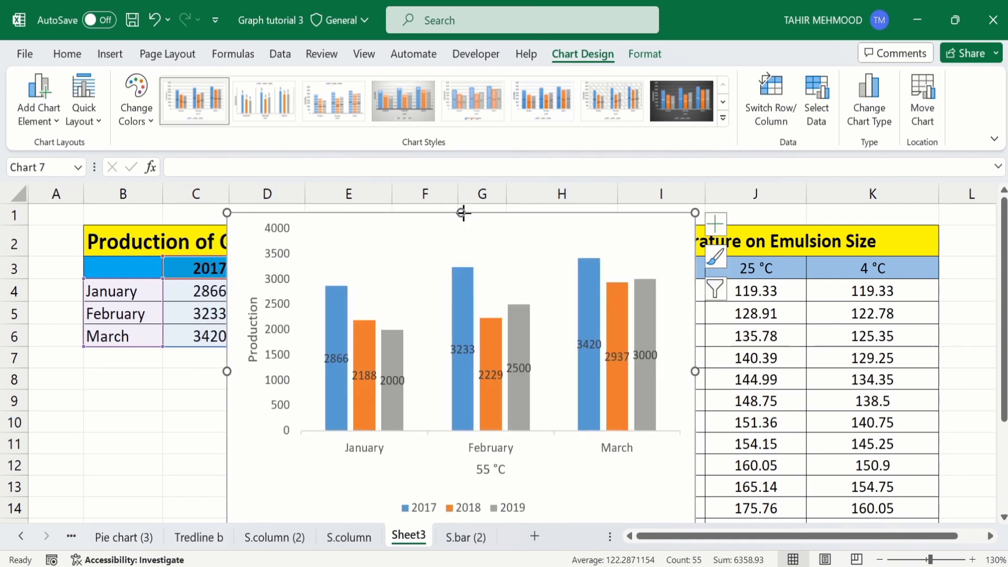
{"action": "left_click_drag", "start_coordinate": [461, 213], "coordinate": [462, 223]}
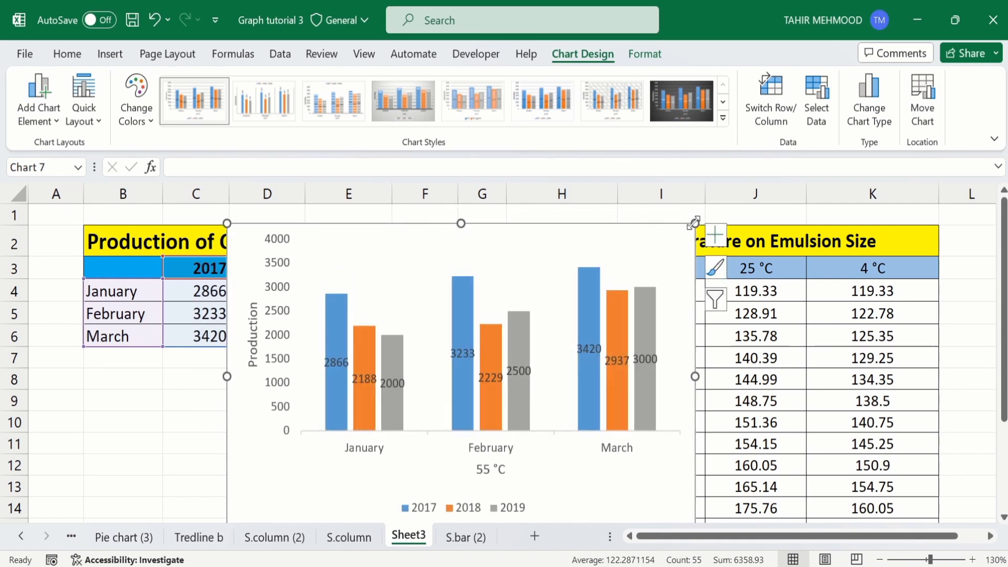
{"action": "left_click_drag", "start_coordinate": [693, 223], "coordinate": [689, 229]}
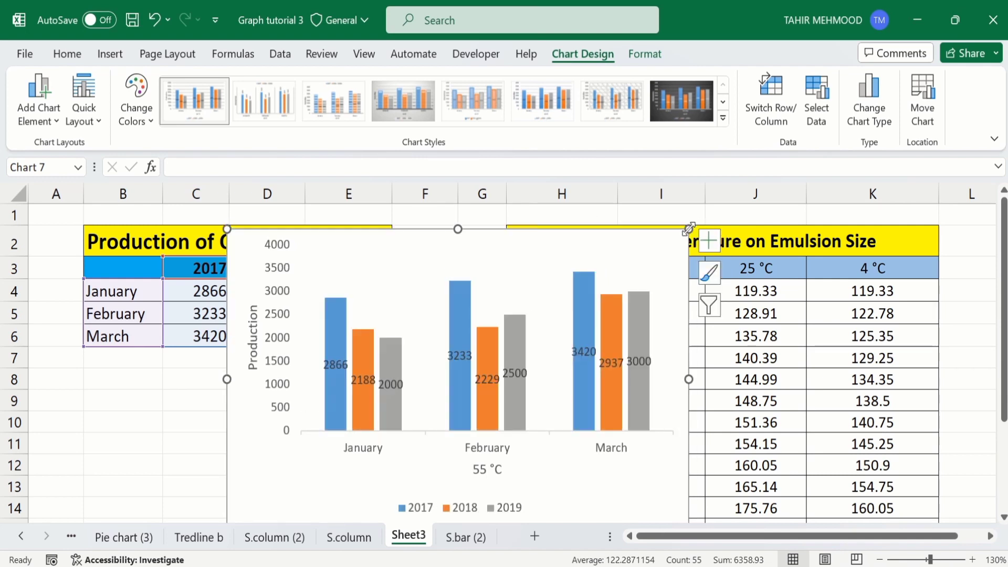
{"action": "left_click_drag", "start_coordinate": [463, 241], "coordinate": [462, 216]}
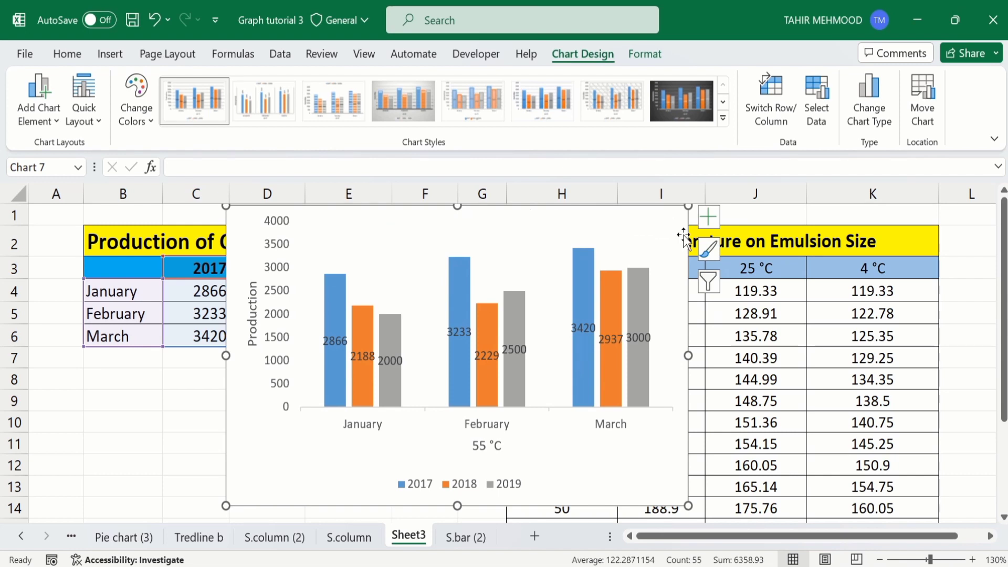
Filter the 2019 series out of the production chart
{"action": "left_click", "coordinate": [709, 284]}
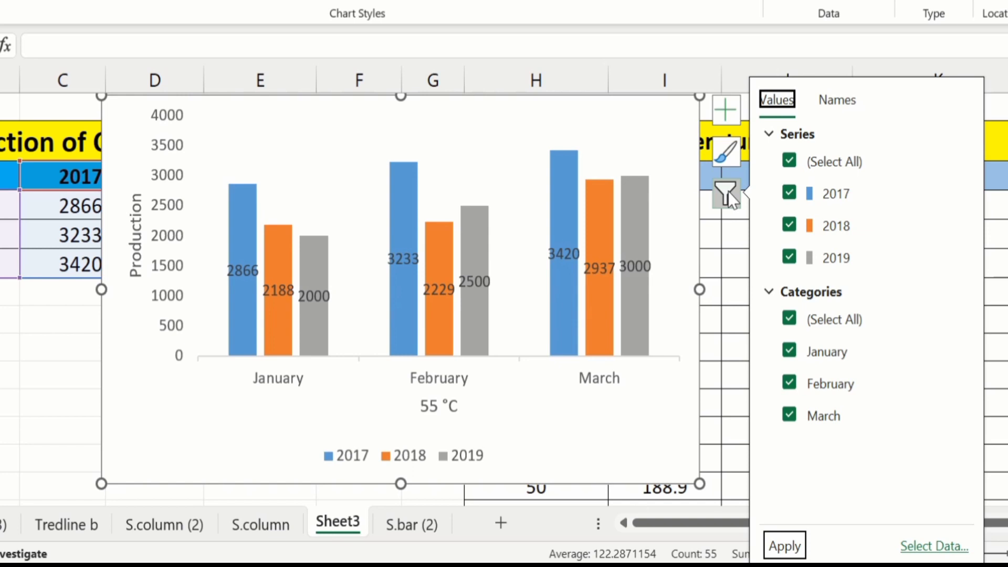
{"action": "mouse_move", "coordinate": [840, 199]}
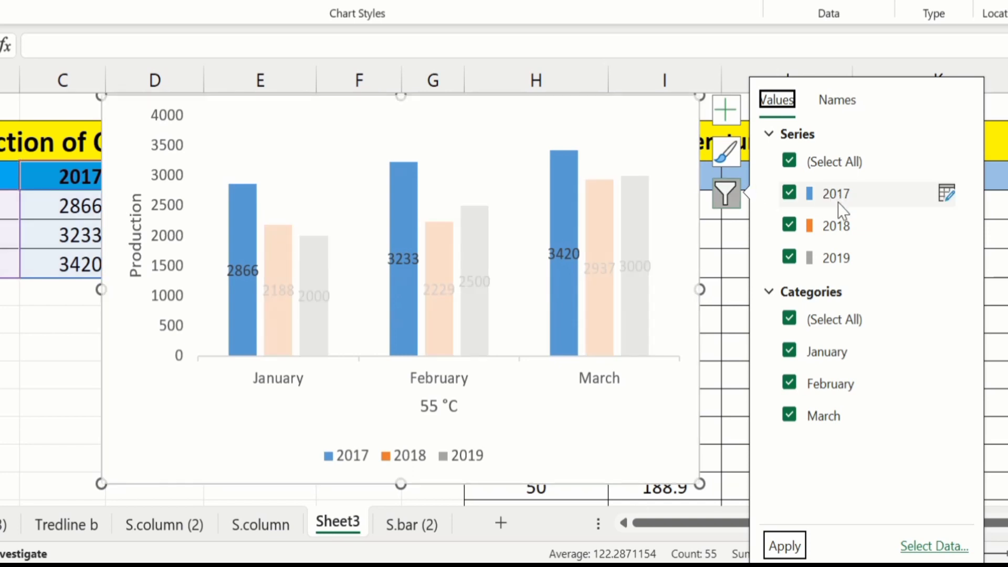
{"action": "mouse_move", "coordinate": [838, 226]}
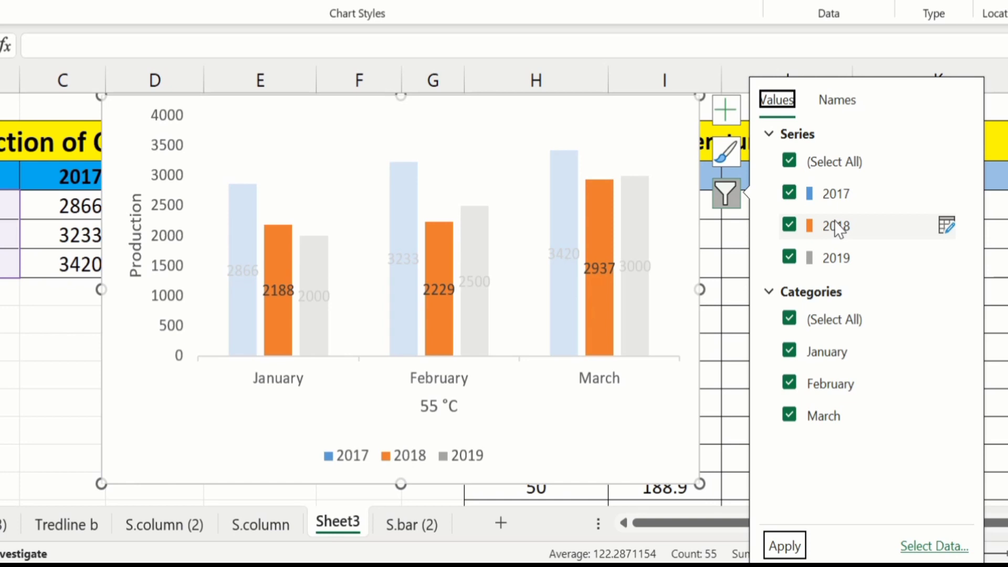
{"action": "mouse_move", "coordinate": [835, 257]}
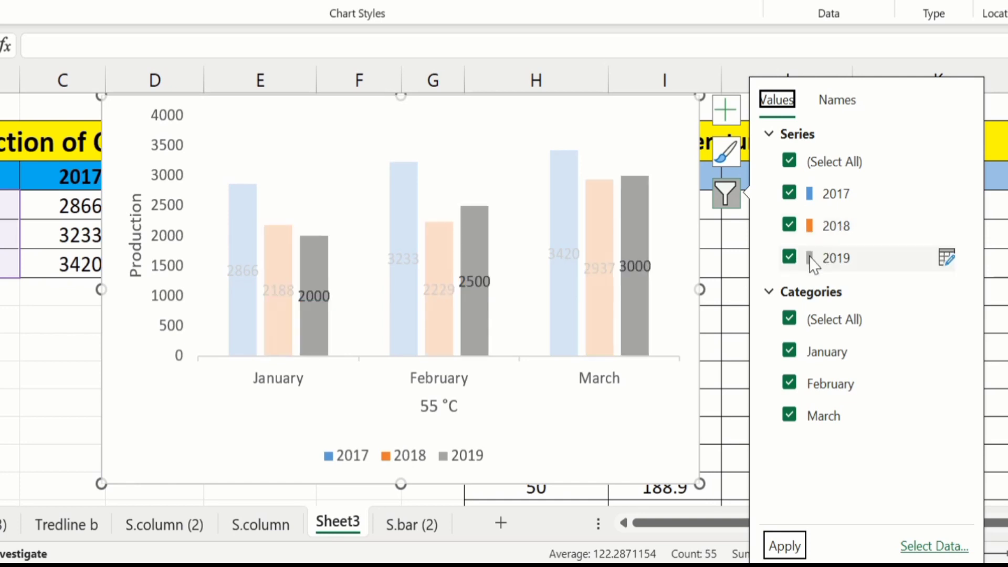
{"action": "left_click", "coordinate": [789, 258]}
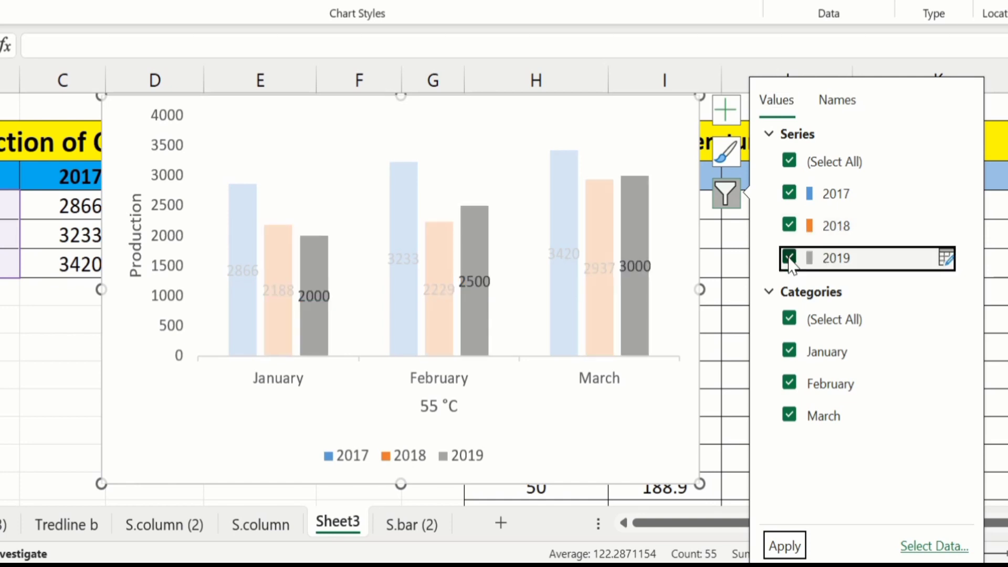
{"action": "left_click", "coordinate": [783, 547]}
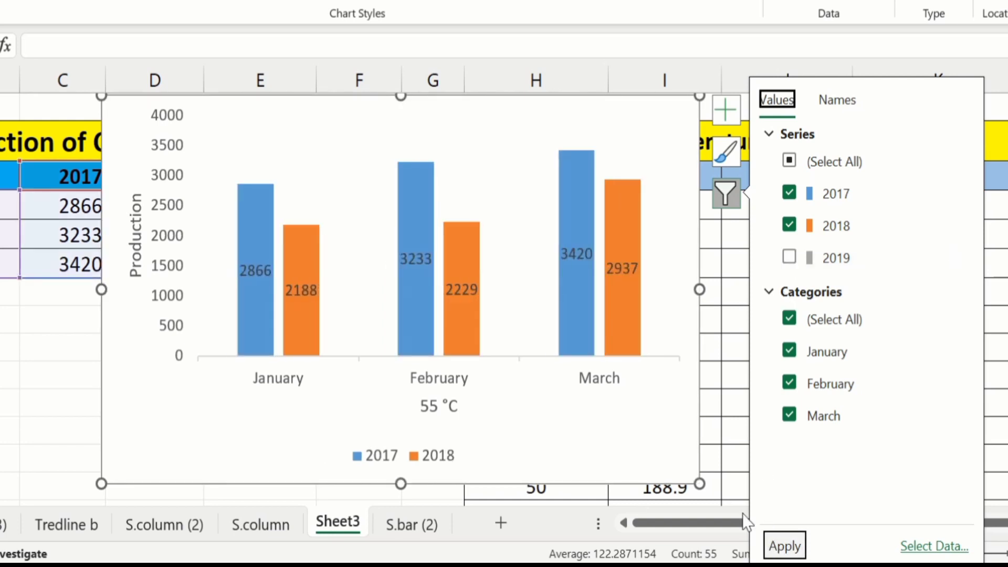
Restore the 2019 series through the chart filters and deselect the chart
{"action": "mouse_move", "coordinate": [595, 347]}
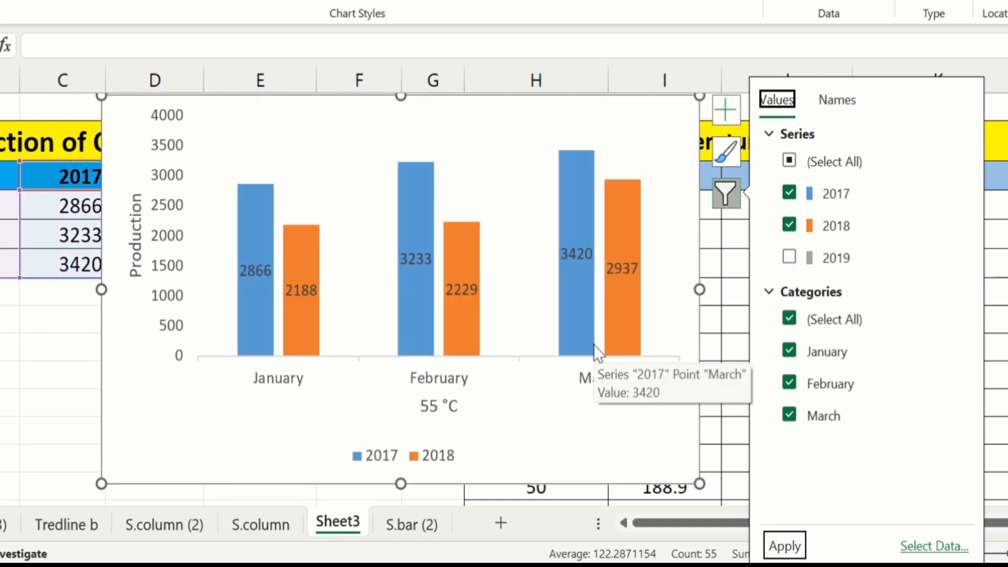
{"action": "left_click", "coordinate": [786, 258]}
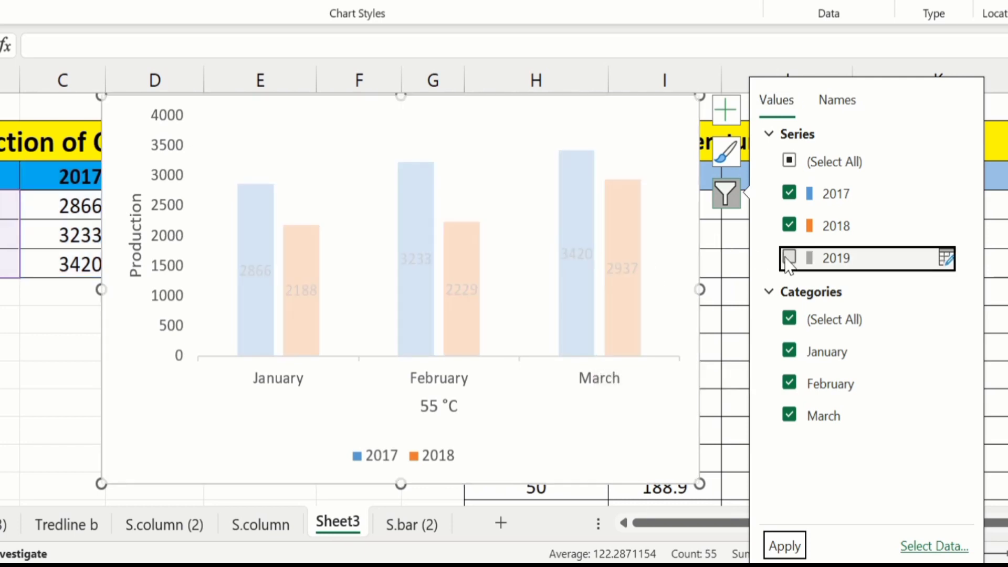
{"action": "left_click", "coordinate": [787, 547]}
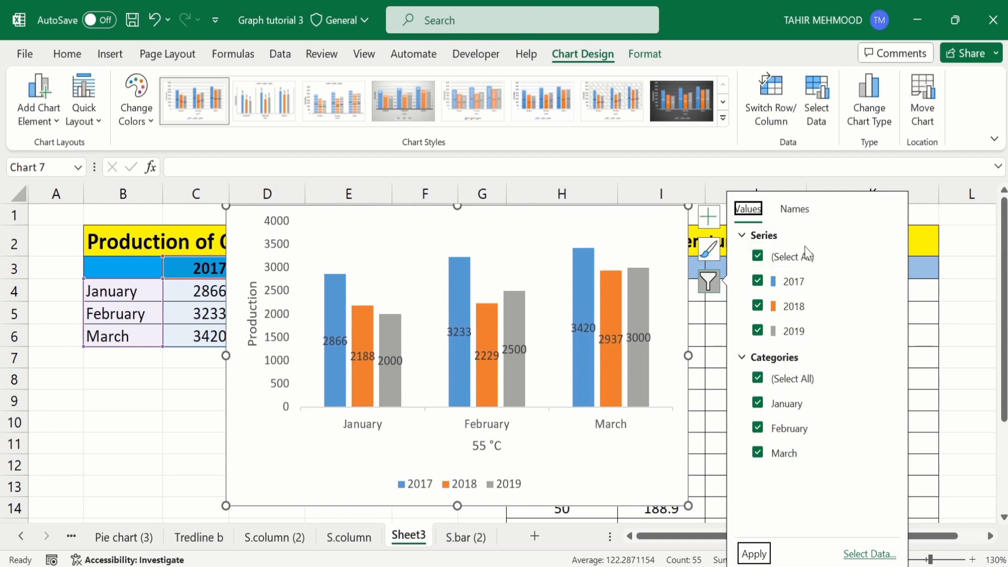
{"action": "key", "text": "Escape"}
{"action": "key", "text": "Escape"}
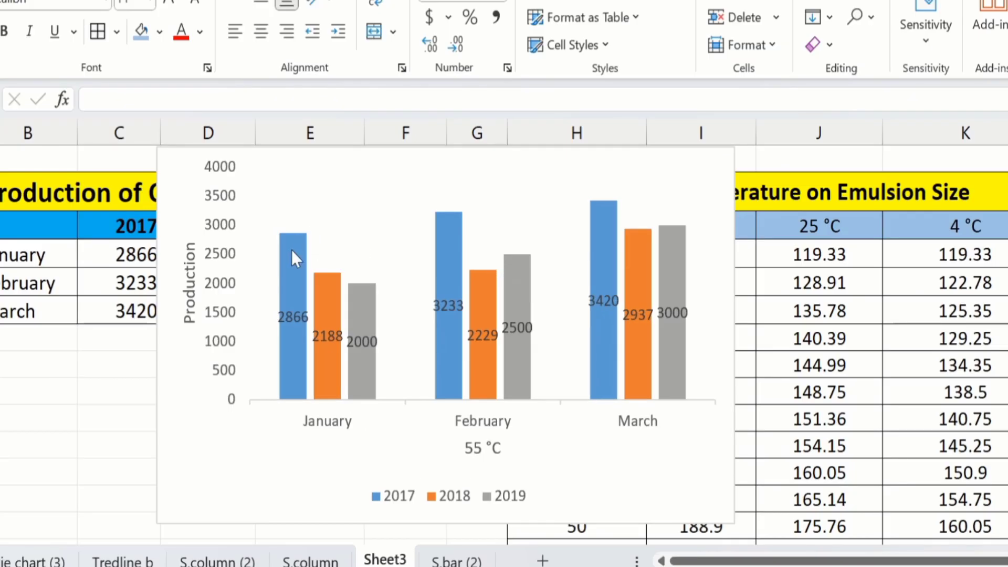
Format the 2017 data series with a series overlap of -45% and a gap width of 154%
{"action": "mouse_move", "coordinate": [334, 287]}
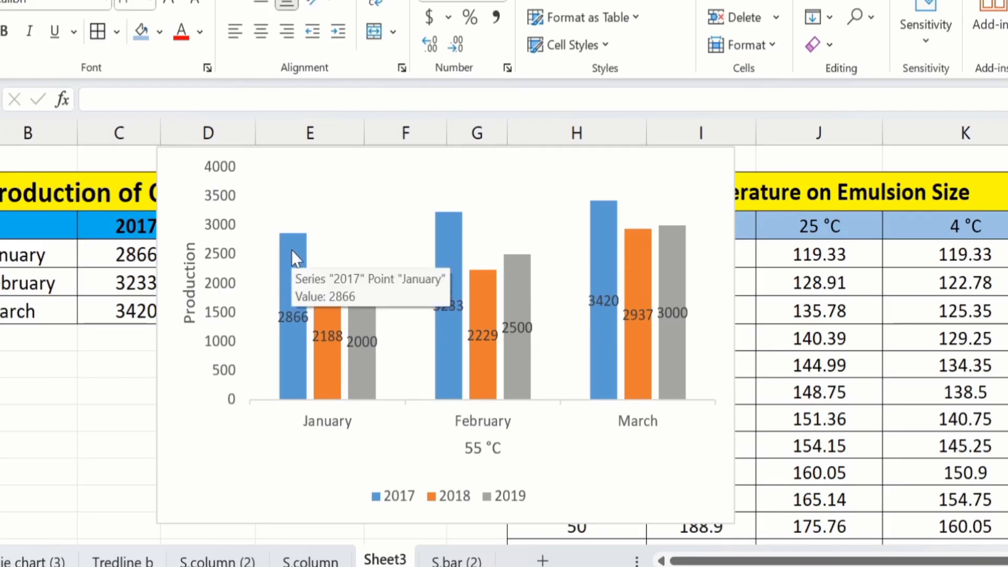
{"action": "left_click", "coordinate": [291, 250]}
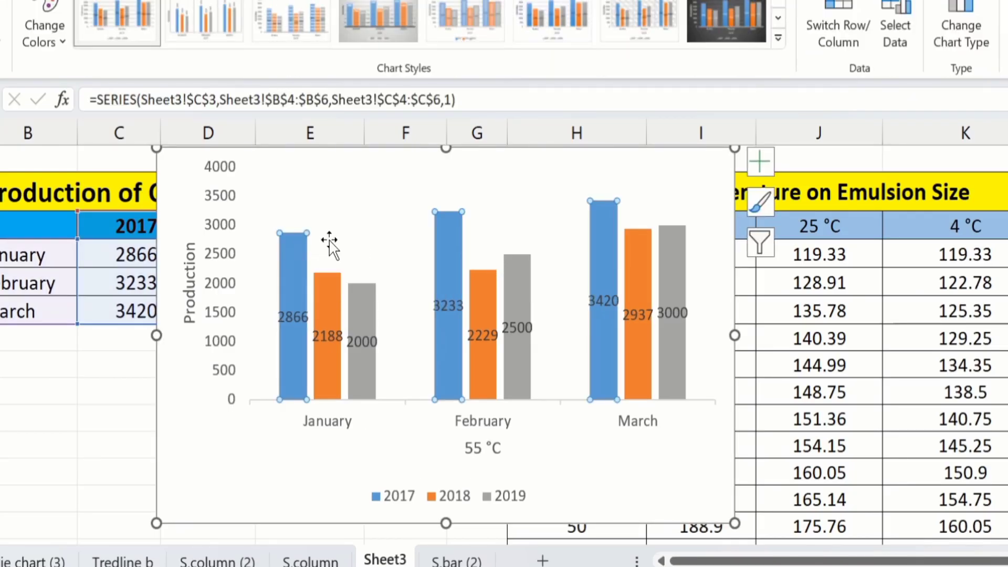
{"action": "mouse_move", "coordinate": [451, 231]}
{"action": "mouse_move", "coordinate": [289, 267]}
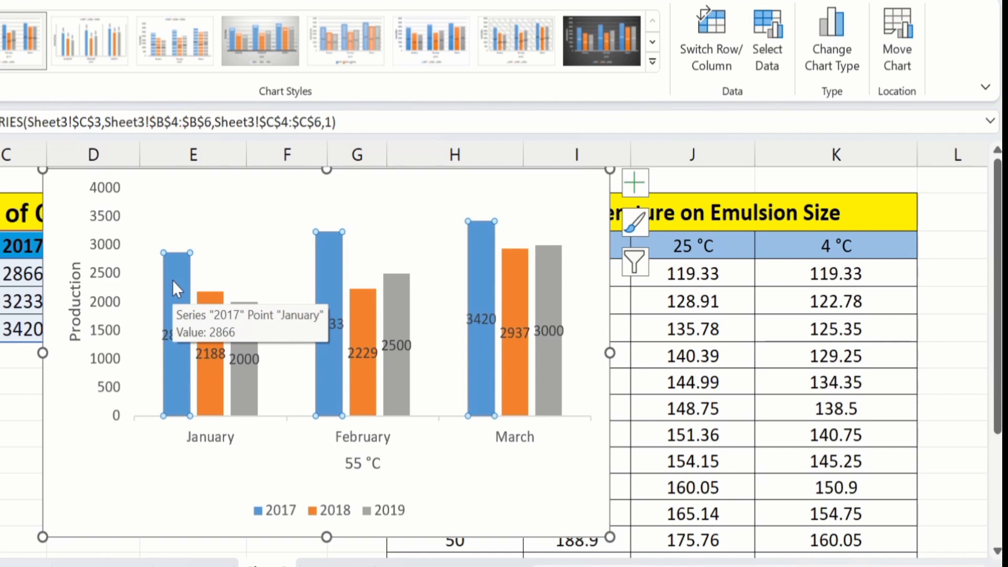
{"action": "right_click", "coordinate": [173, 284]}
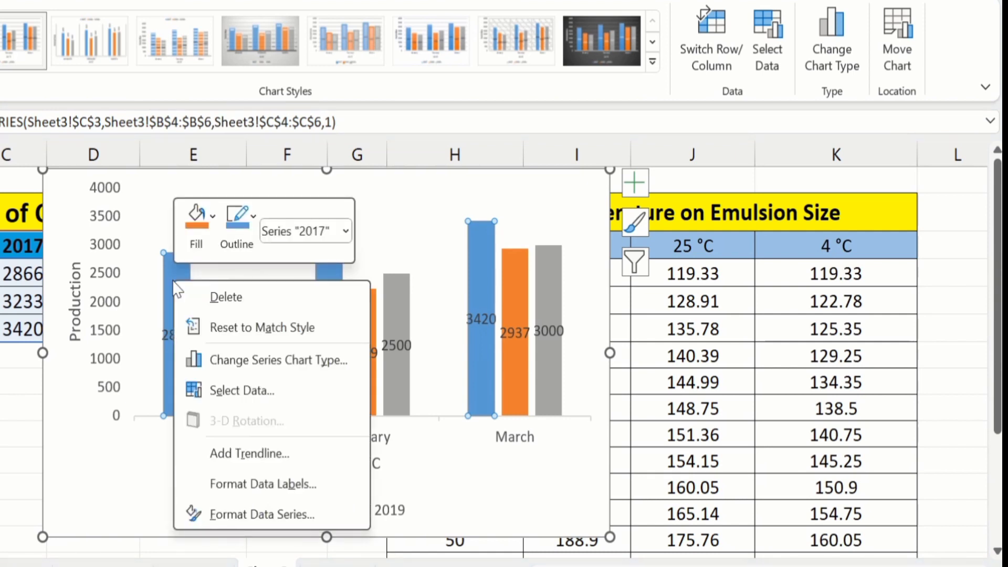
{"action": "left_click", "coordinate": [264, 517]}
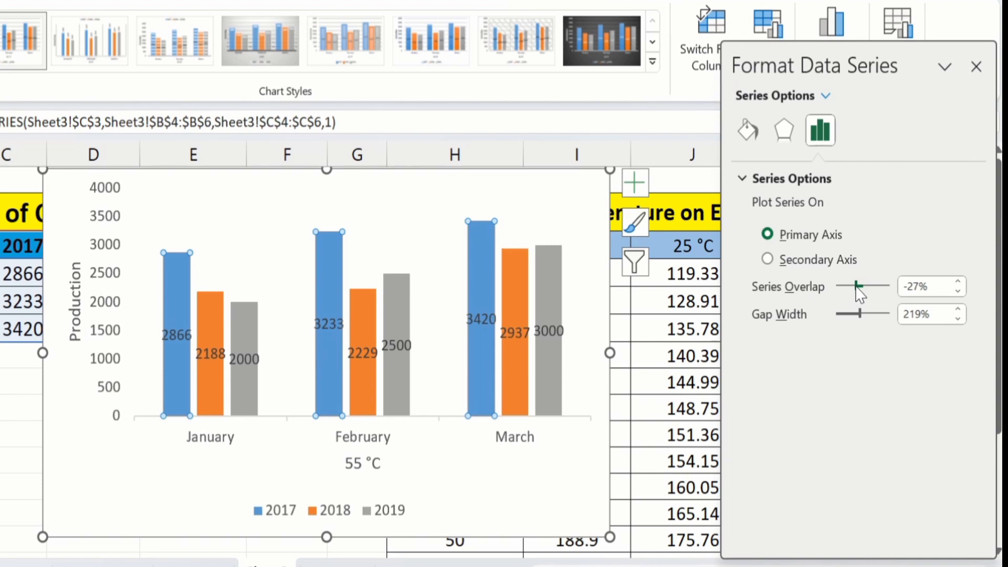
{"action": "left_click_drag", "start_coordinate": [857, 285], "coordinate": [860, 286]}
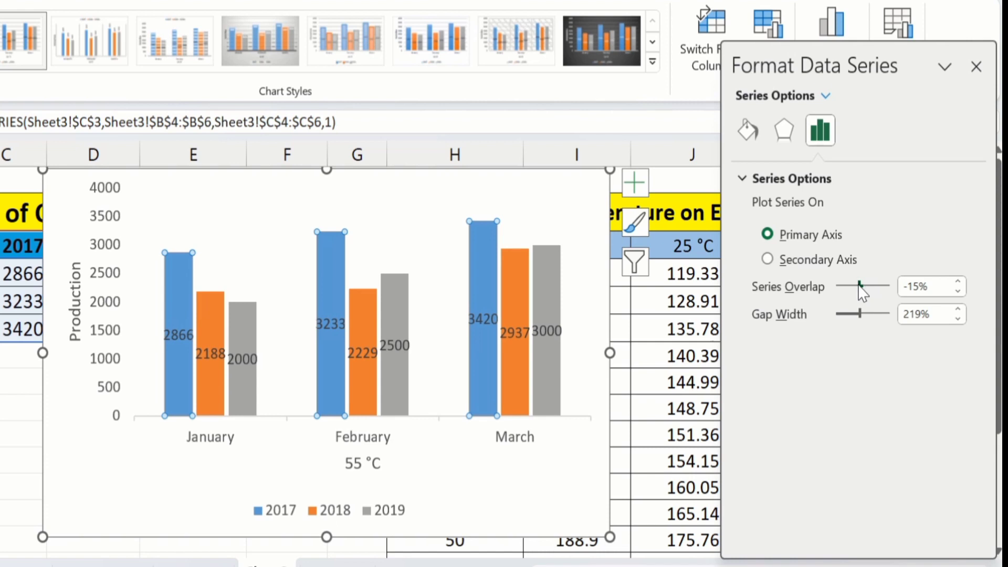
{"action": "left_click_drag", "start_coordinate": [860, 287], "coordinate": [853, 292]}
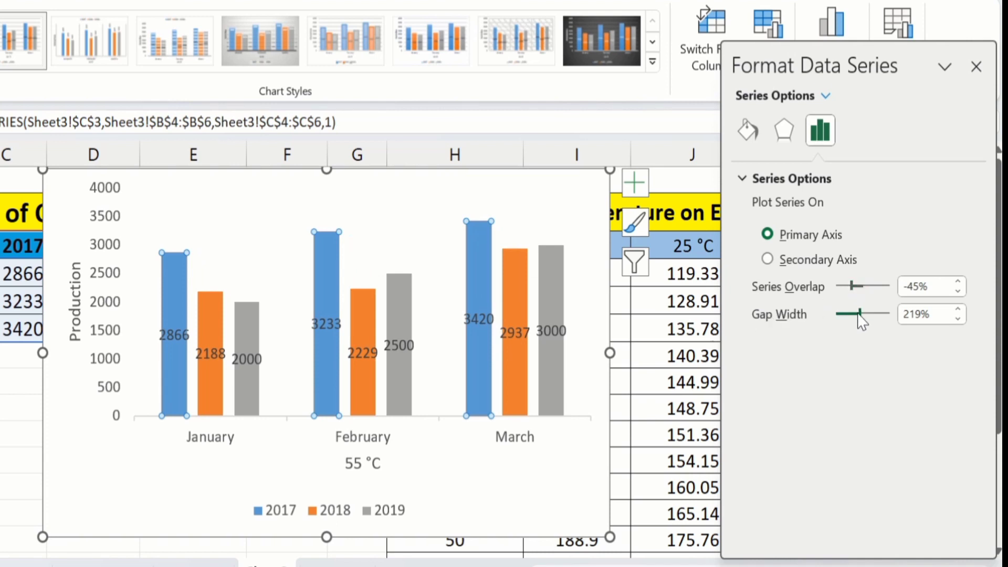
{"action": "mouse_move", "coordinate": [861, 315]}
{"action": "left_mouse_down"}
{"action": "mouse_move", "coordinate": [851, 316]}
{"action": "mouse_move", "coordinate": [870, 317]}
{"action": "mouse_move", "coordinate": [855, 317]}
{"action": "left_mouse_up"}
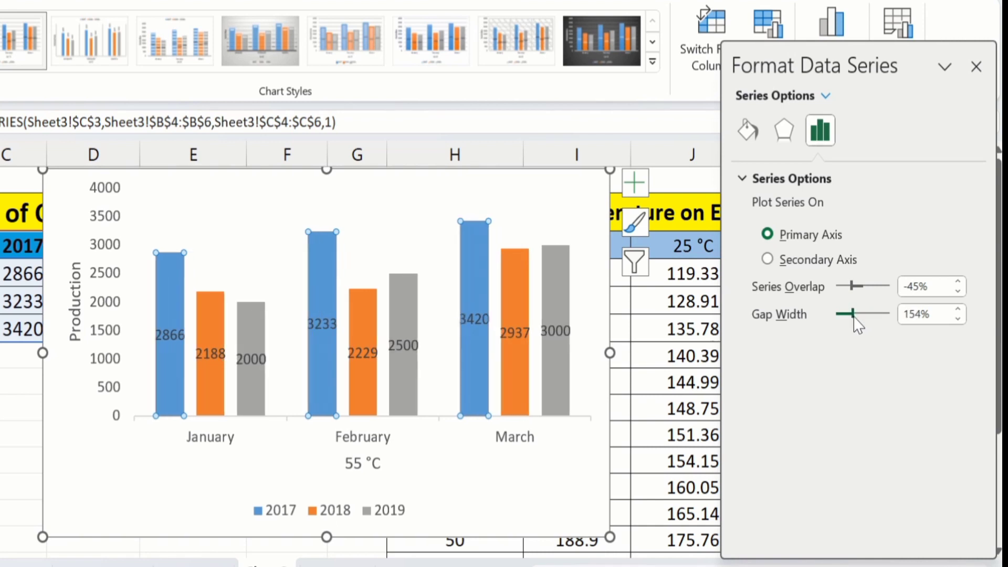
Fill the 2017 series columns with solid standard green
{"action": "left_click", "coordinate": [749, 131]}
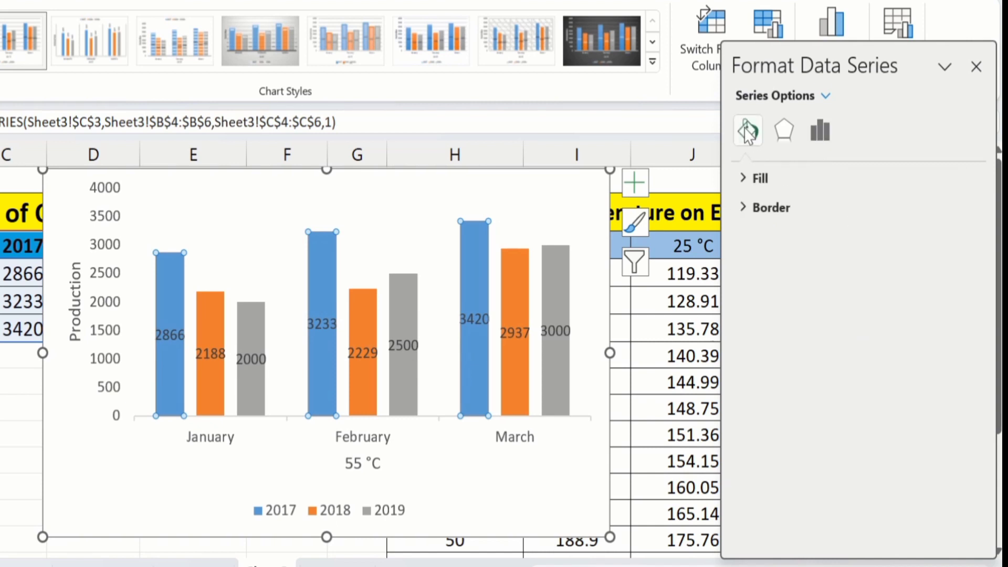
{"action": "left_click", "coordinate": [769, 178]}
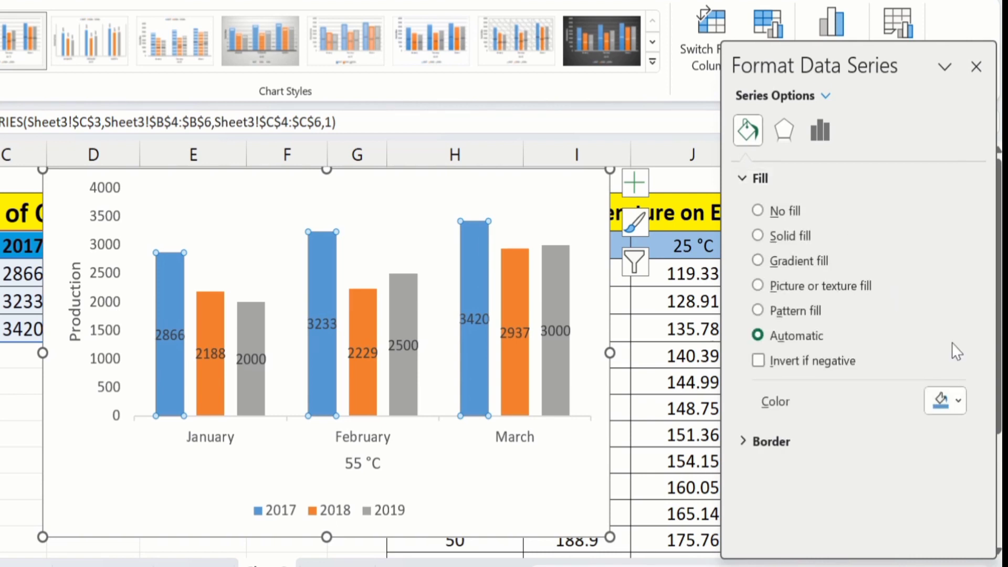
{"action": "left_click", "coordinate": [959, 401]}
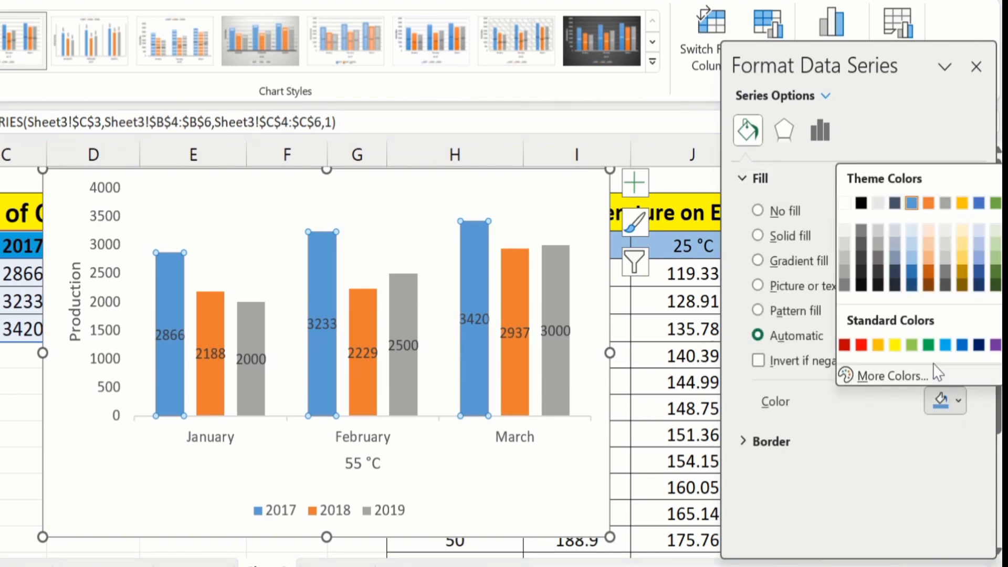
{"action": "left_click", "coordinate": [929, 346]}
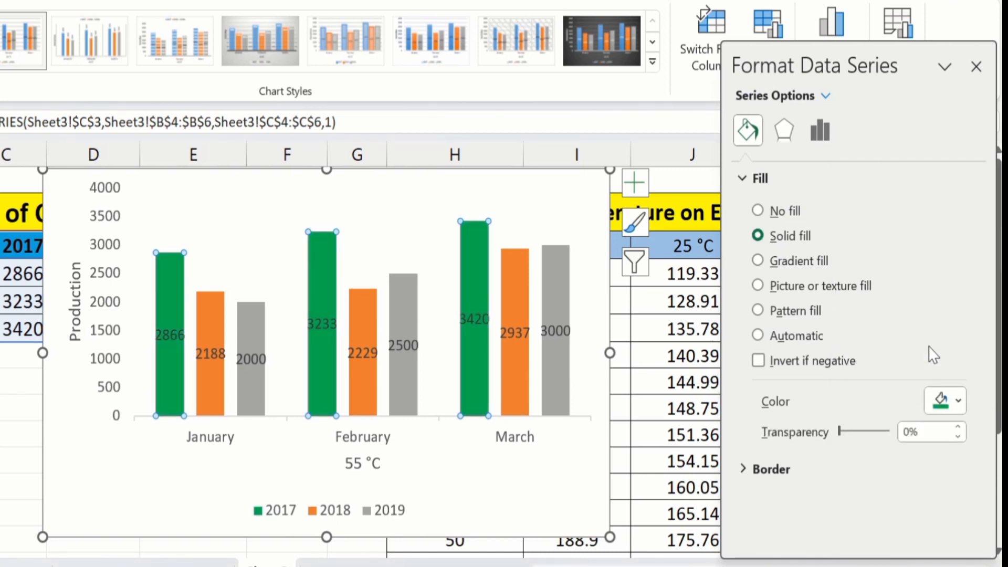
Give the 2017 series columns a solid black border 1.25 pt wide
{"action": "left_click", "coordinate": [782, 470]}
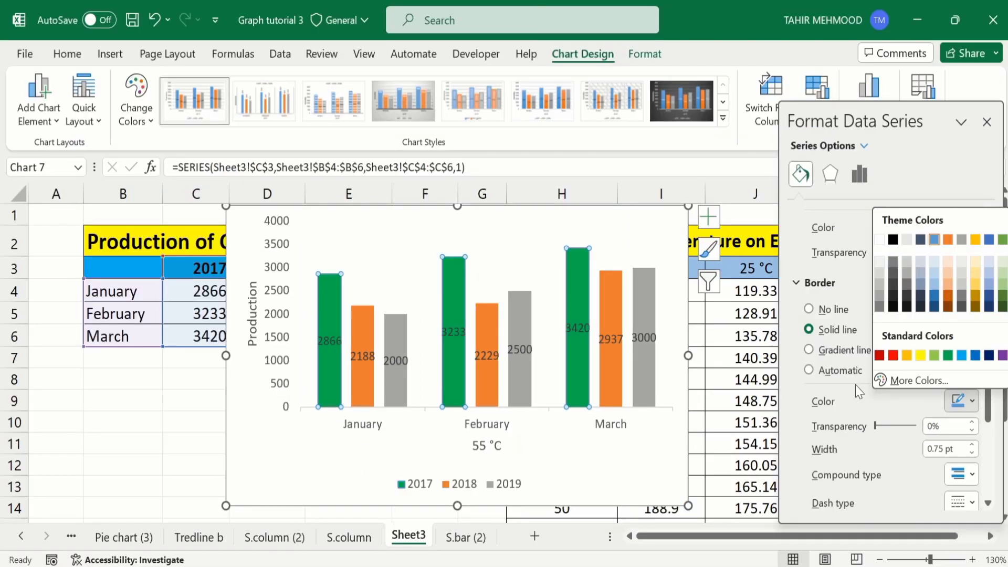
{"action": "left_click", "coordinate": [855, 385]}
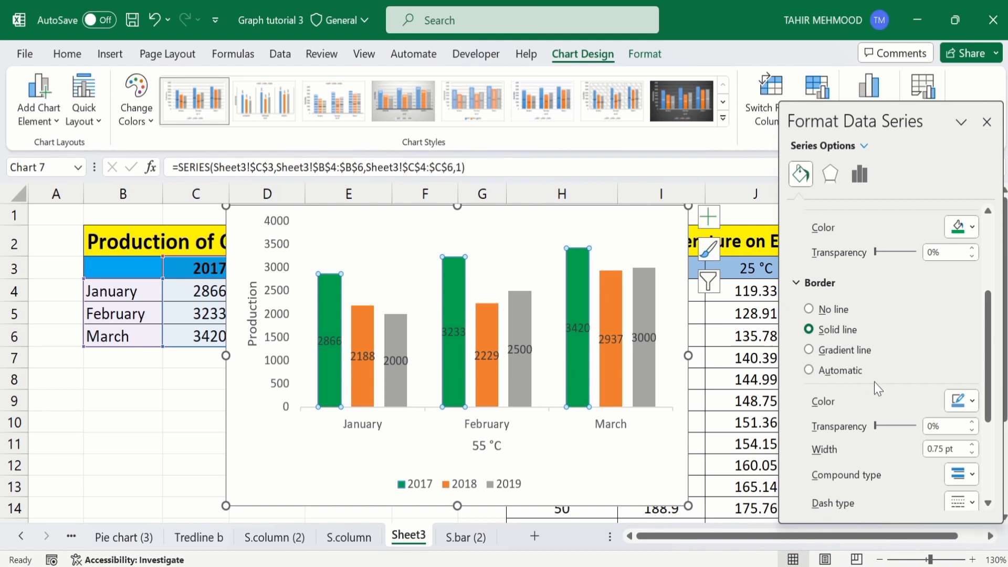
{"action": "left_click", "coordinate": [974, 403]}
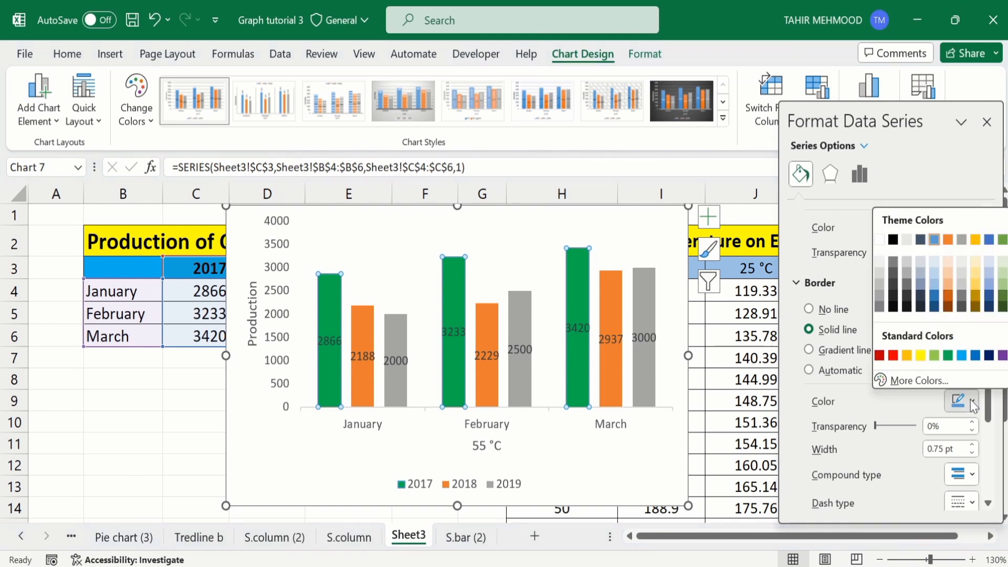
{"action": "left_click", "coordinate": [894, 239]}
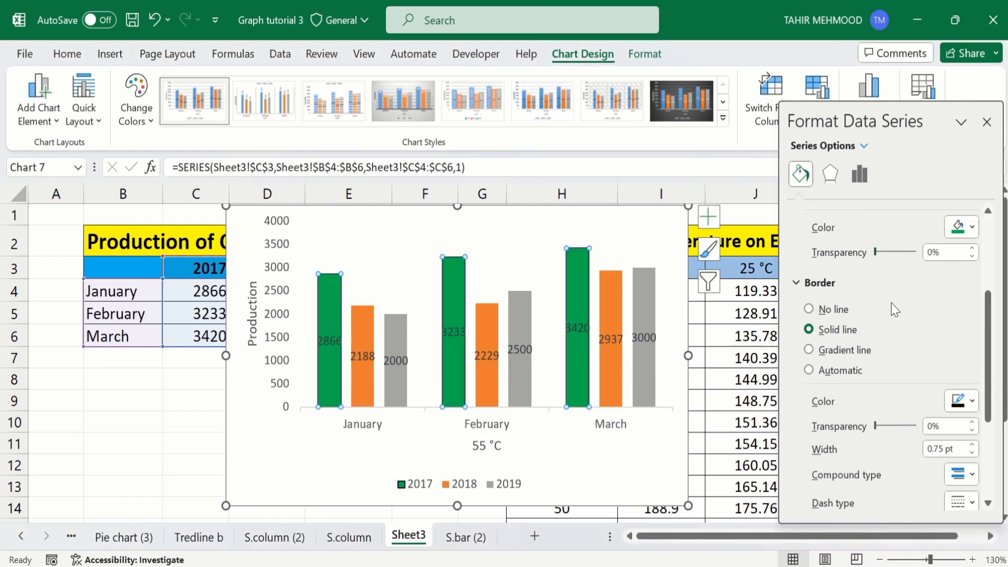
{"action": "left_click", "coordinate": [973, 445]}
{"action": "left_click", "coordinate": [973, 446]}
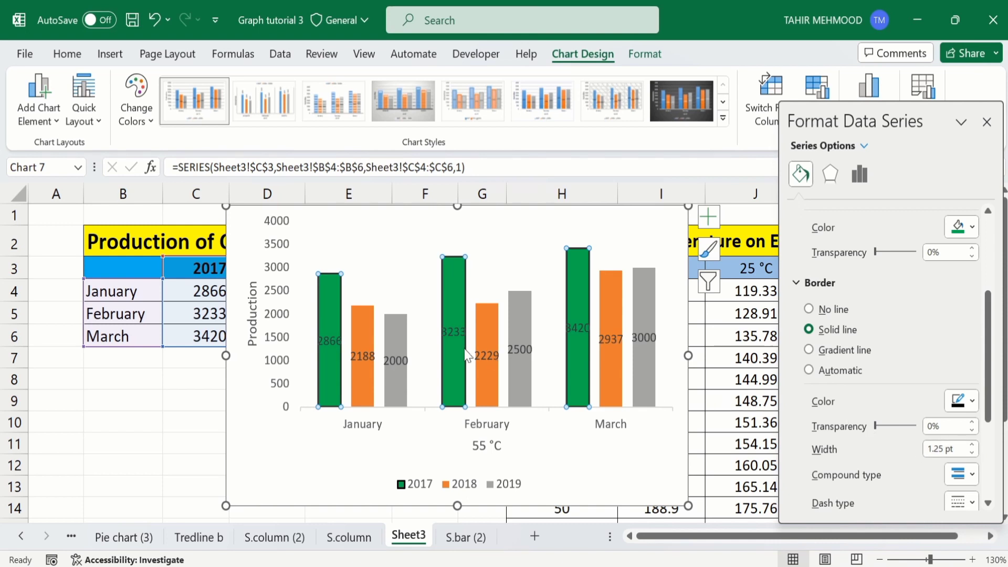
Give the 2018 series columns a solid black border 1.5 pt wide
{"action": "left_click", "coordinate": [367, 323]}
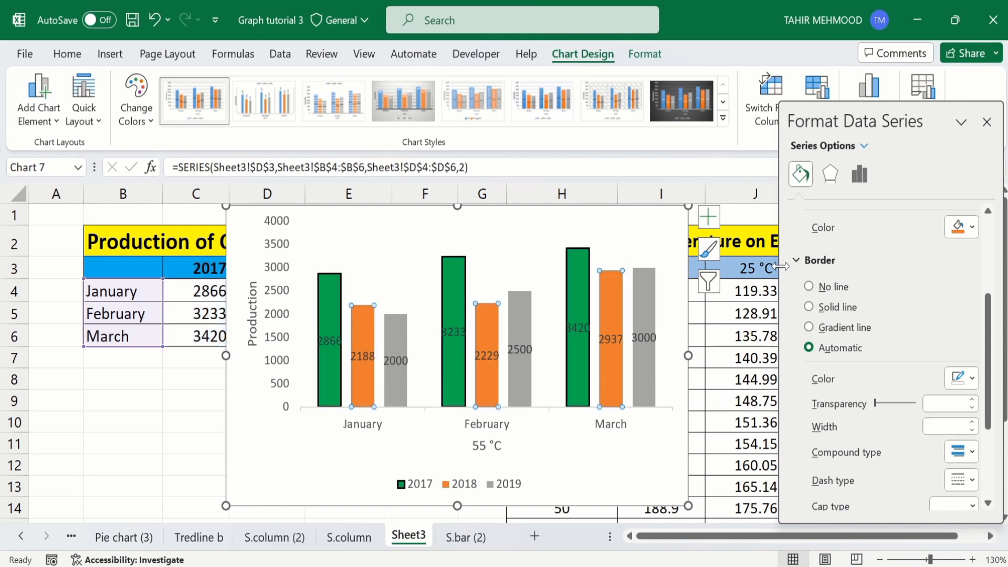
{"action": "left_click", "coordinate": [811, 309]}
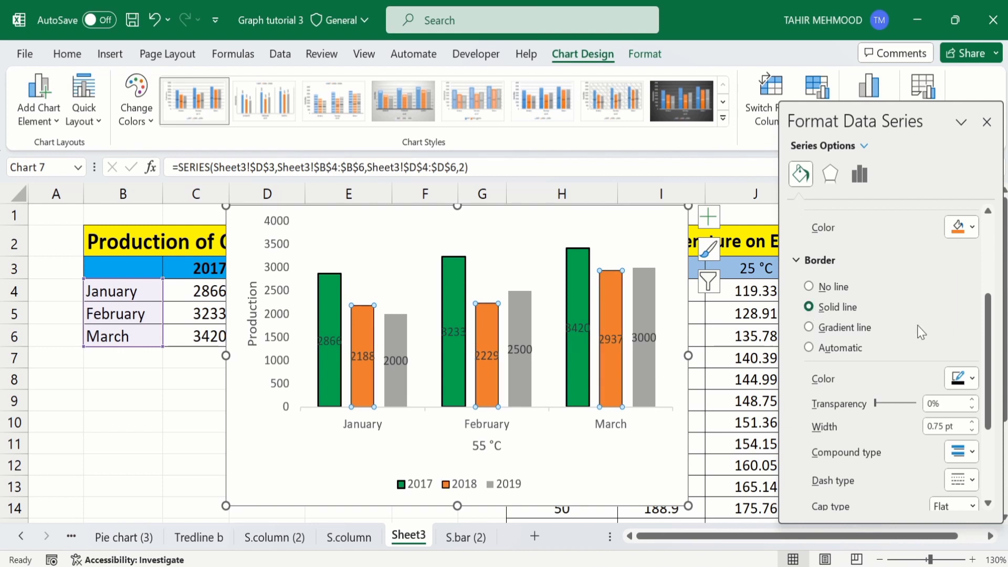
{"action": "left_click", "coordinate": [973, 423]}
{"action": "left_click", "coordinate": [973, 424]}
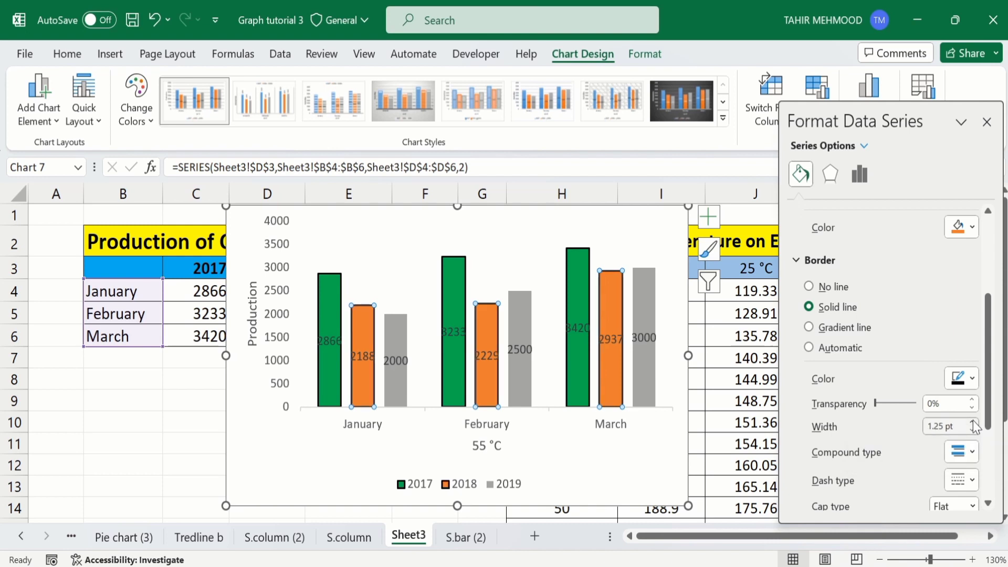
{"action": "left_click", "coordinate": [973, 424]}
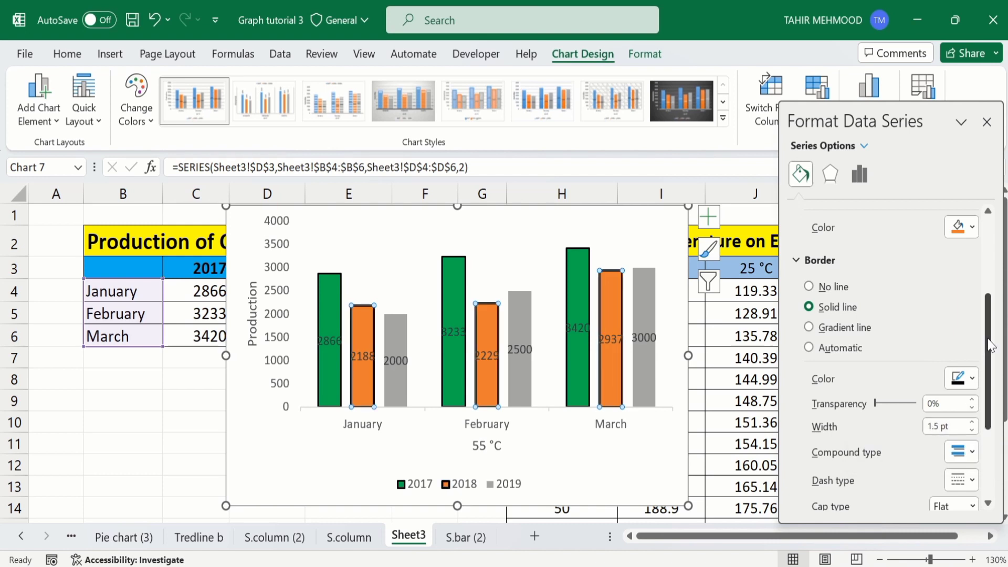
Fill the 2018 series columns with solid standard red and close the series formatting options
{"action": "left_click_drag", "start_coordinate": [991, 344], "coordinate": [1002, 258]}
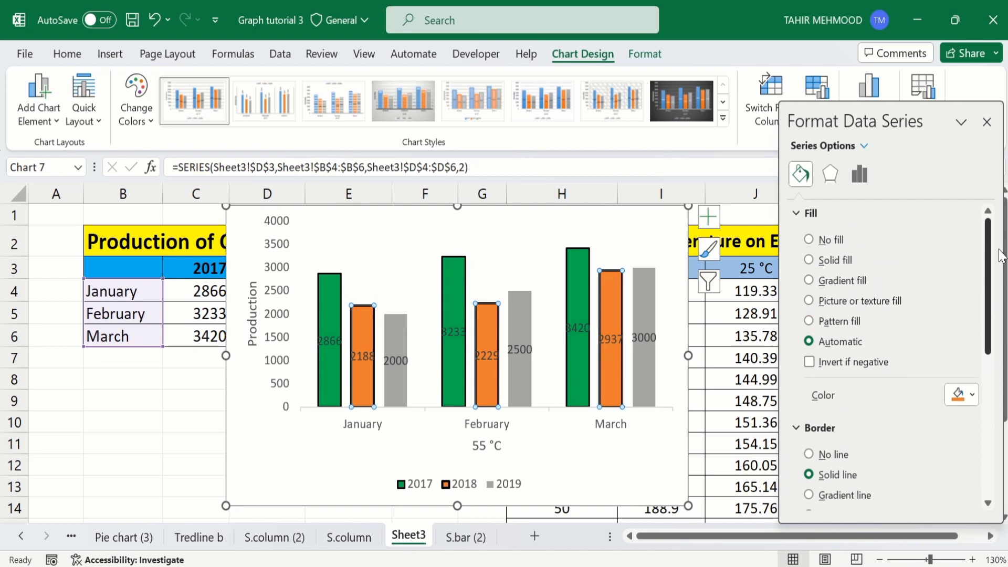
{"action": "left_click", "coordinate": [809, 260]}
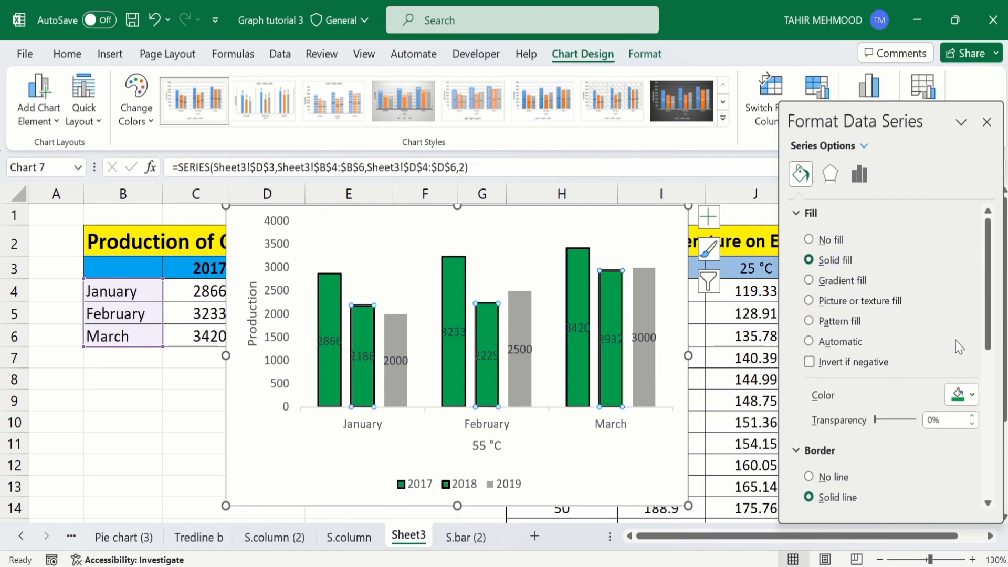
{"action": "left_click", "coordinate": [971, 397]}
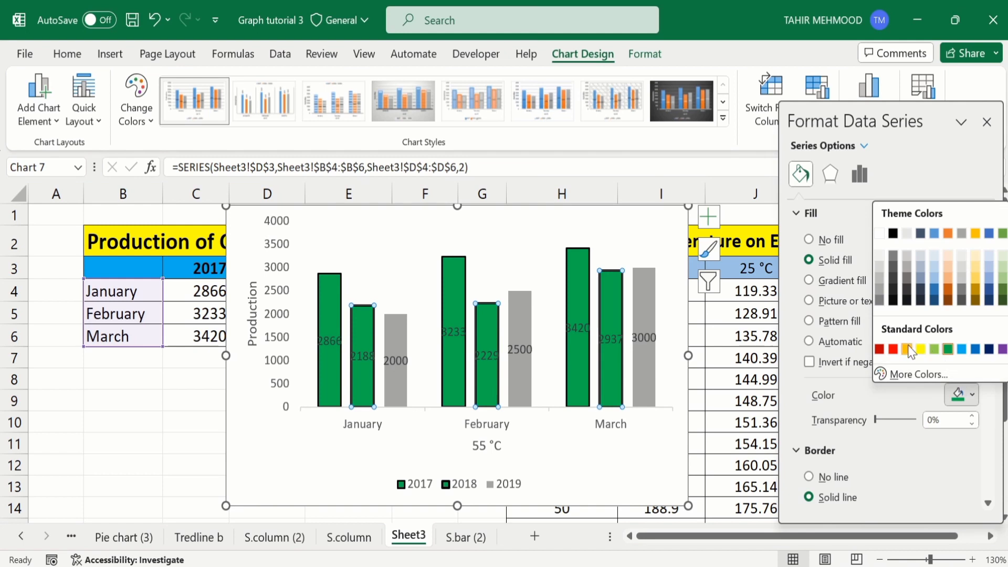
{"action": "left_click", "coordinate": [894, 350]}
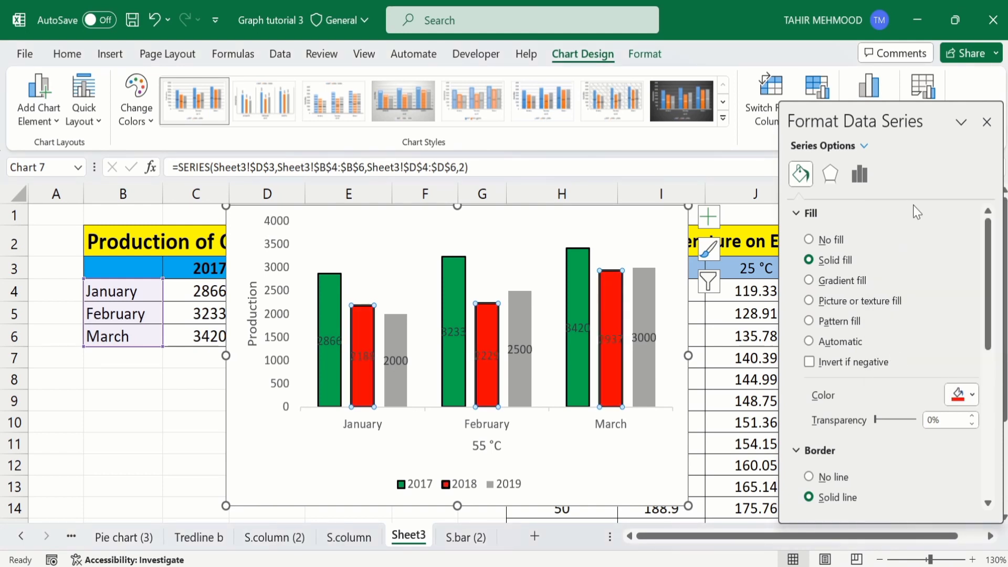
{"action": "left_click", "coordinate": [986, 124]}
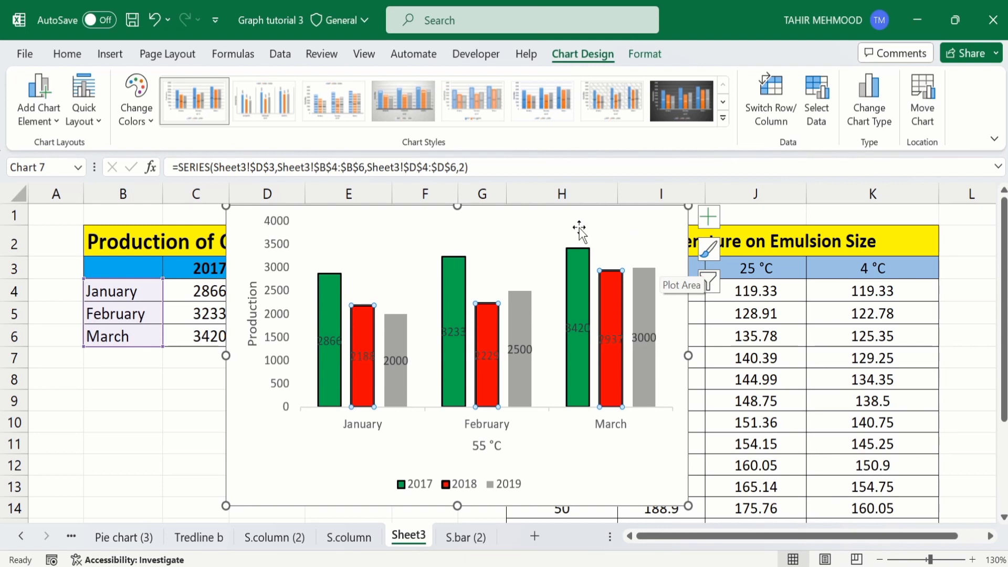
Format the chart legend text in bold at font size 14
{"action": "left_click", "coordinate": [426, 484]}
{"action": "left_click", "coordinate": [67, 53]}
{"action": "left_click", "coordinate": [221, 87]}
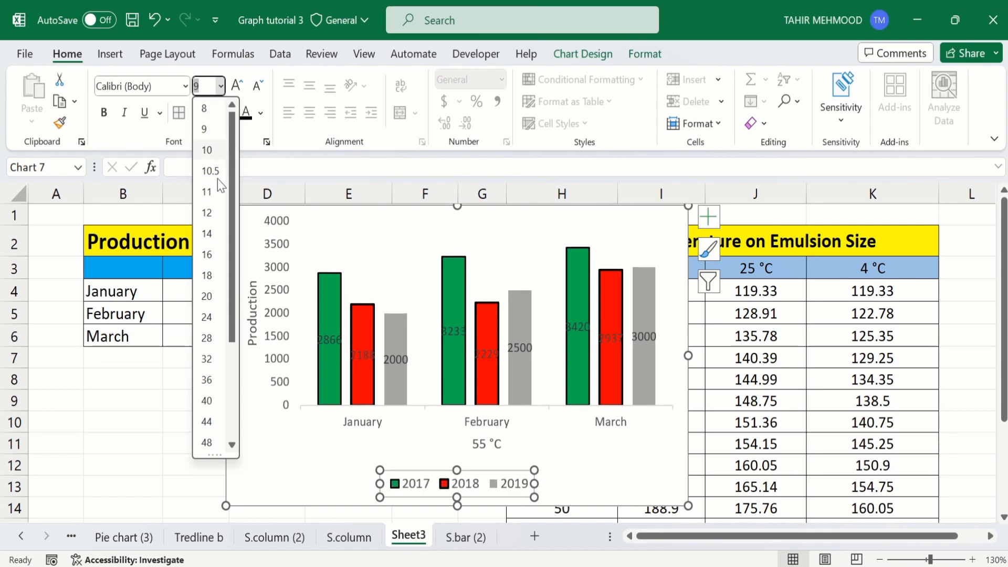
{"action": "left_click", "coordinate": [214, 242]}
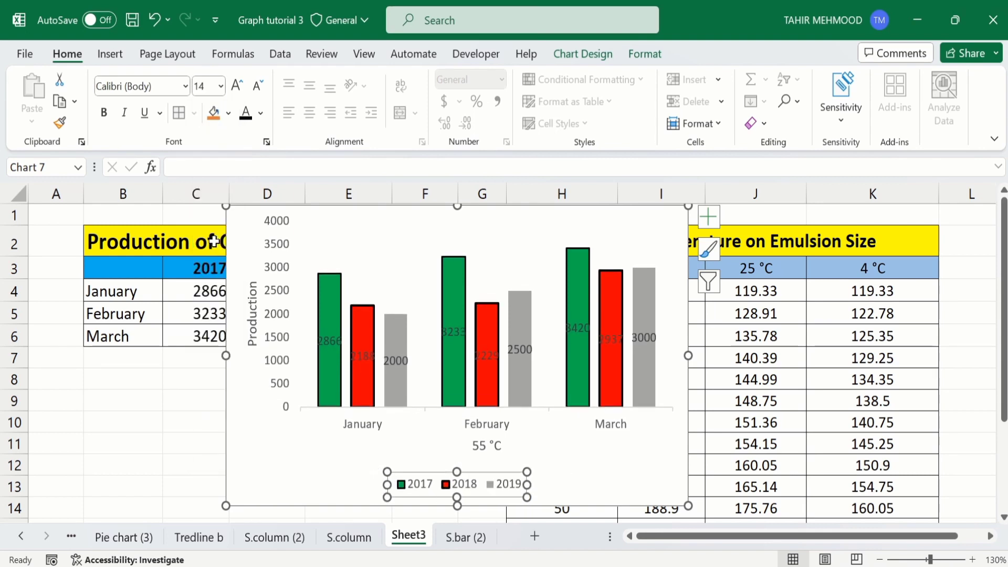
{"action": "left_click", "coordinate": [103, 117]}
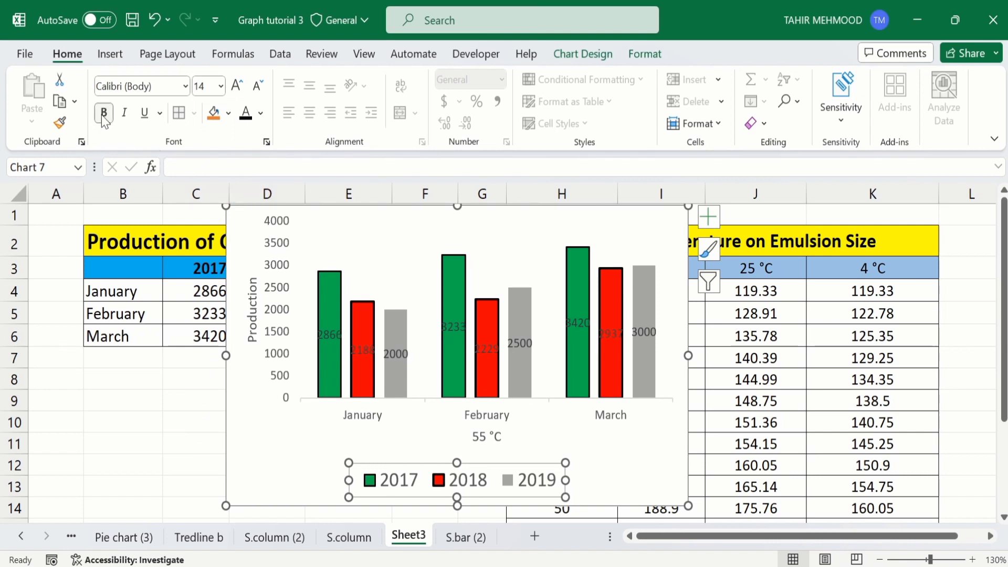
Try the Top, Left and Right legend positions, and set the legend position to Top Right
{"action": "right_click", "coordinate": [479, 481]}
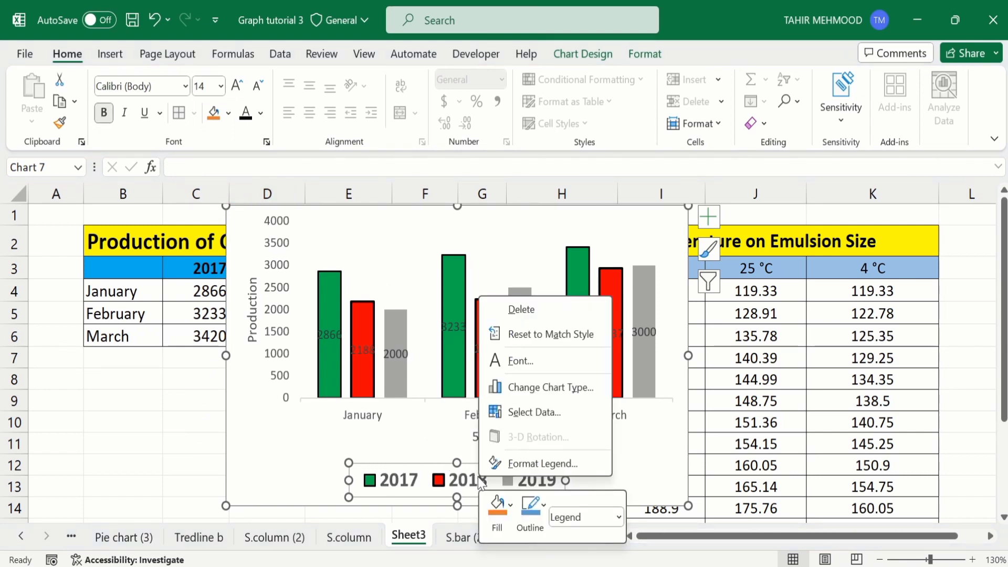
{"action": "left_click", "coordinate": [526, 464]}
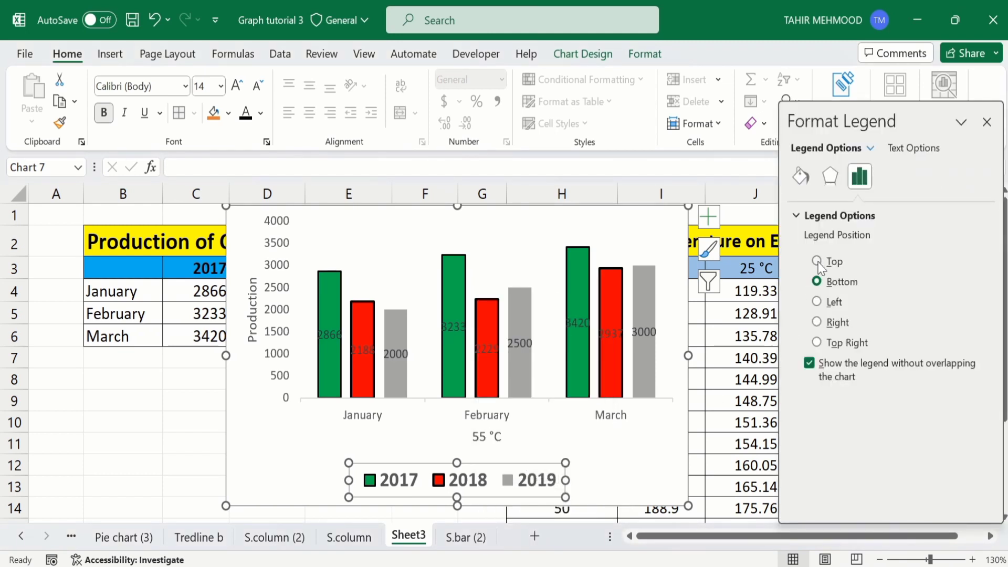
{"action": "left_click", "coordinate": [817, 261]}
{"action": "left_click", "coordinate": [817, 302]}
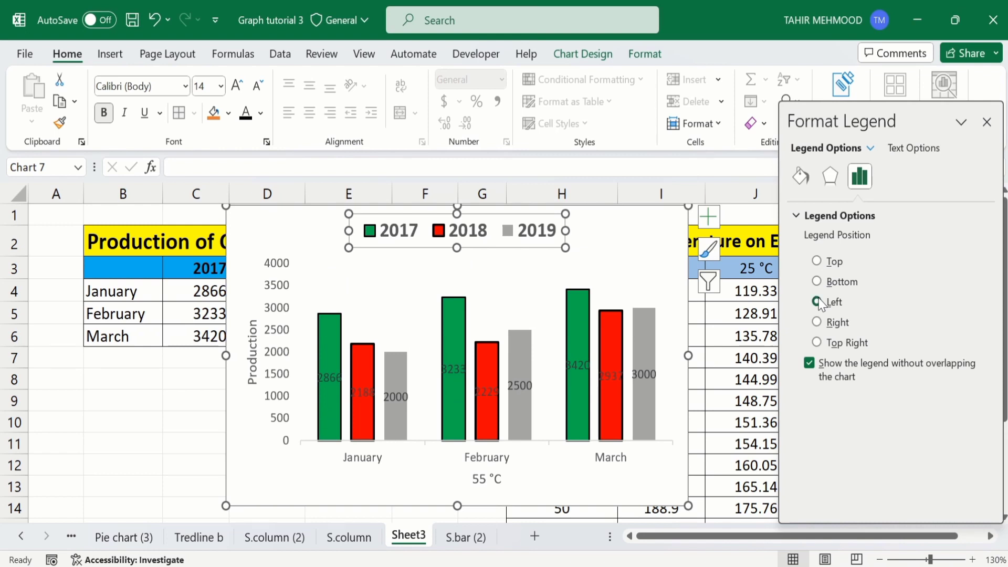
{"action": "left_click", "coordinate": [818, 323]}
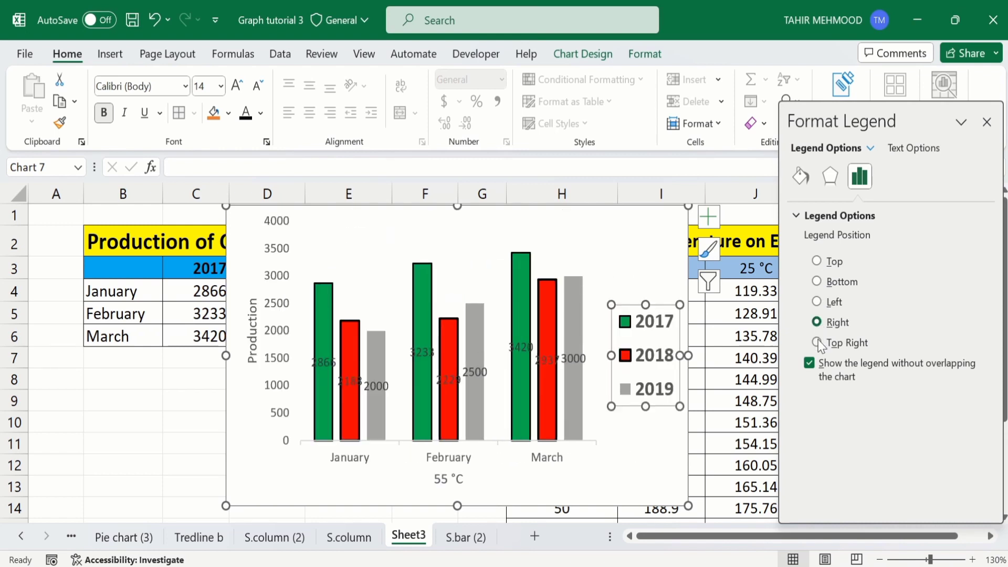
{"action": "left_click", "coordinate": [817, 342]}
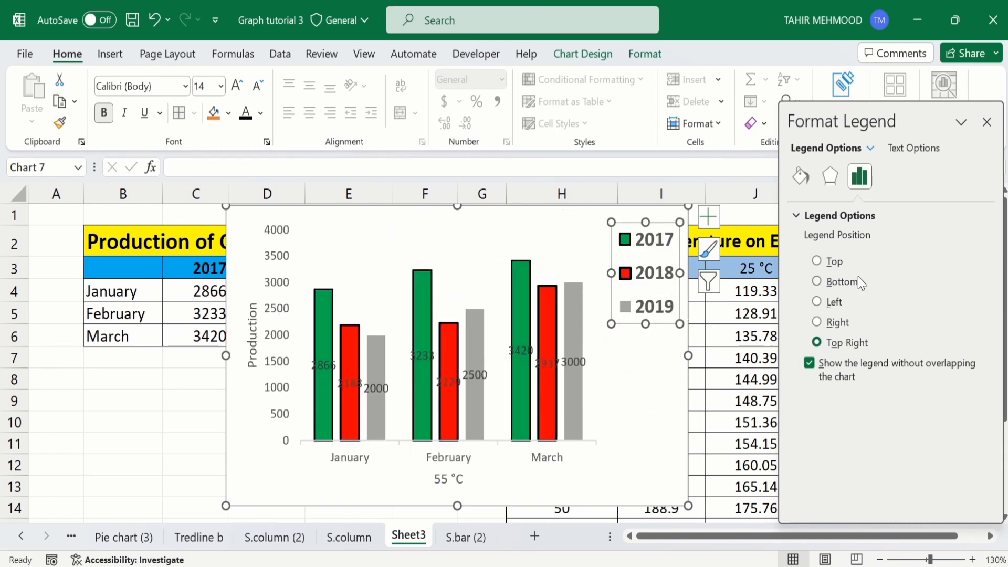